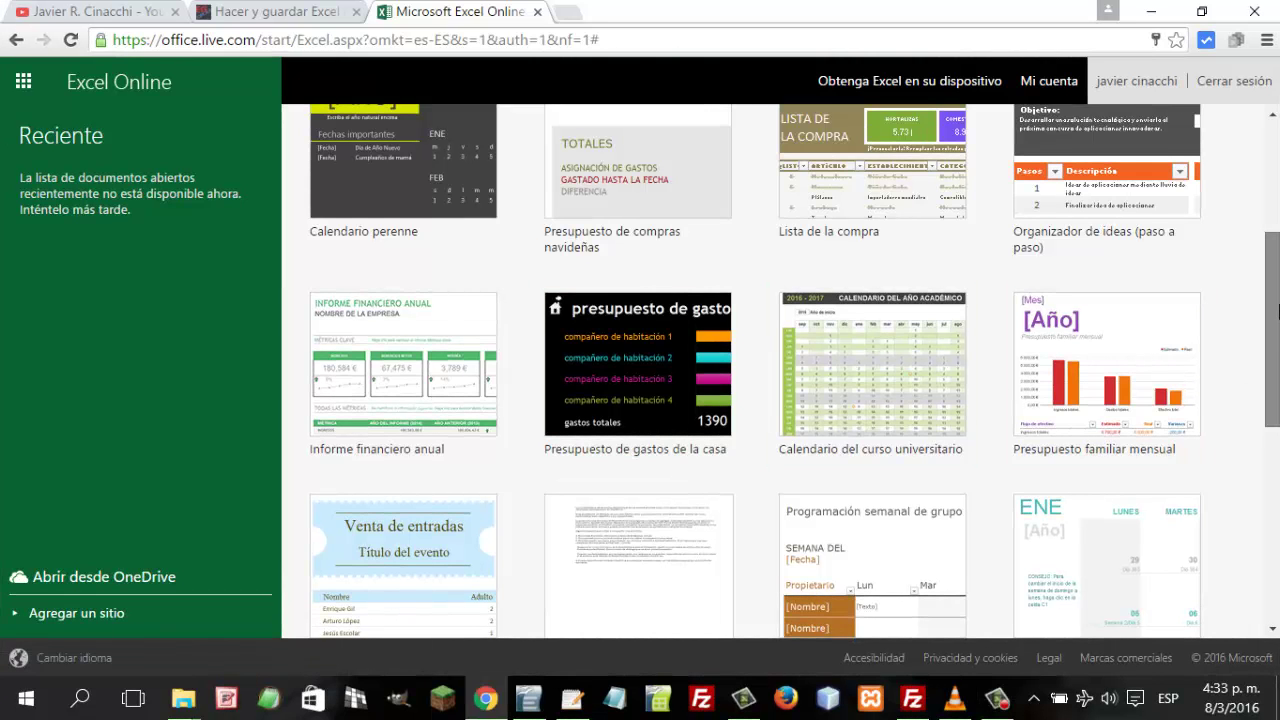
Open Libro 1 from the OneDrive recent workbooks list for editing
drag(1277, 310, 1277, 205)
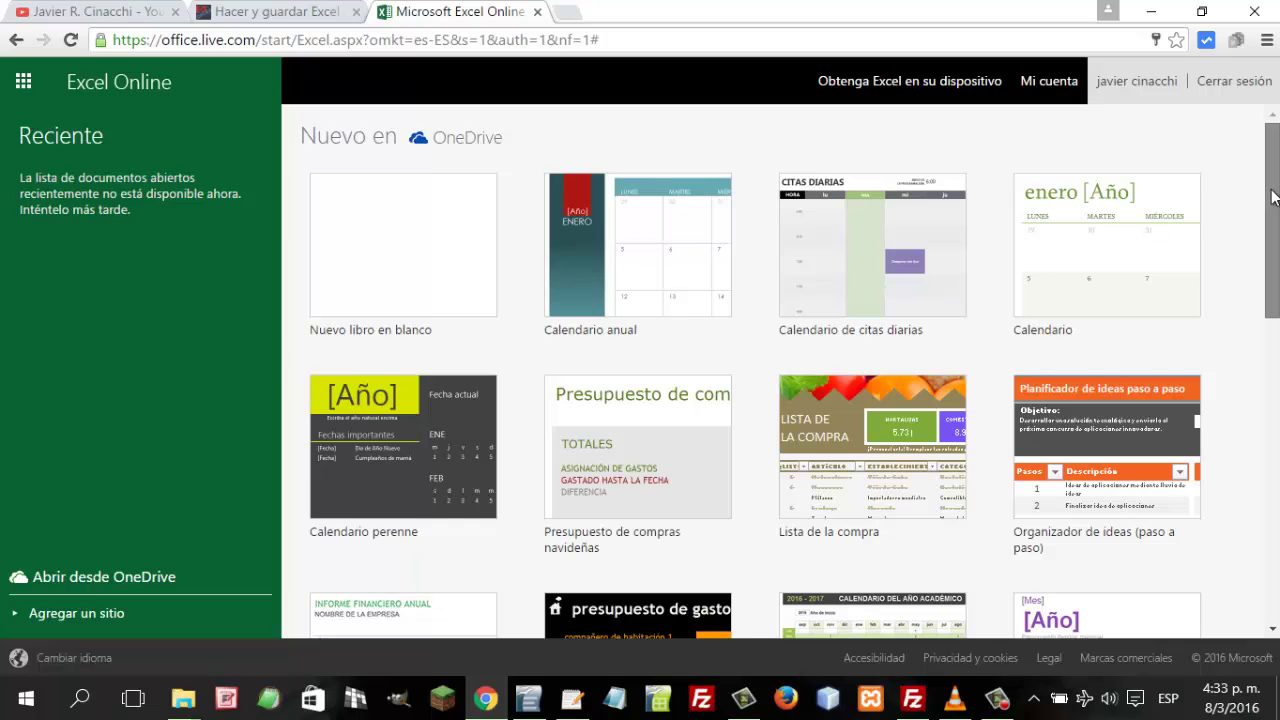
drag(1274, 184, 1273, 232)
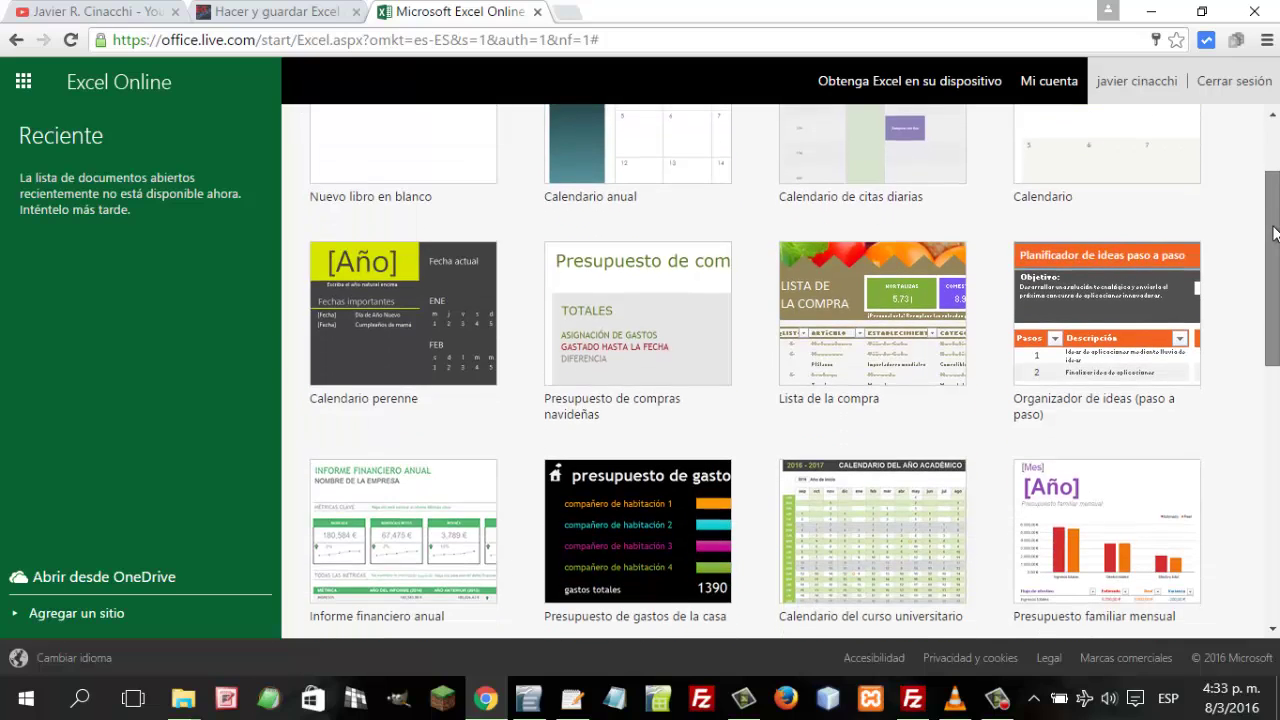
click(150, 577)
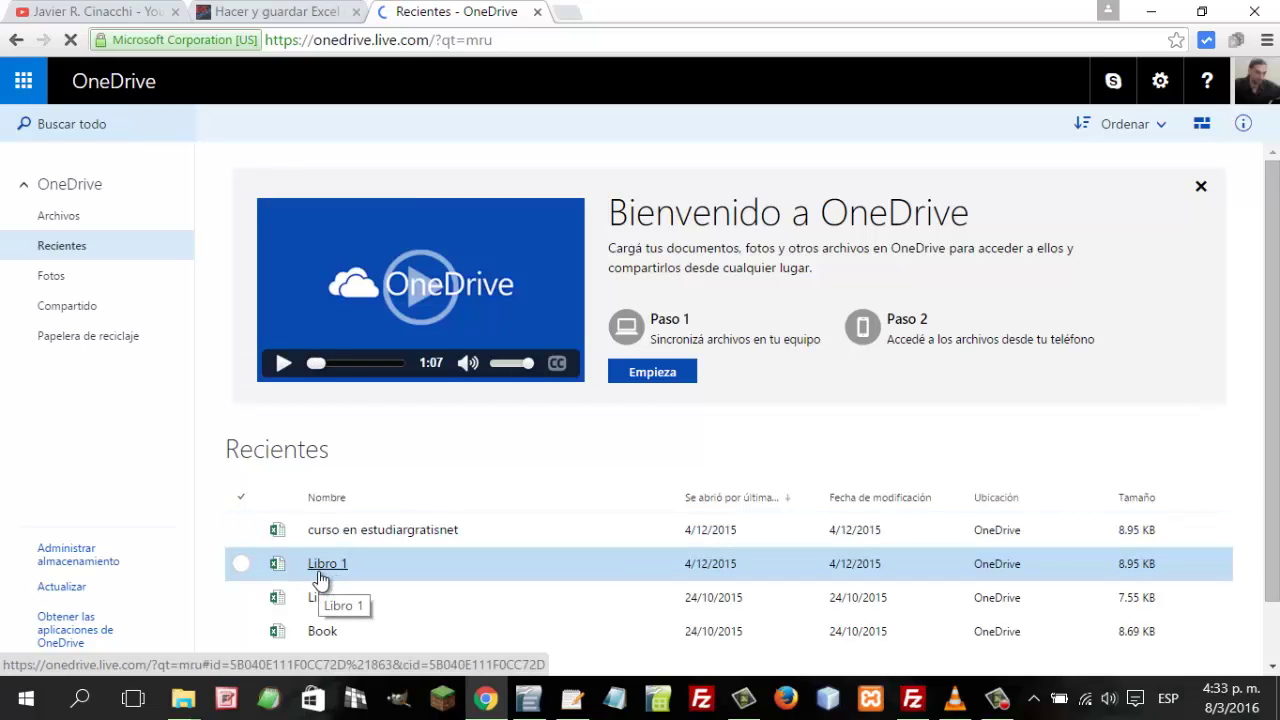
click(320, 576)
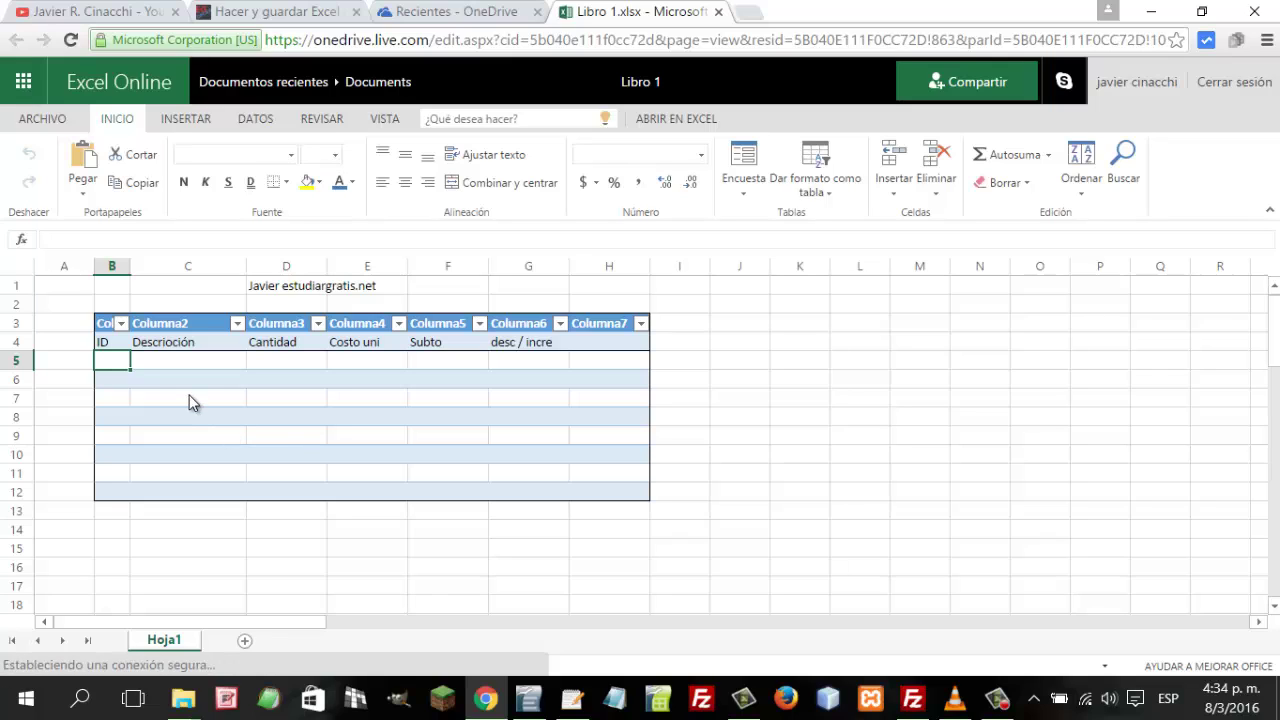
Enter the ID 1 in both cells B5 and B6
key(Down)
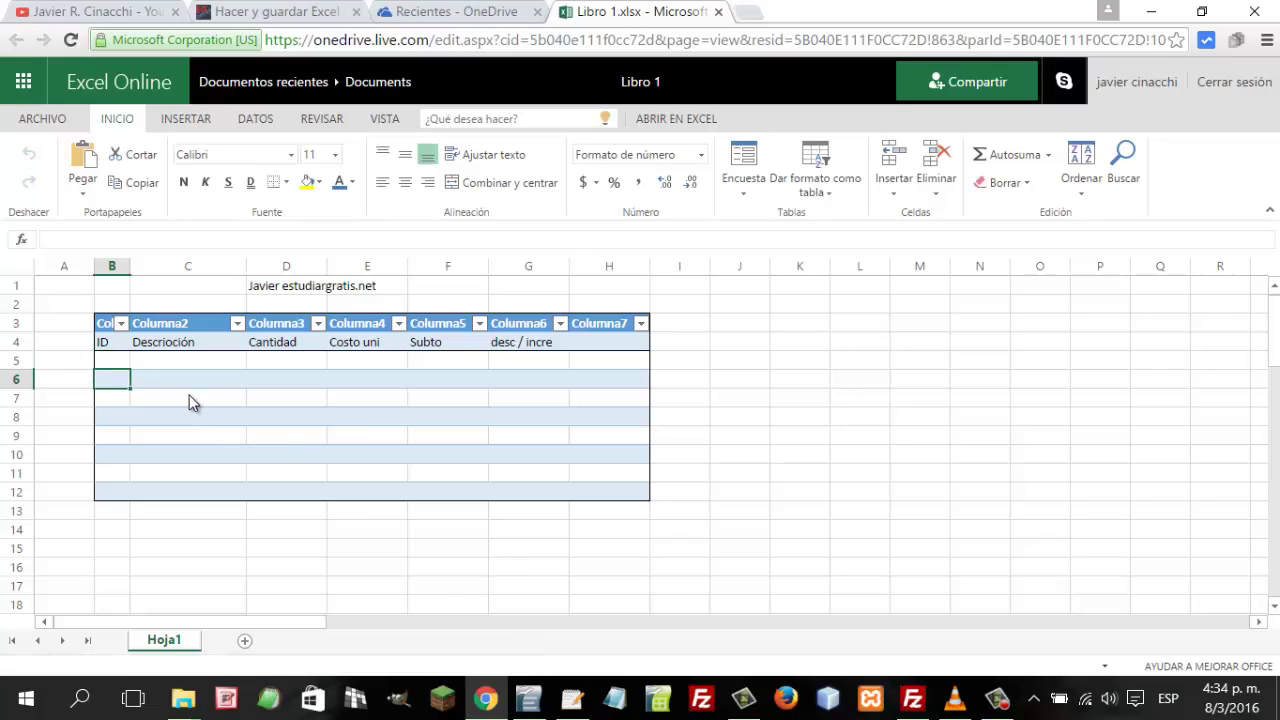
key(Up)
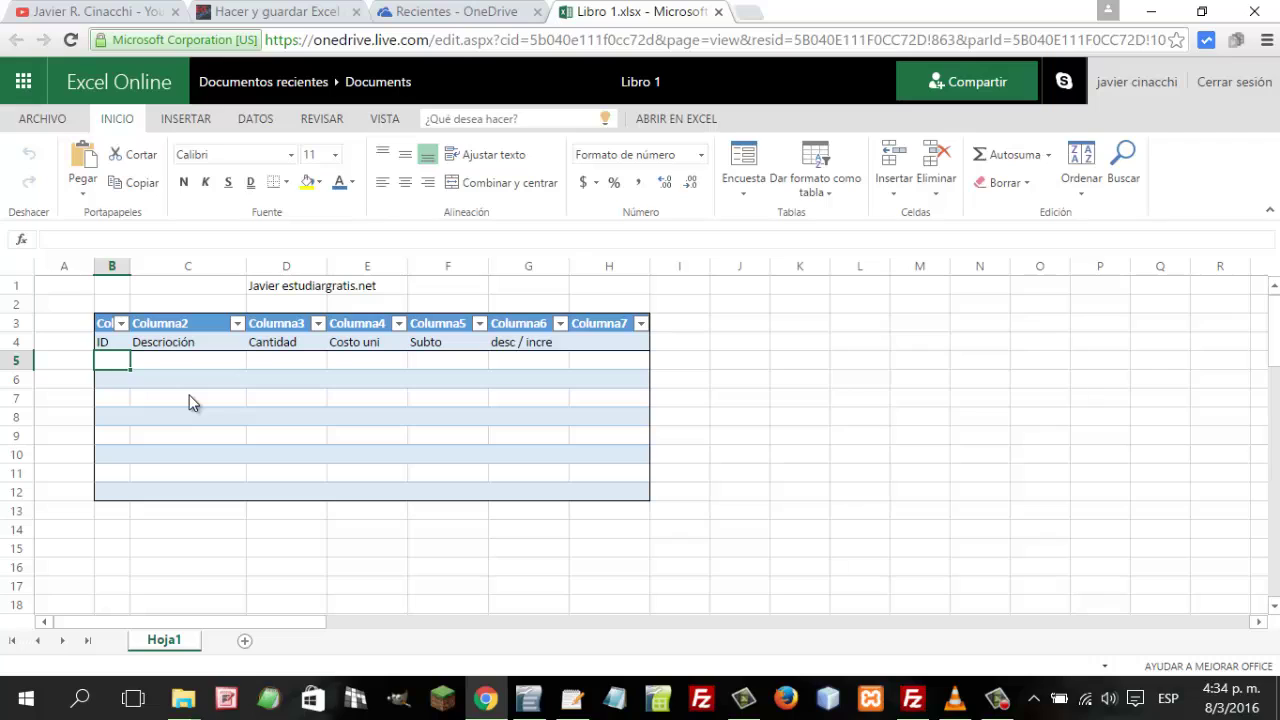
text(1)
key(Return)
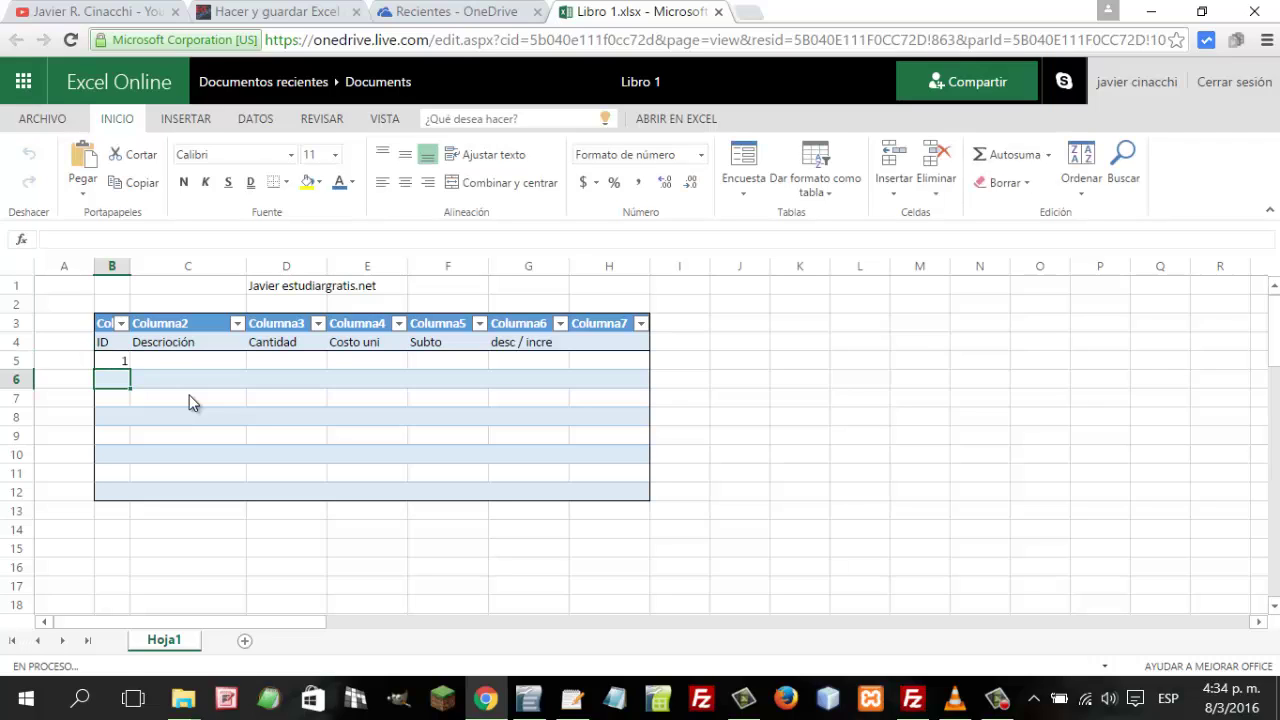
text(1)
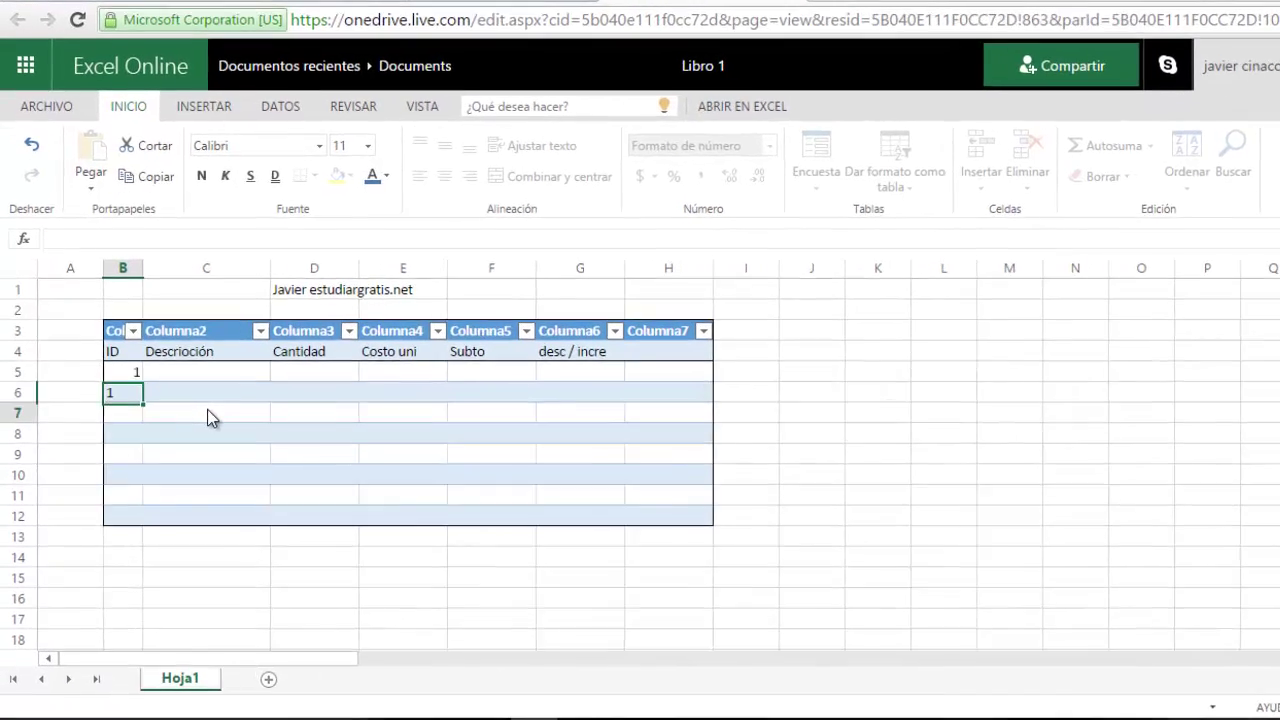
key(Return)
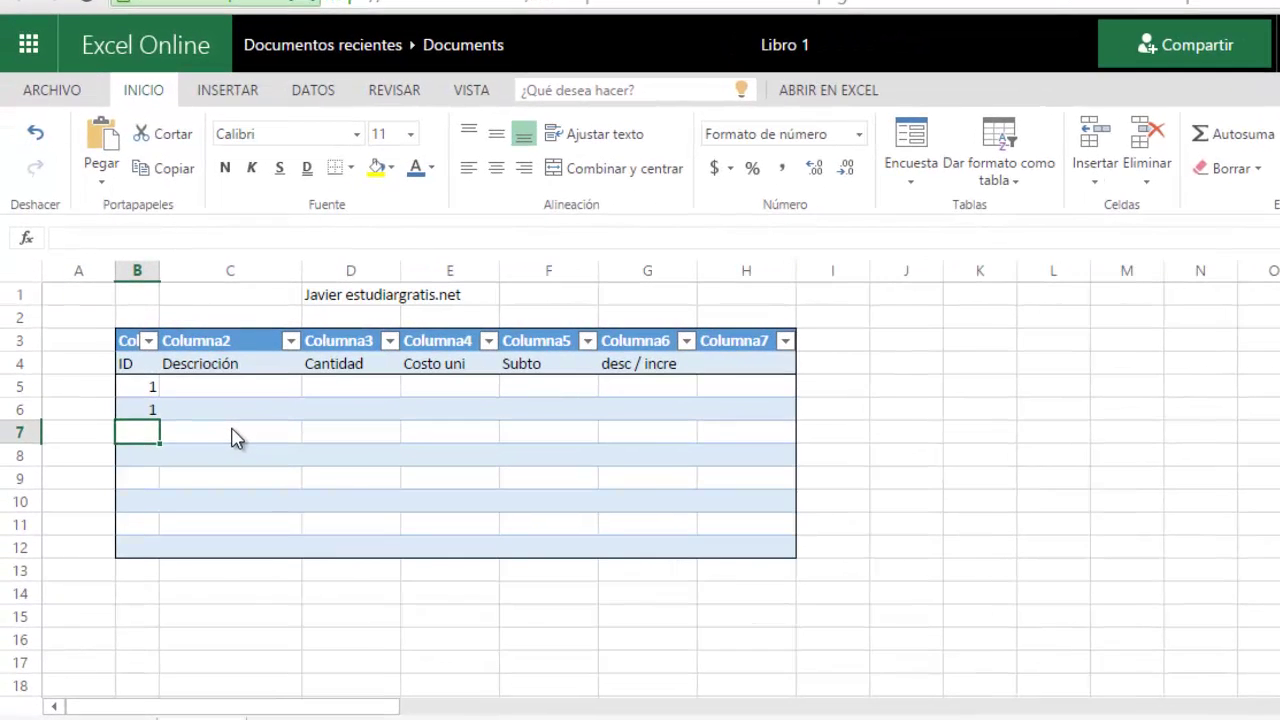
key(Up)
key(Up)
key(Right)
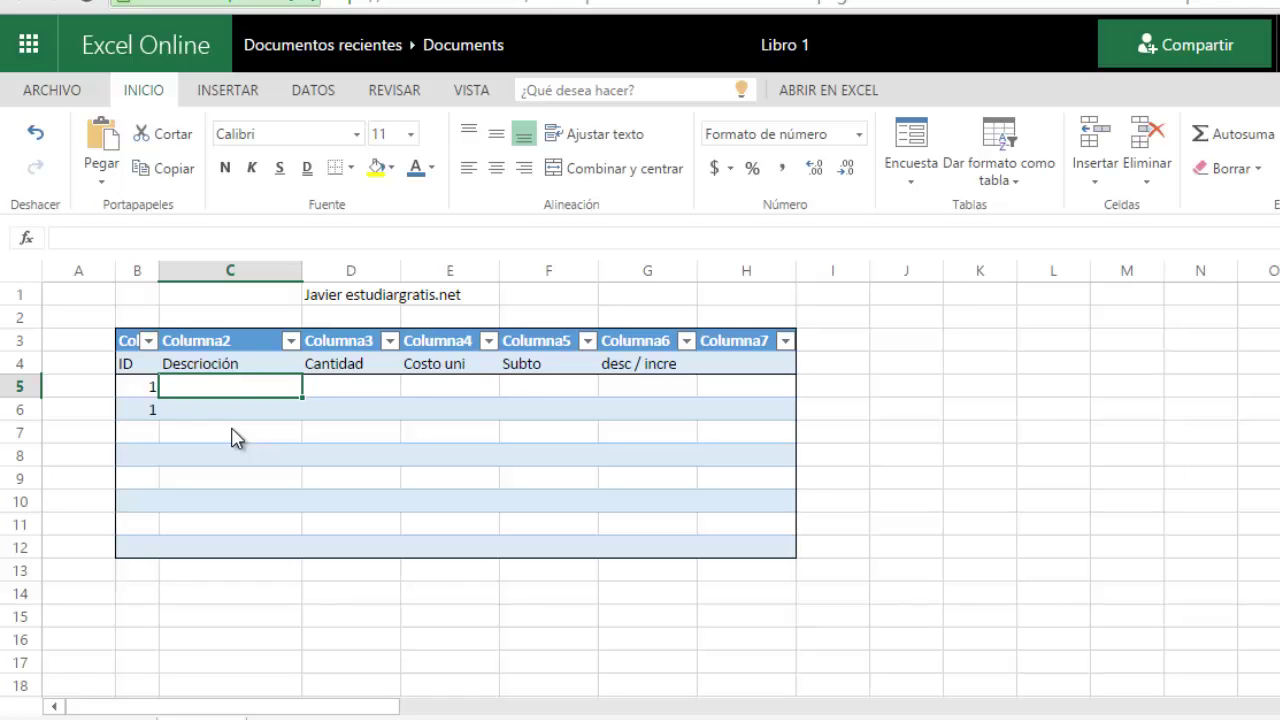
Type 'curso excel' in C5 and 'curso de reparacion pc' in C6
text(i)
key(BackSpace)
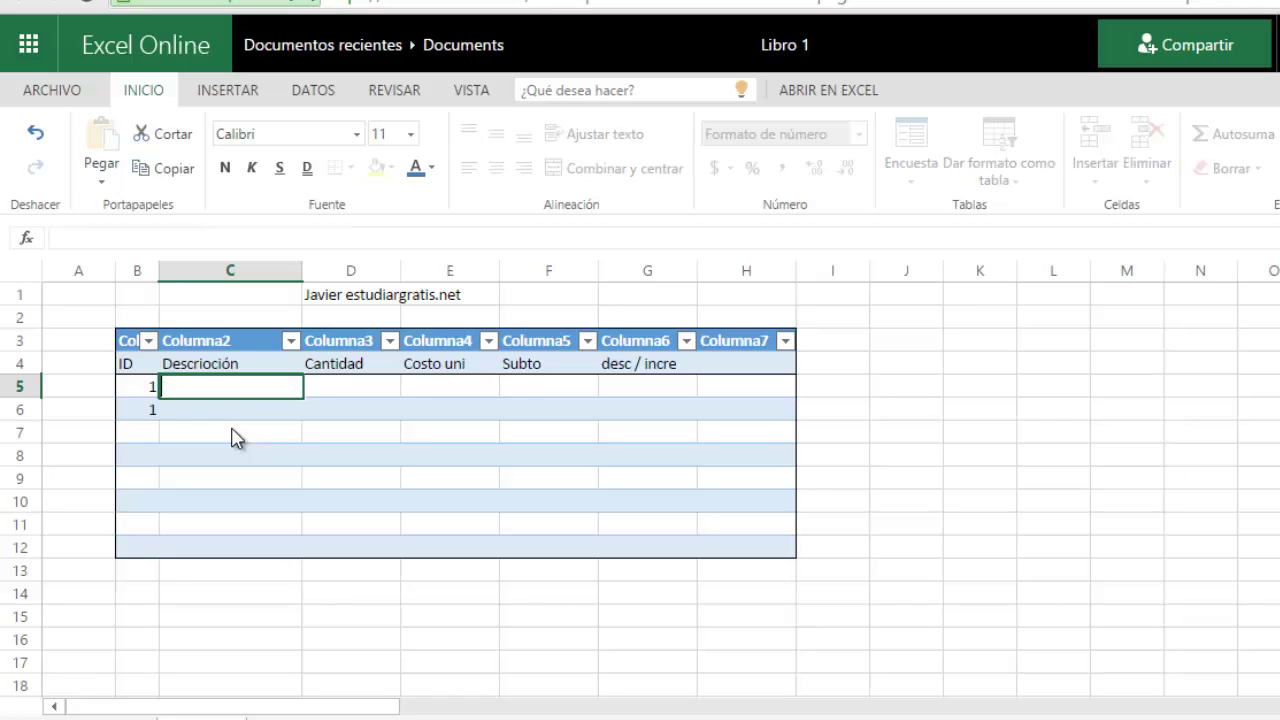
text(curso)
text( excel)
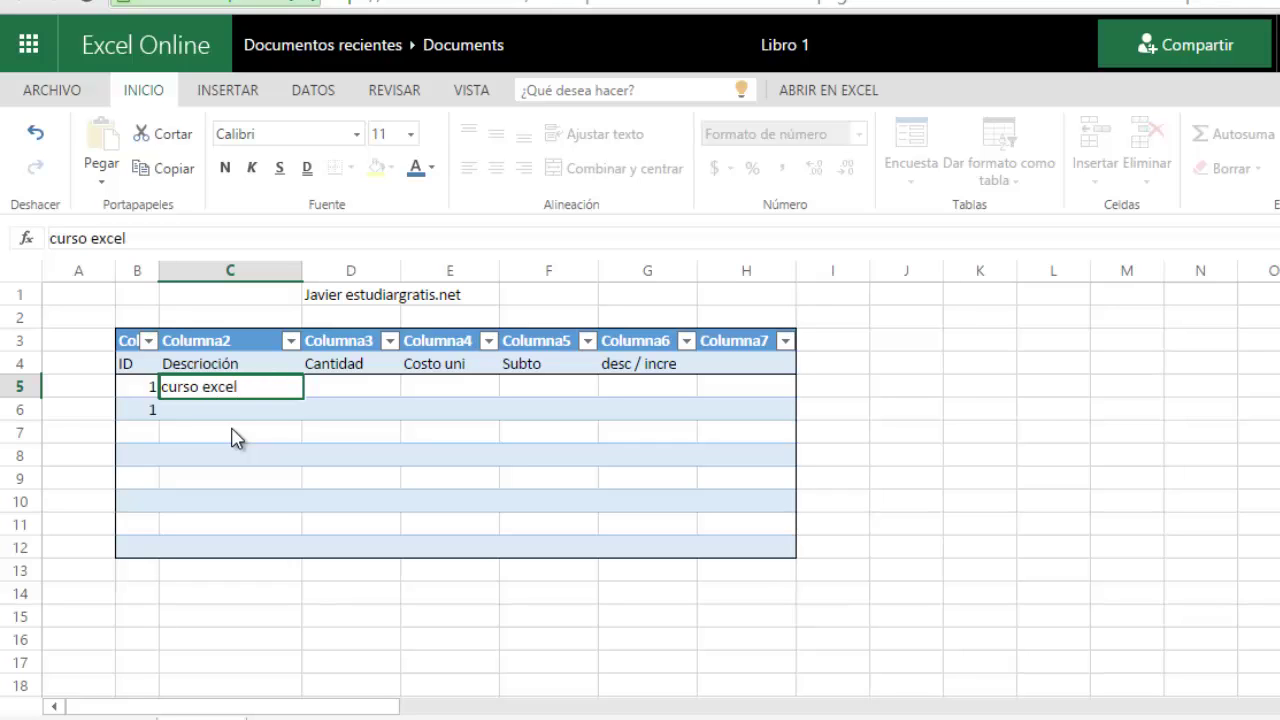
key(Return)
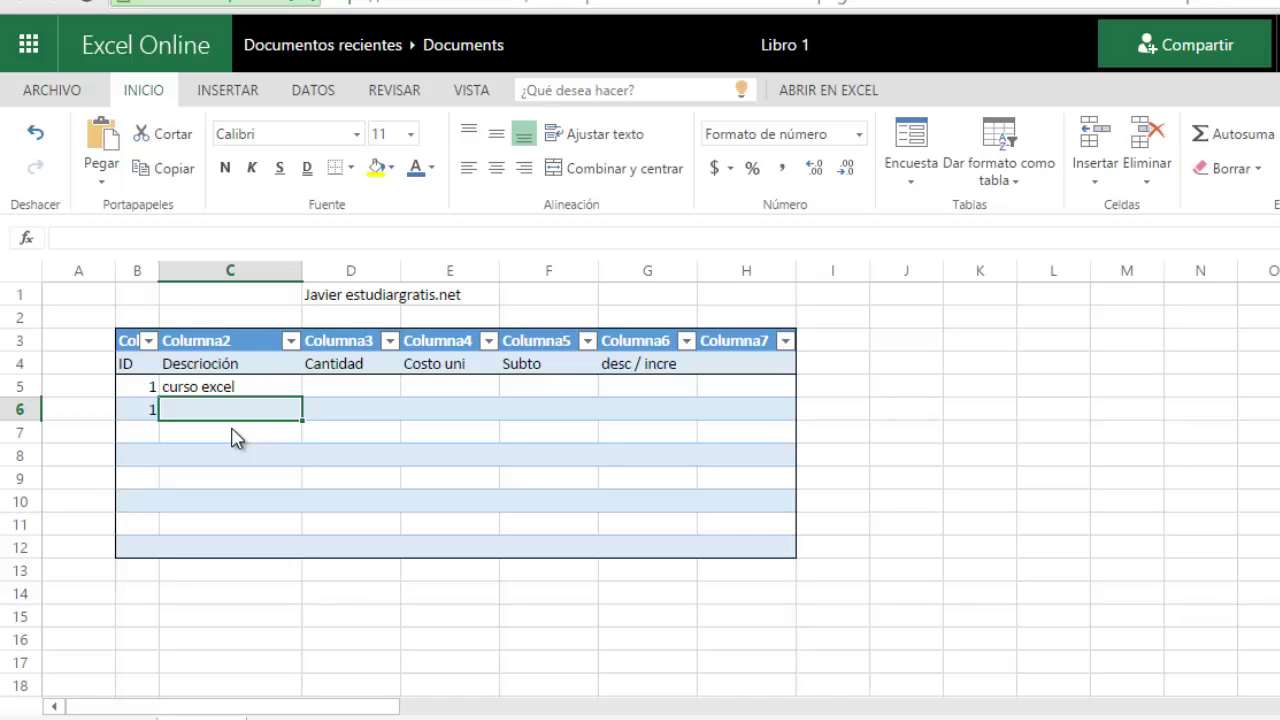
text(cu)
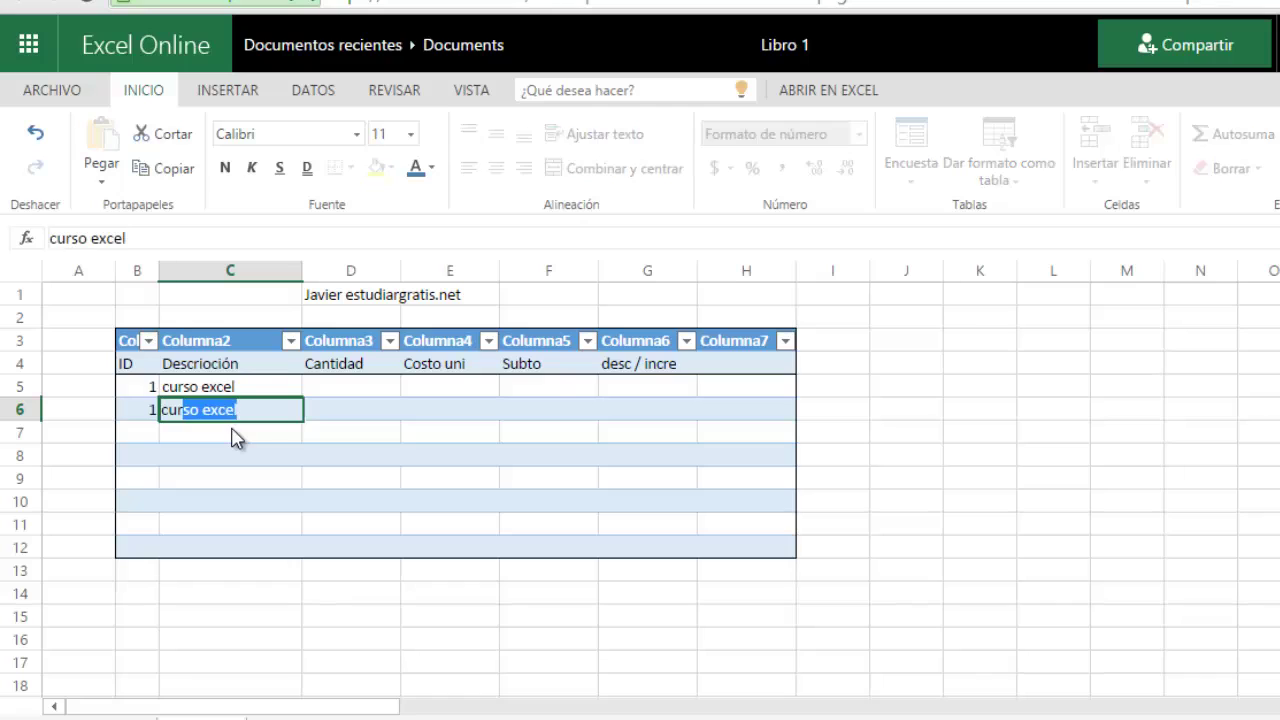
text(rso )
text(de repa)
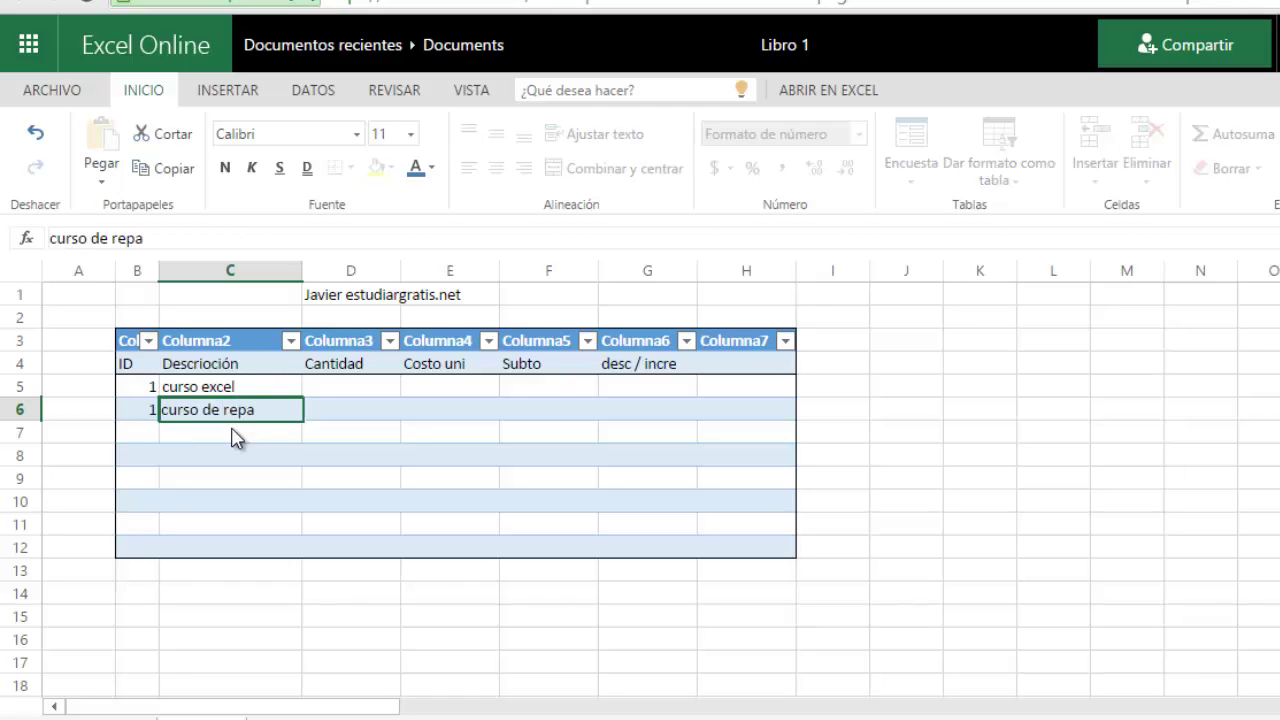
text(racion p)
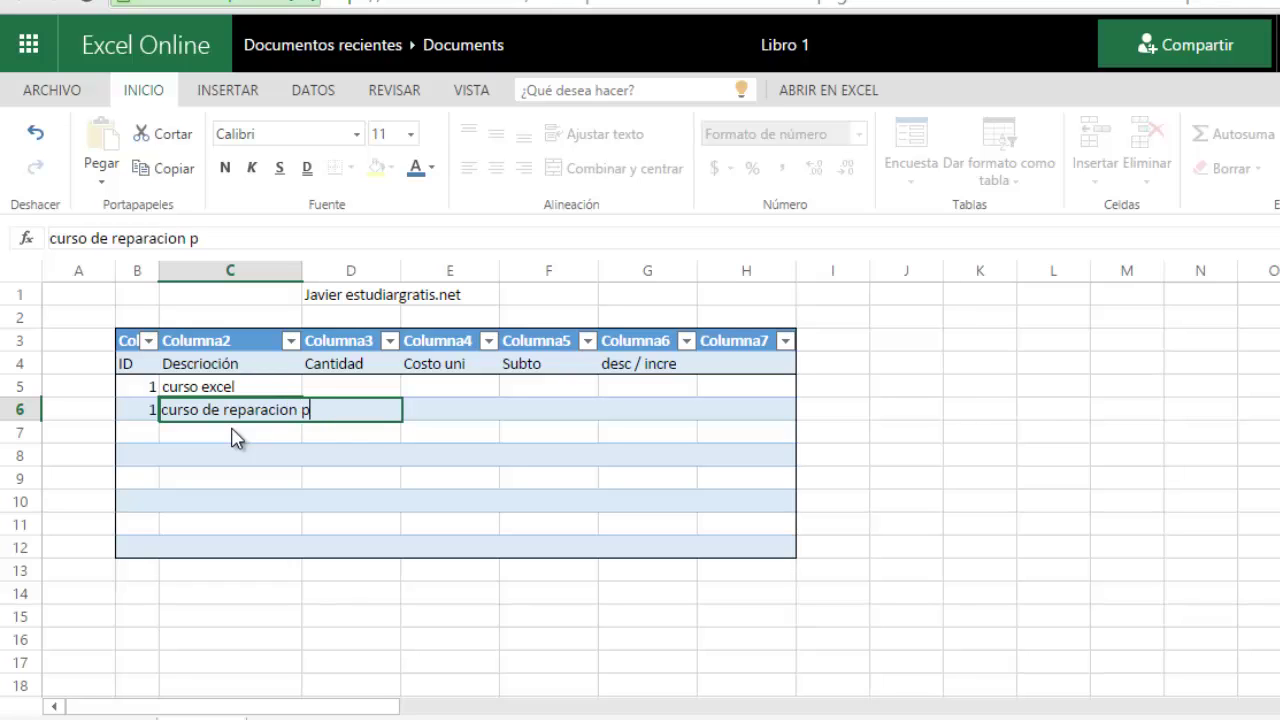
text(c)
key(Tab)
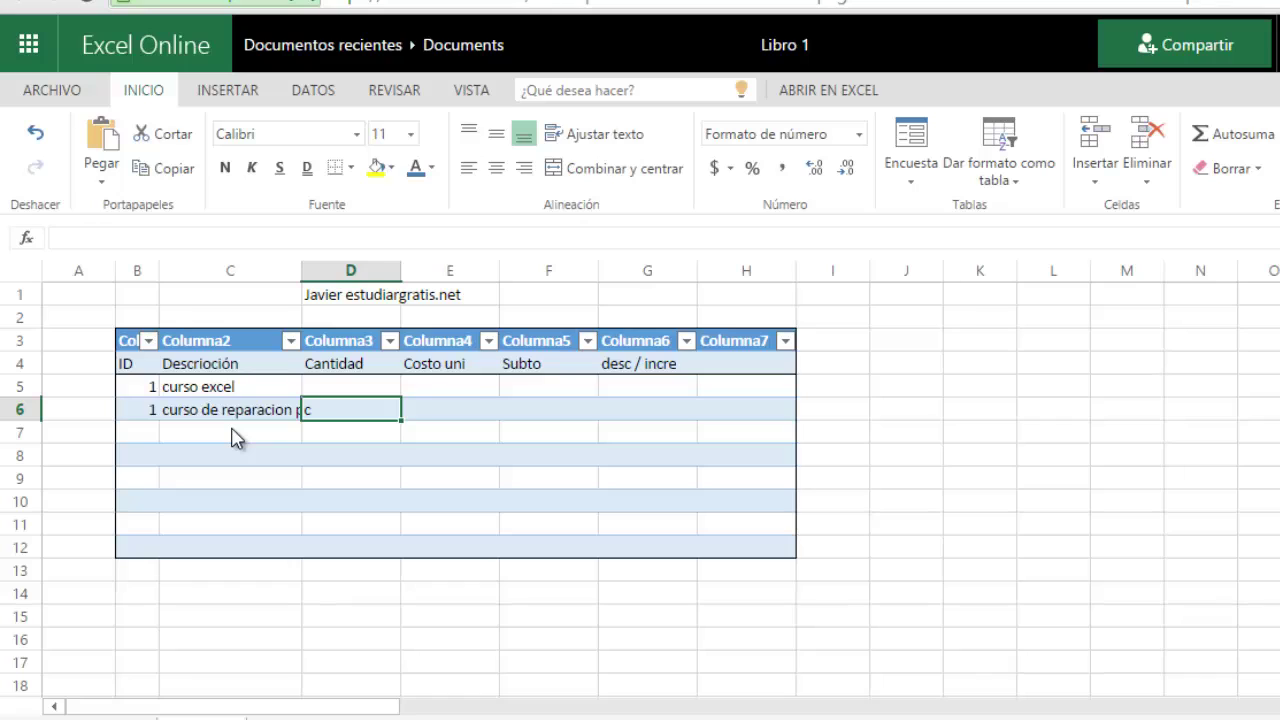
key(Tab)
key(Tab)
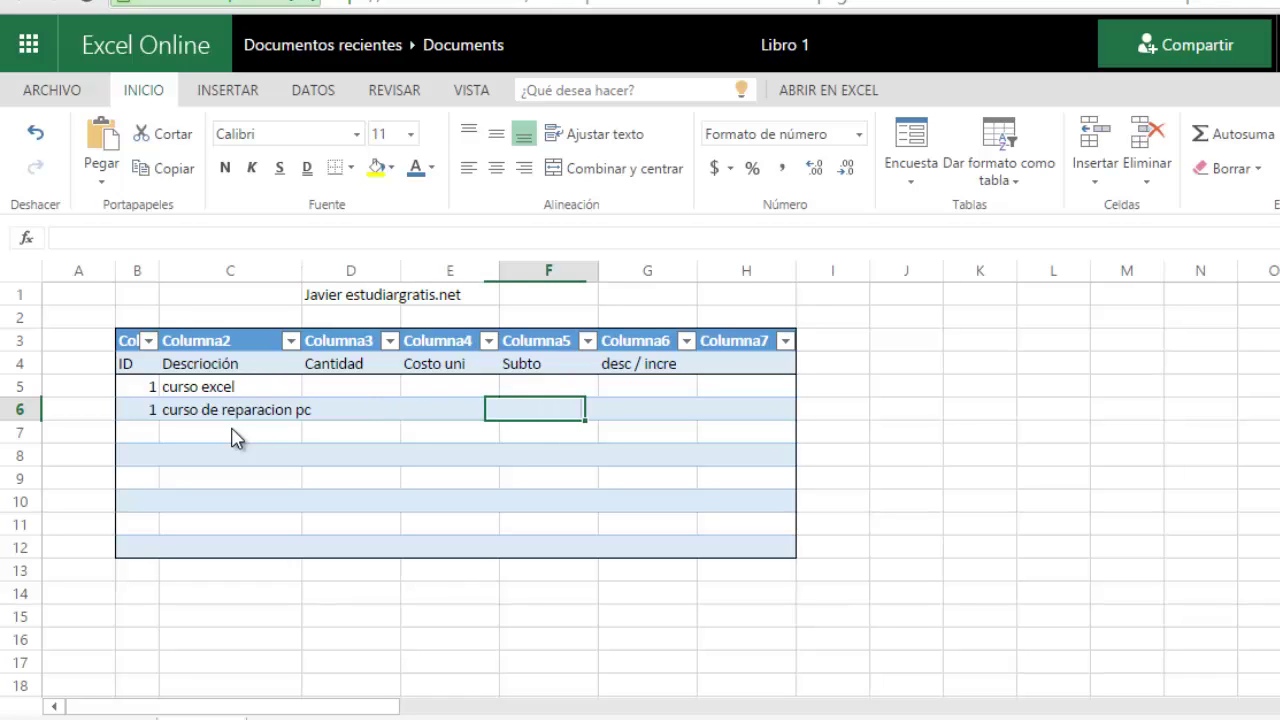
key(Left)
key(Left)
key(Left)
key(Up)
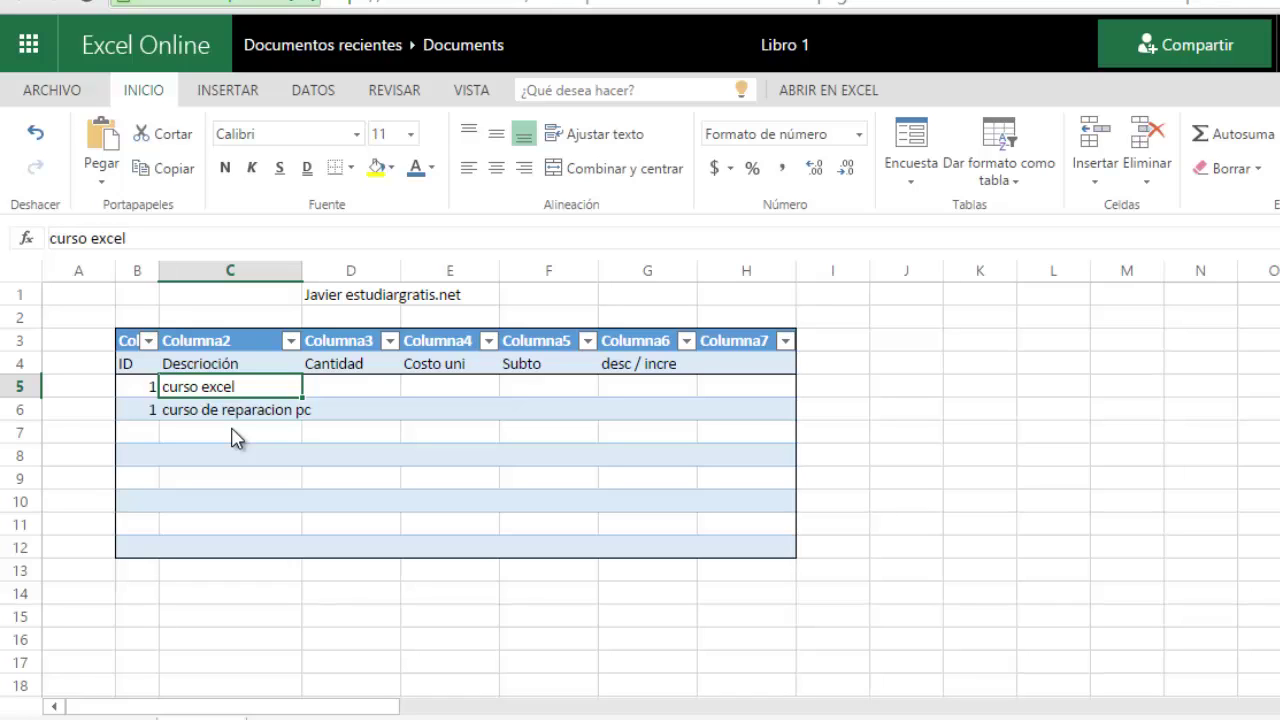
Enter the quantities 2 in D5 and 3 in D6
key(Right)
key(Right)
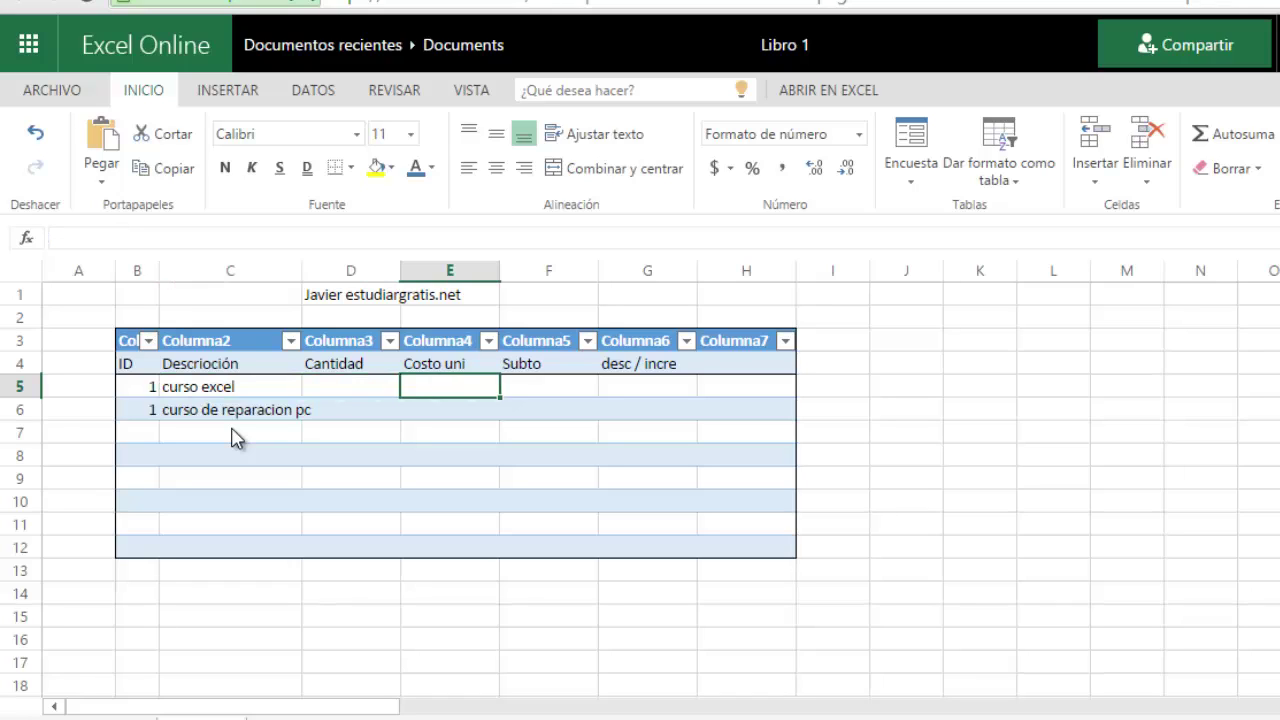
key(Left)
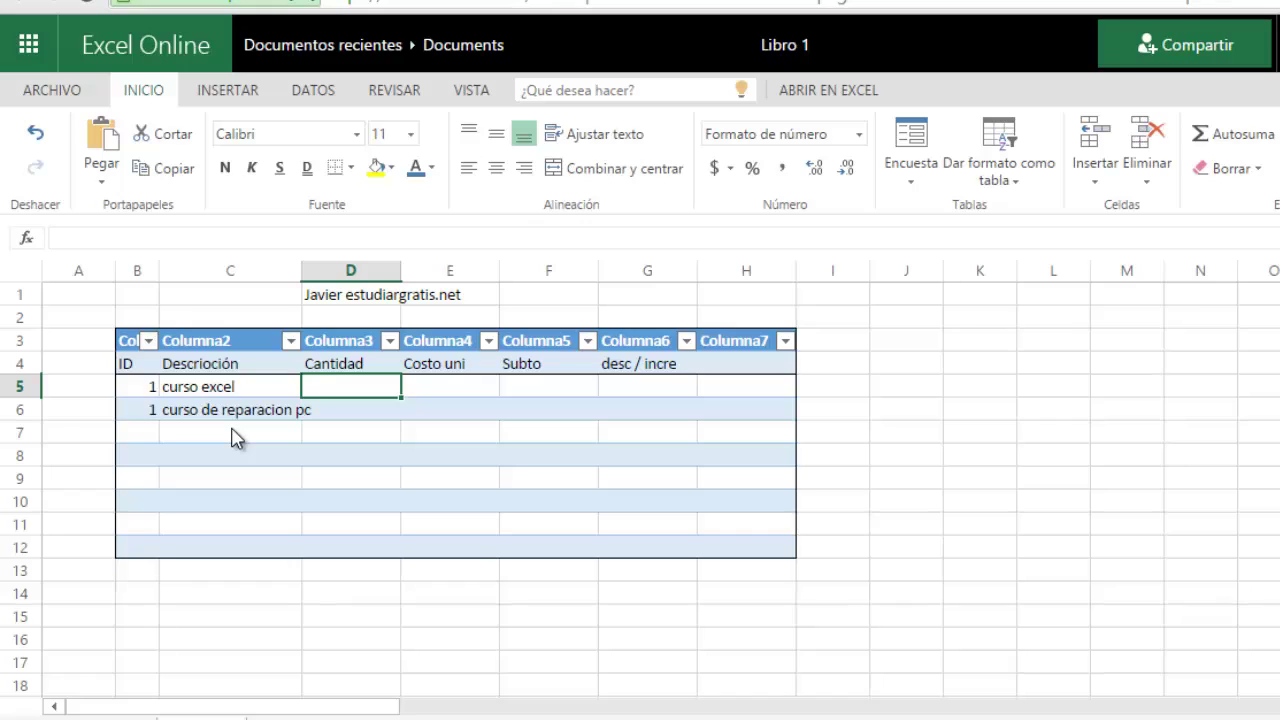
key(Down)
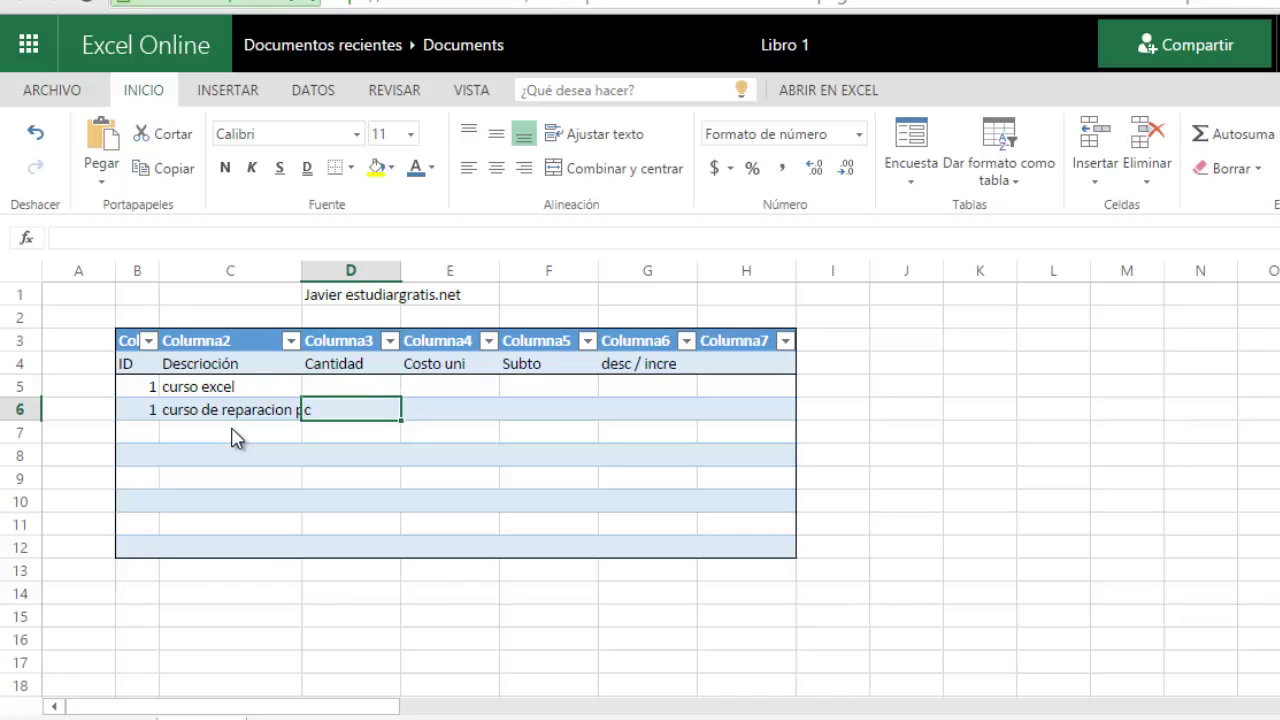
key(Right)
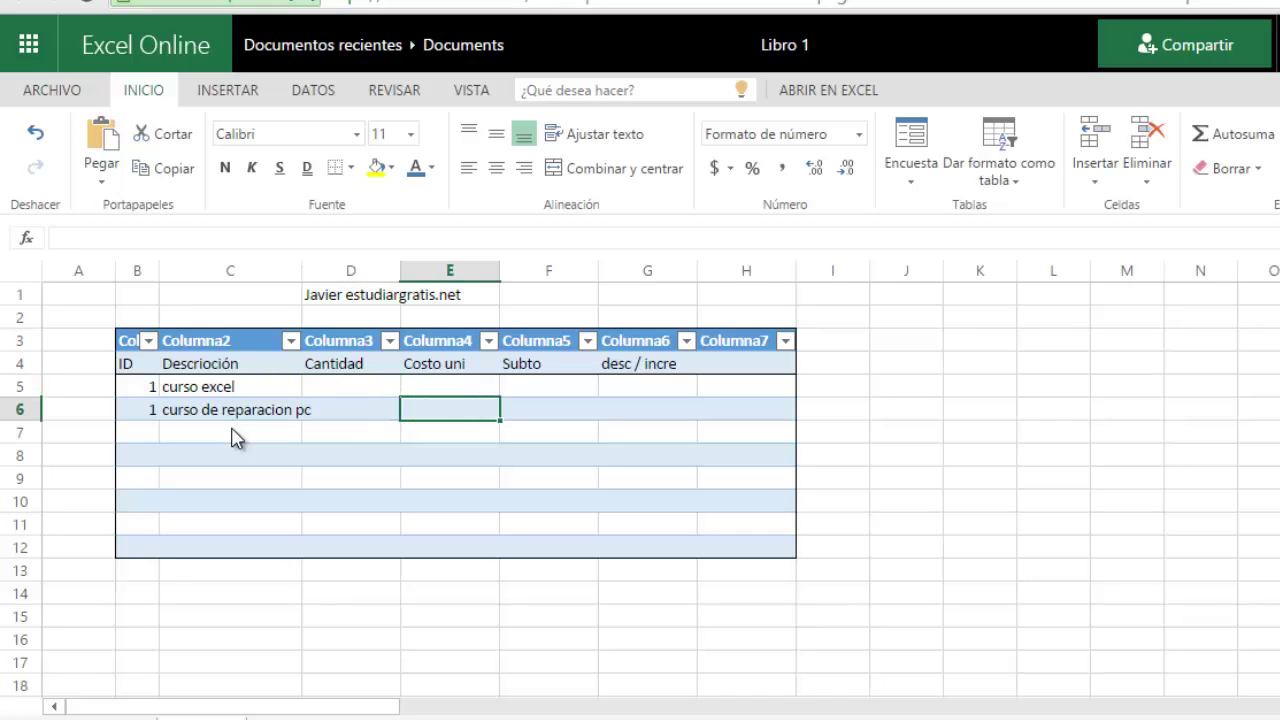
key(Left)
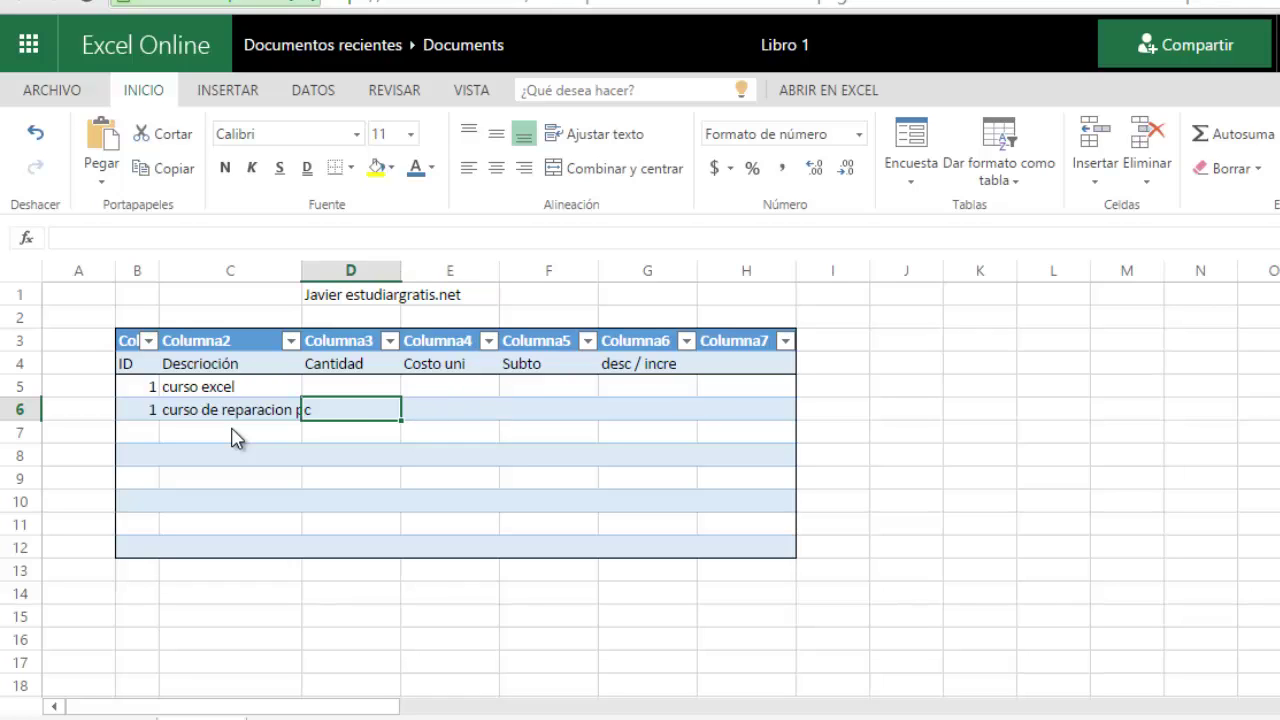
key(Up)
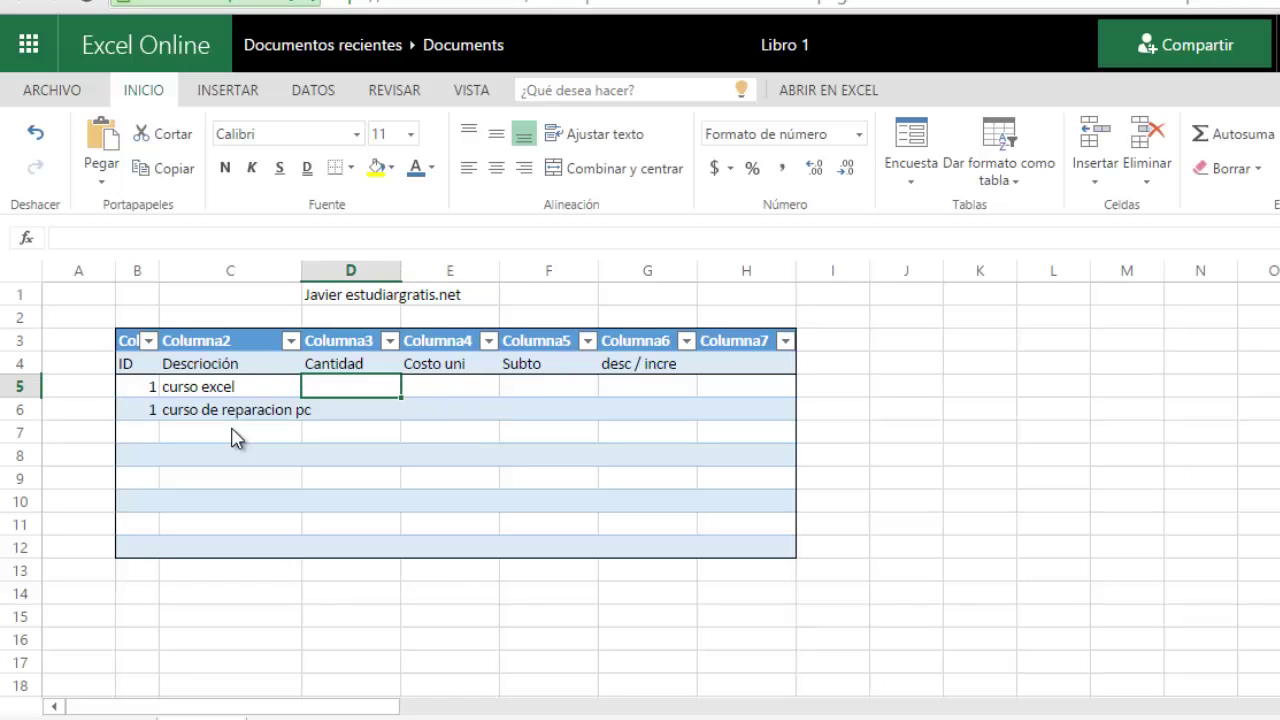
key(Right)
key(Down)
key(Left)
key(Up)
key(Right)
key(Left)
text(2)
key(Return)
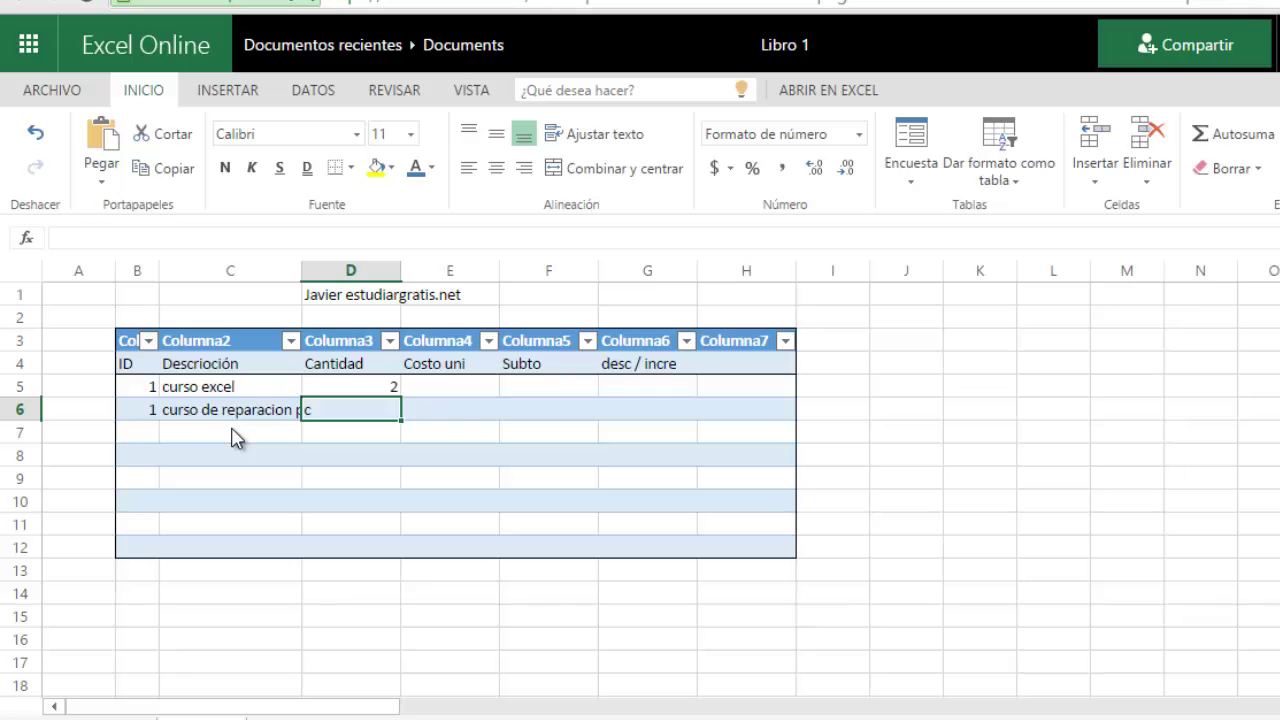
text(3)
key(Tab)
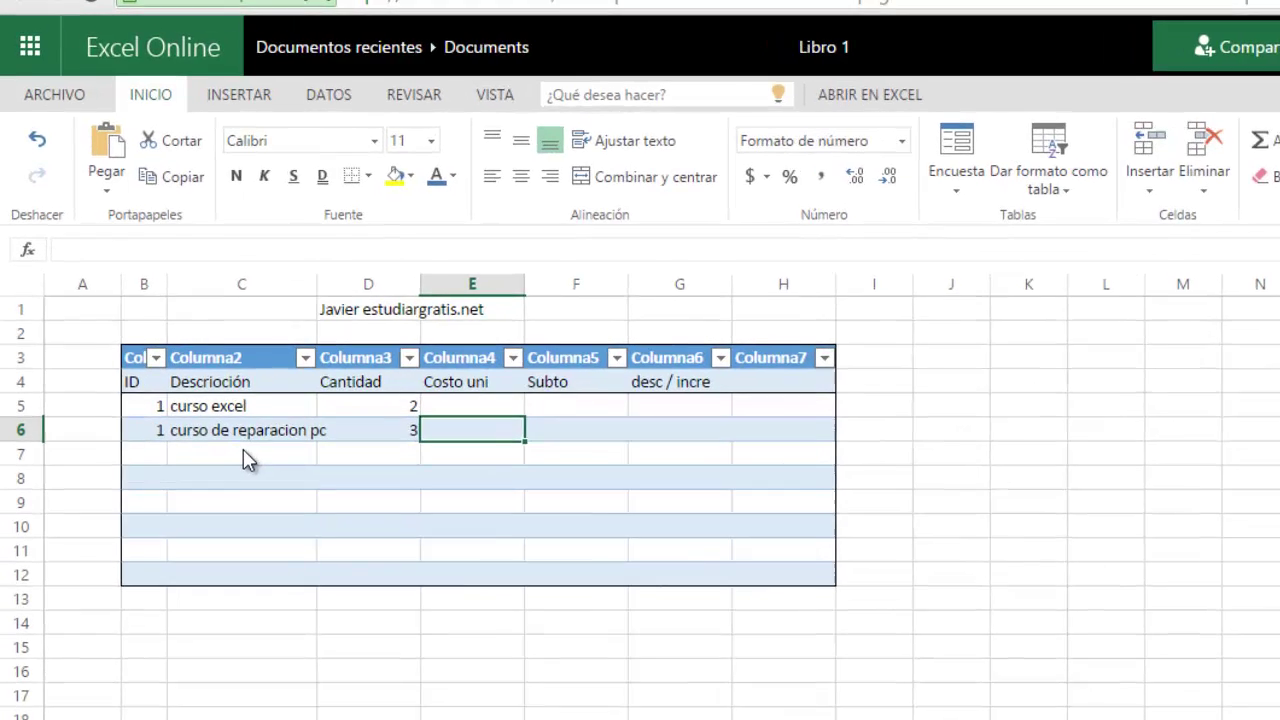
Enter the unit costs 10 in E5 and 12 in E6
key(Up)
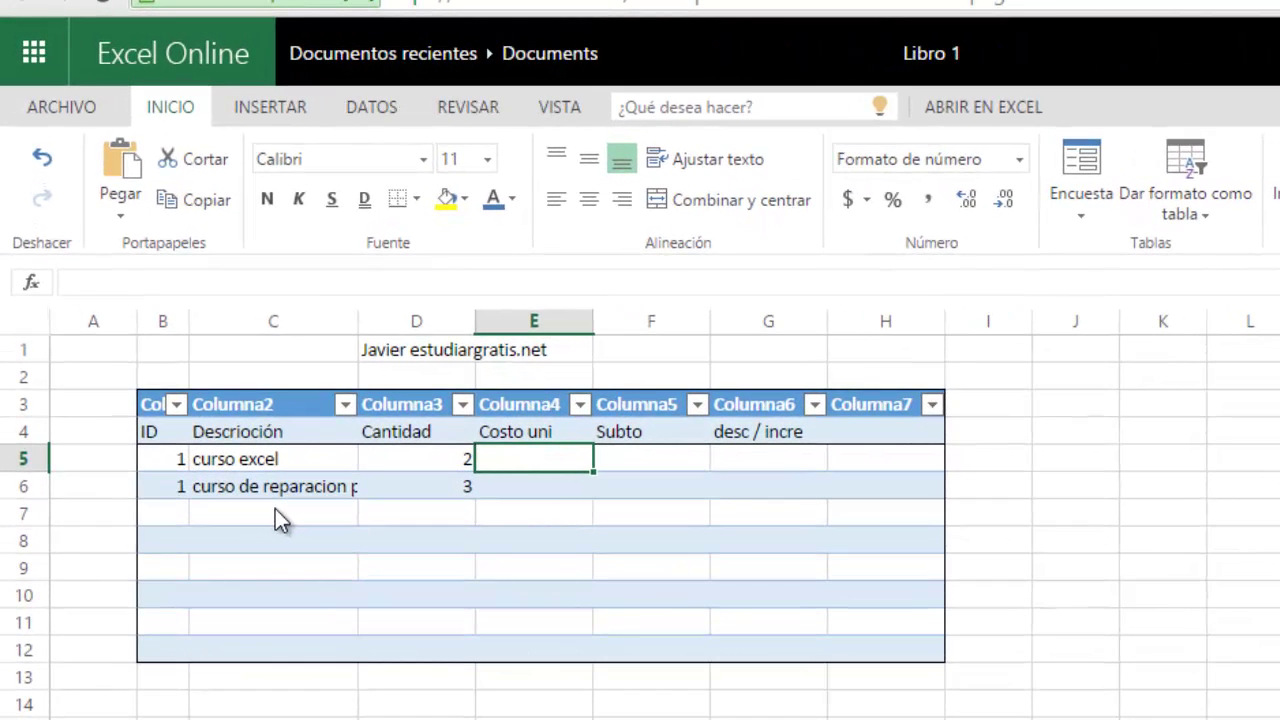
text(1)
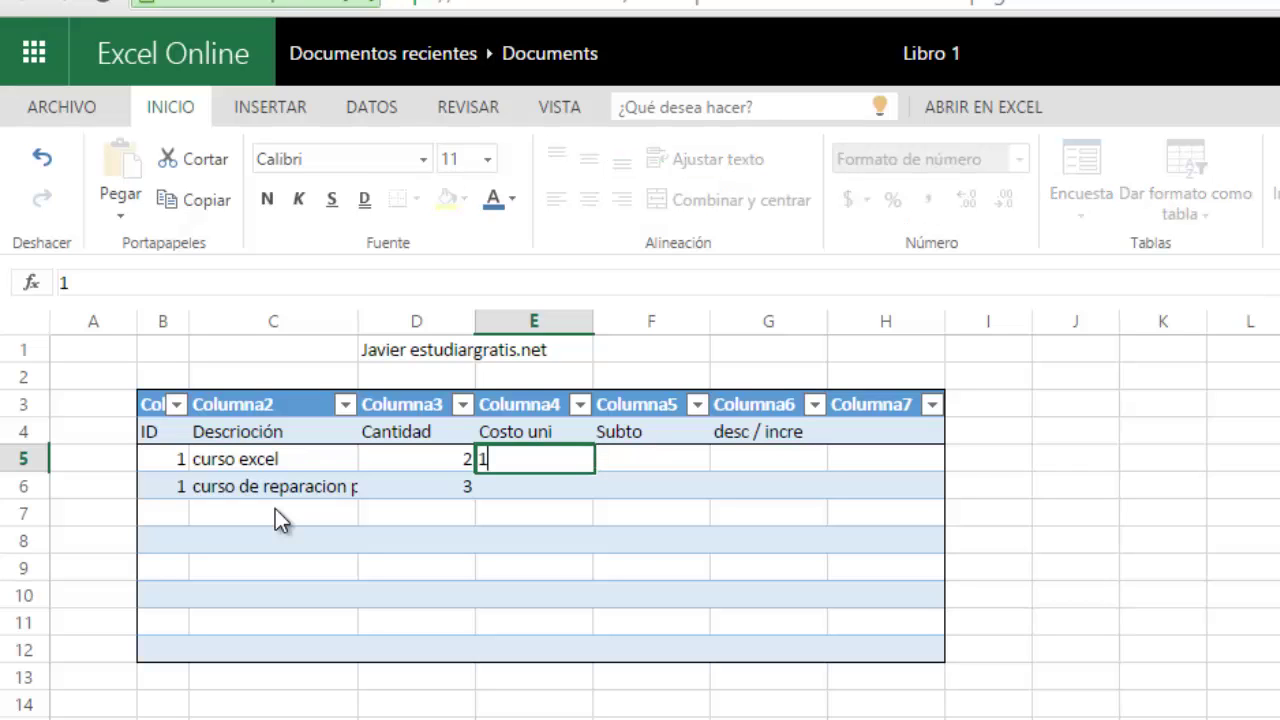
text(0)
key(Return)
text(12)
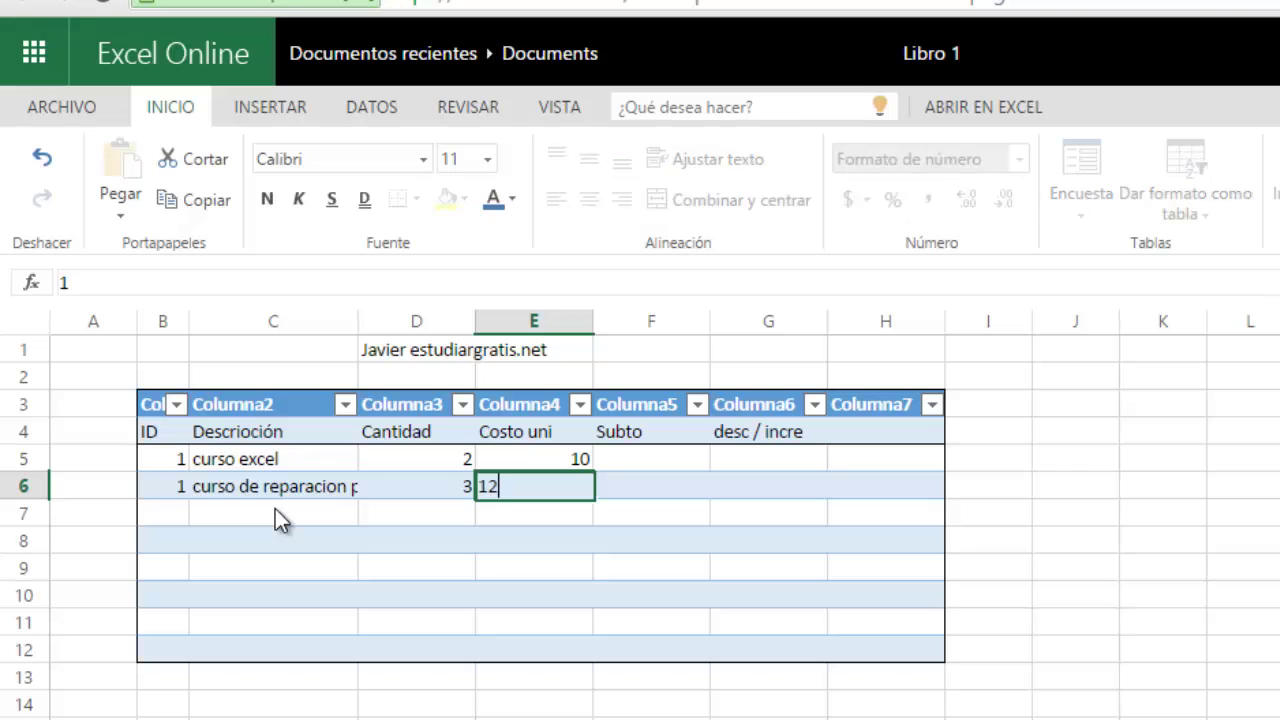
key(Tab)
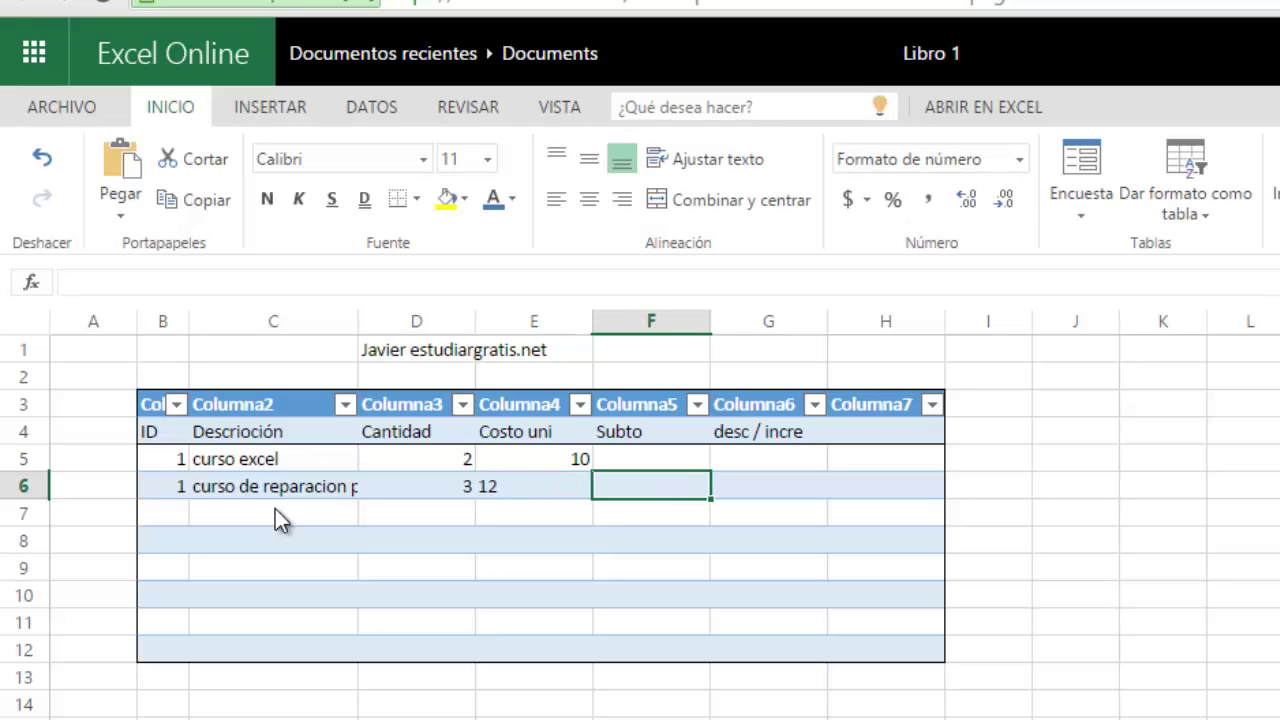
key(Up)
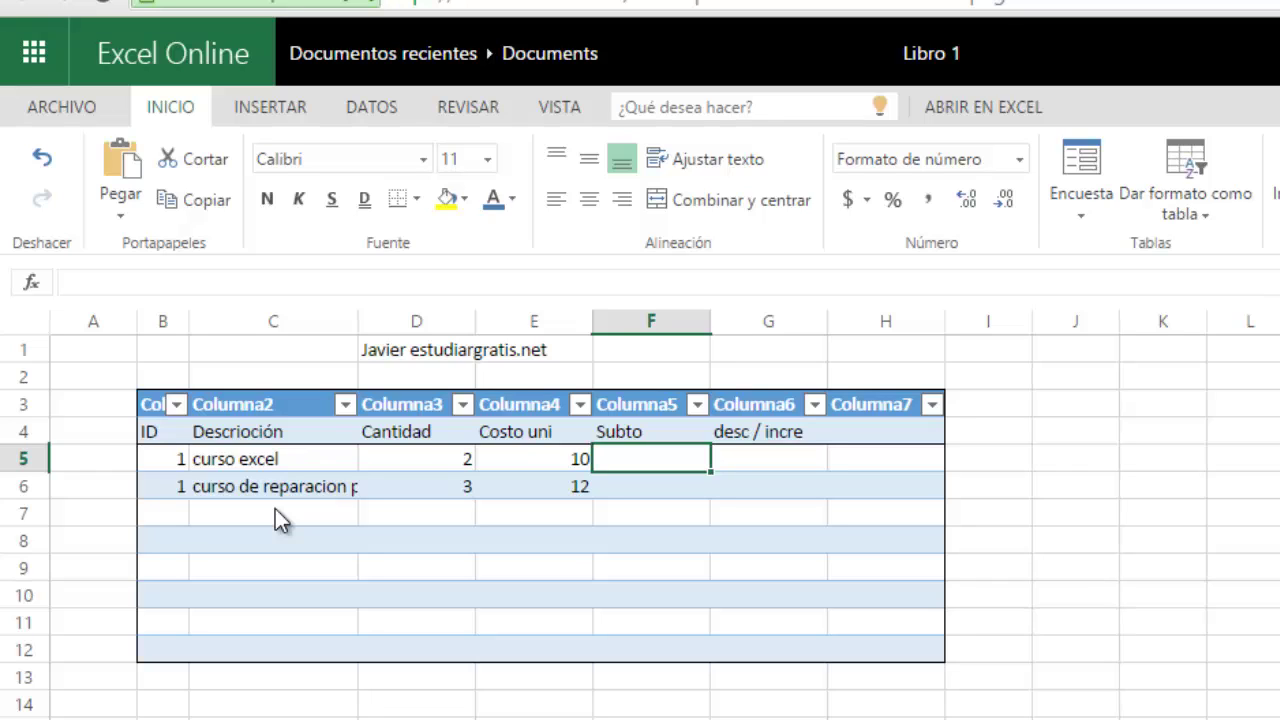
Enter the formula =D5*E5 in F5, giving a subtotal of 20
text(=)
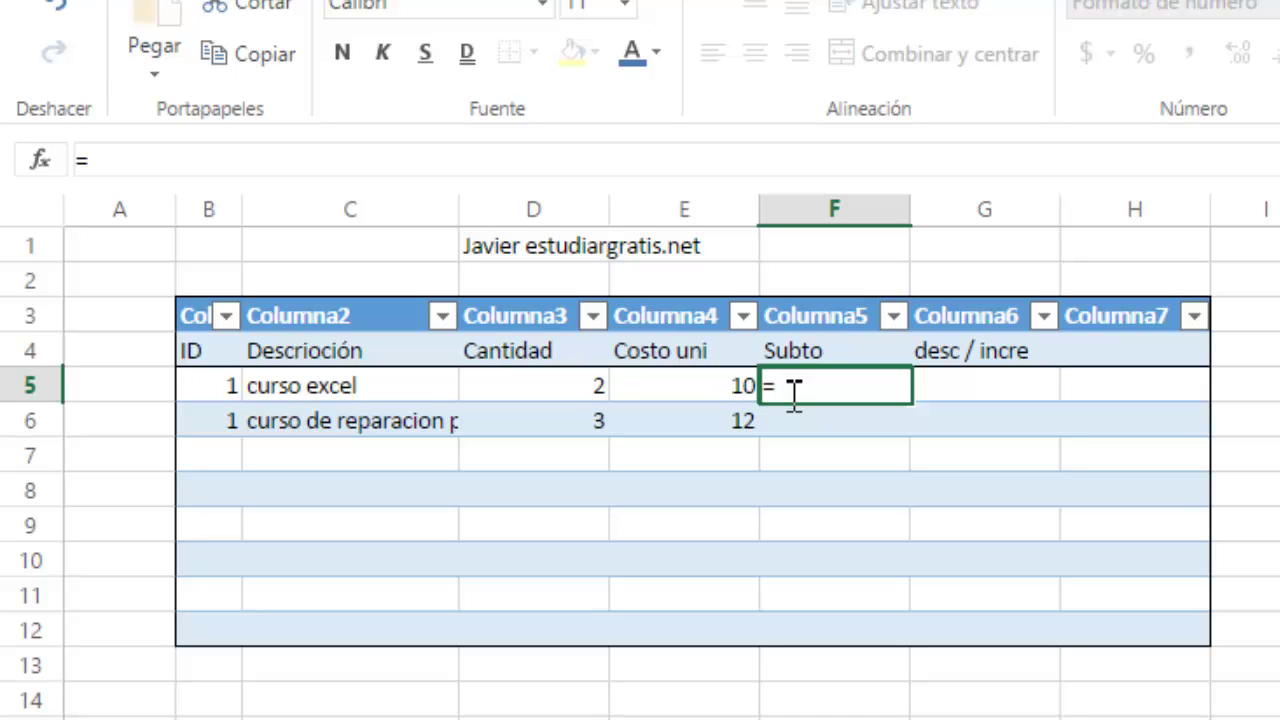
click(584, 384)
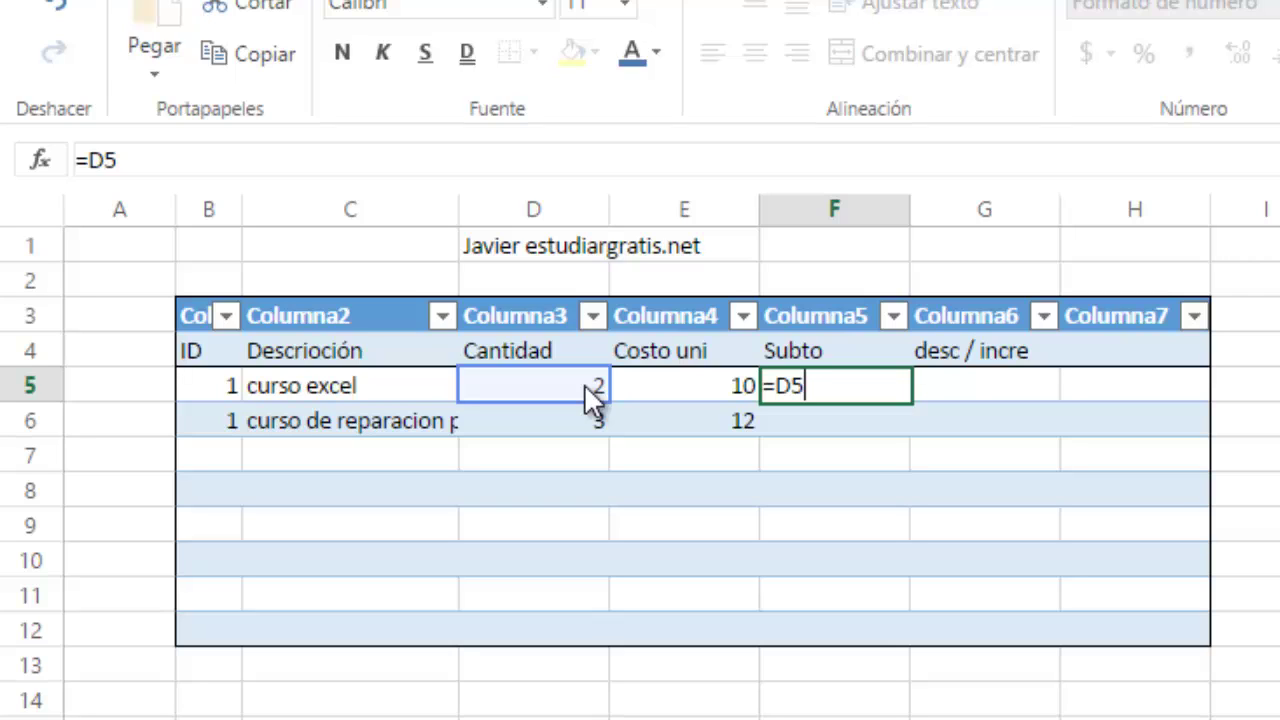
text(*)
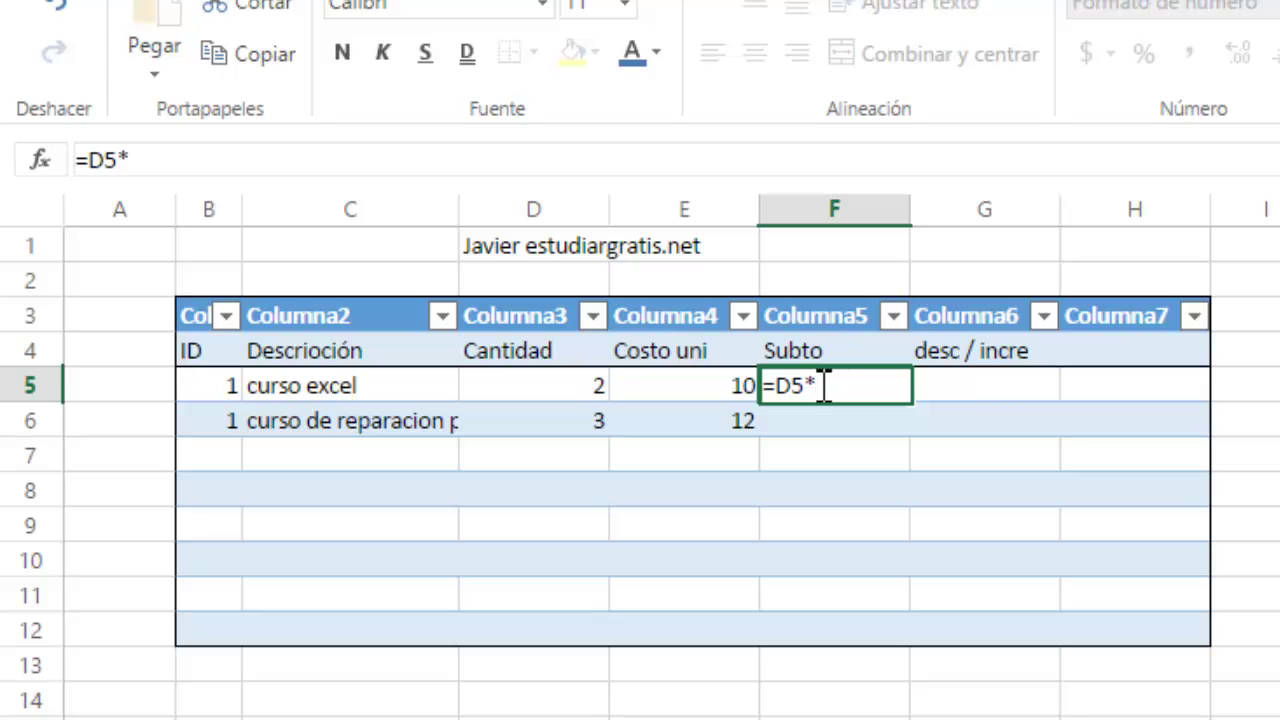
click(675, 387)
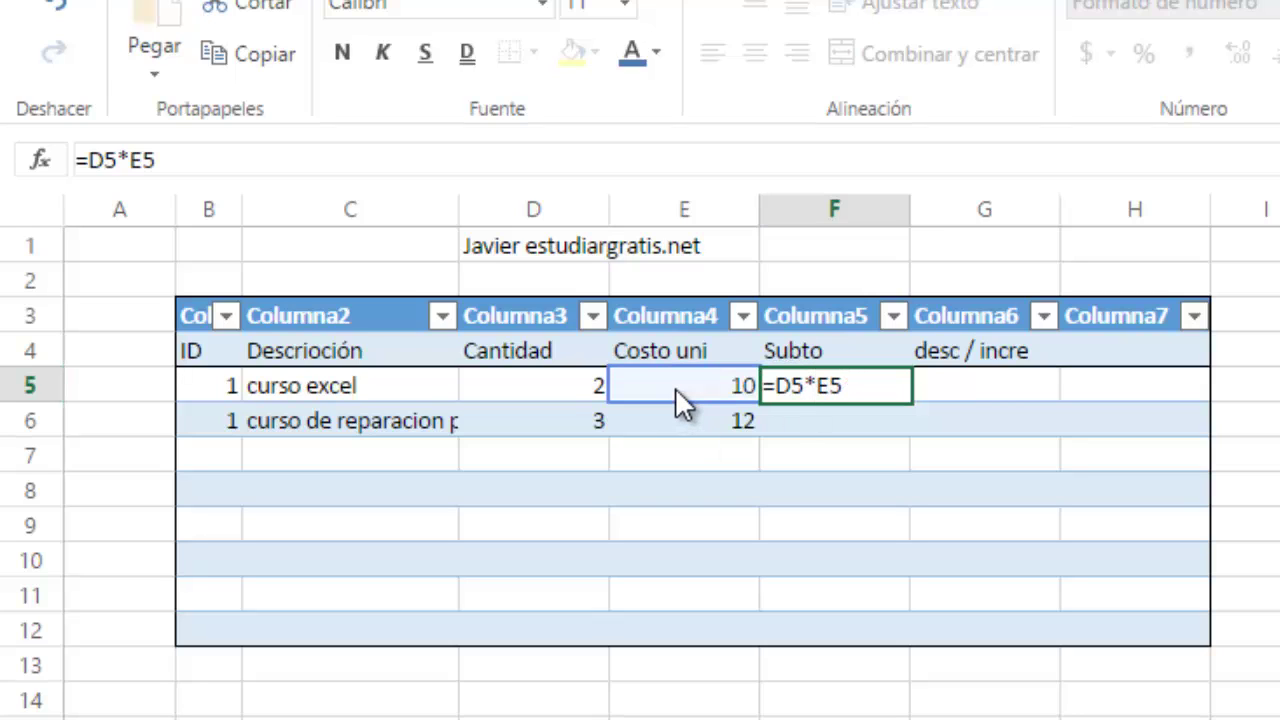
key(Return)
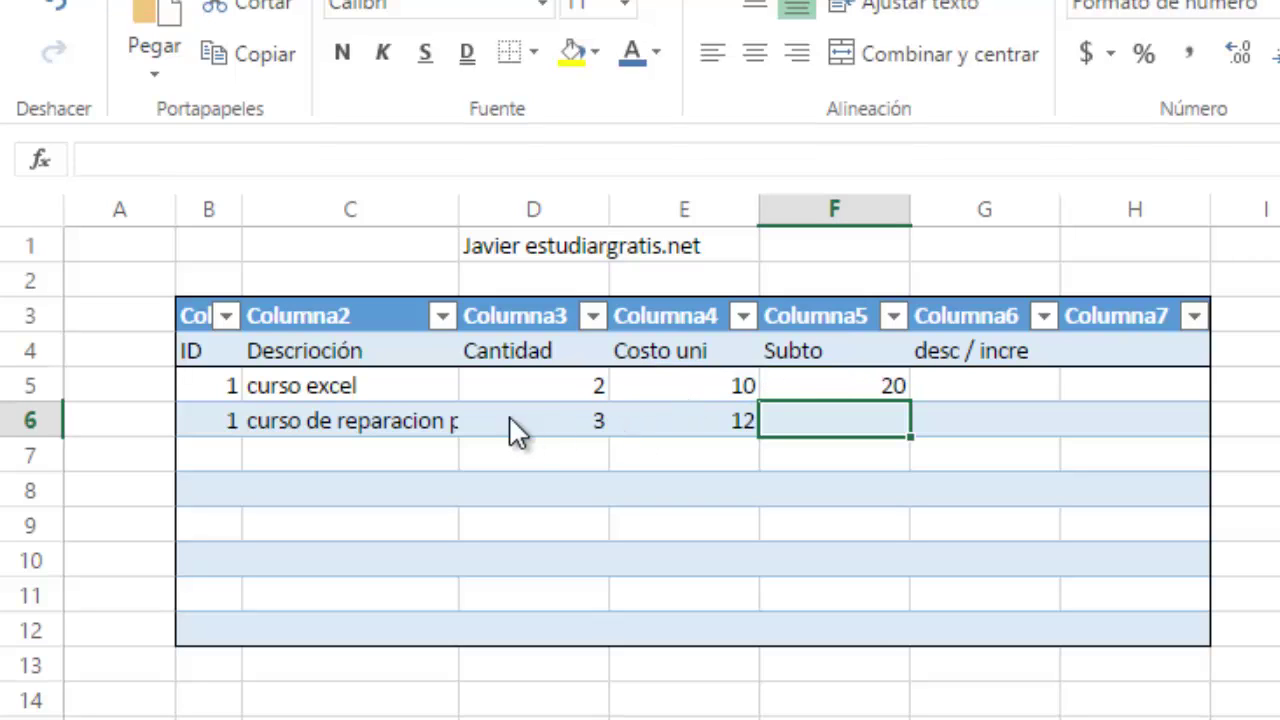
click(743, 392)
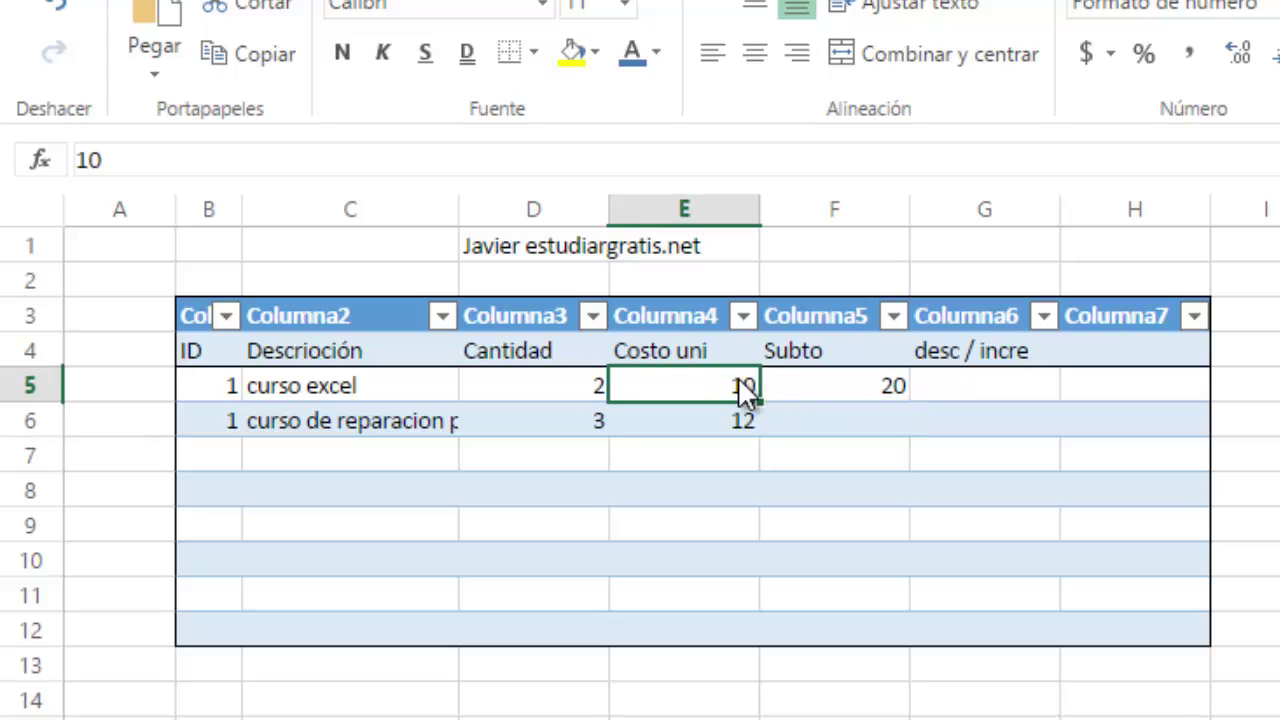
click(886, 378)
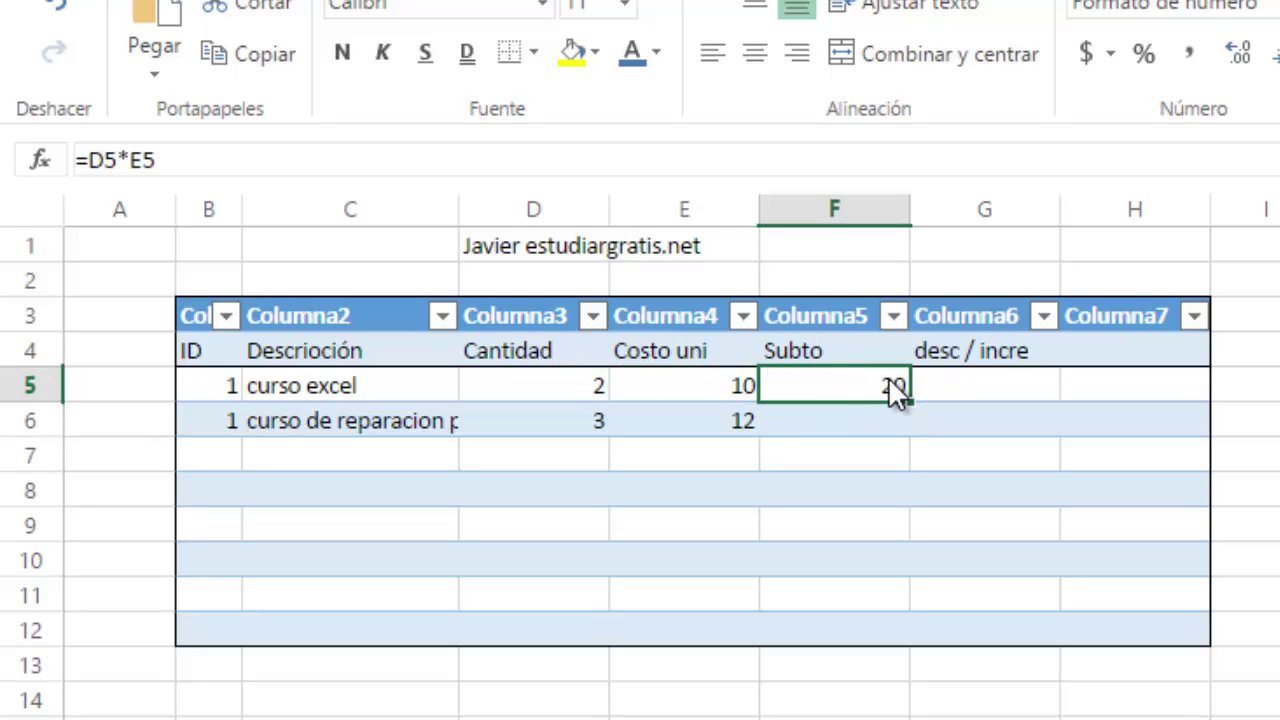
click(958, 388)
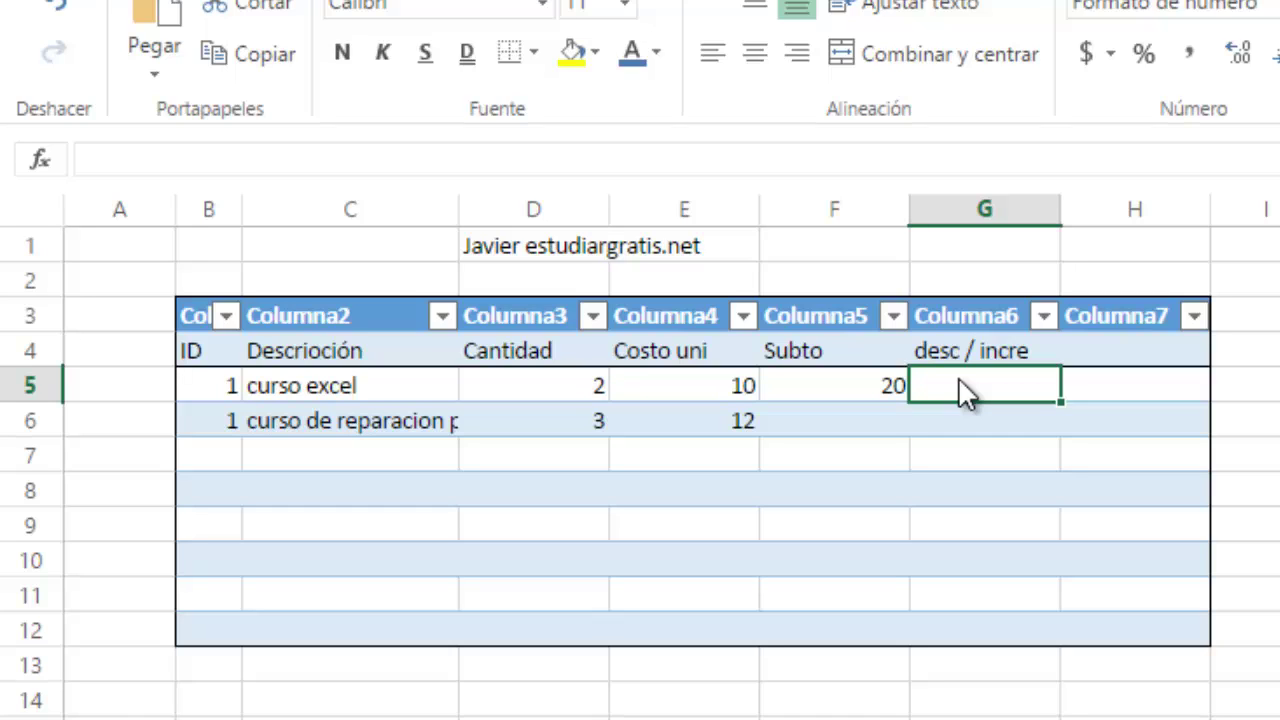
Put -10% in G5 and the formula =G5*F5 in H5, giving -2
text(10)
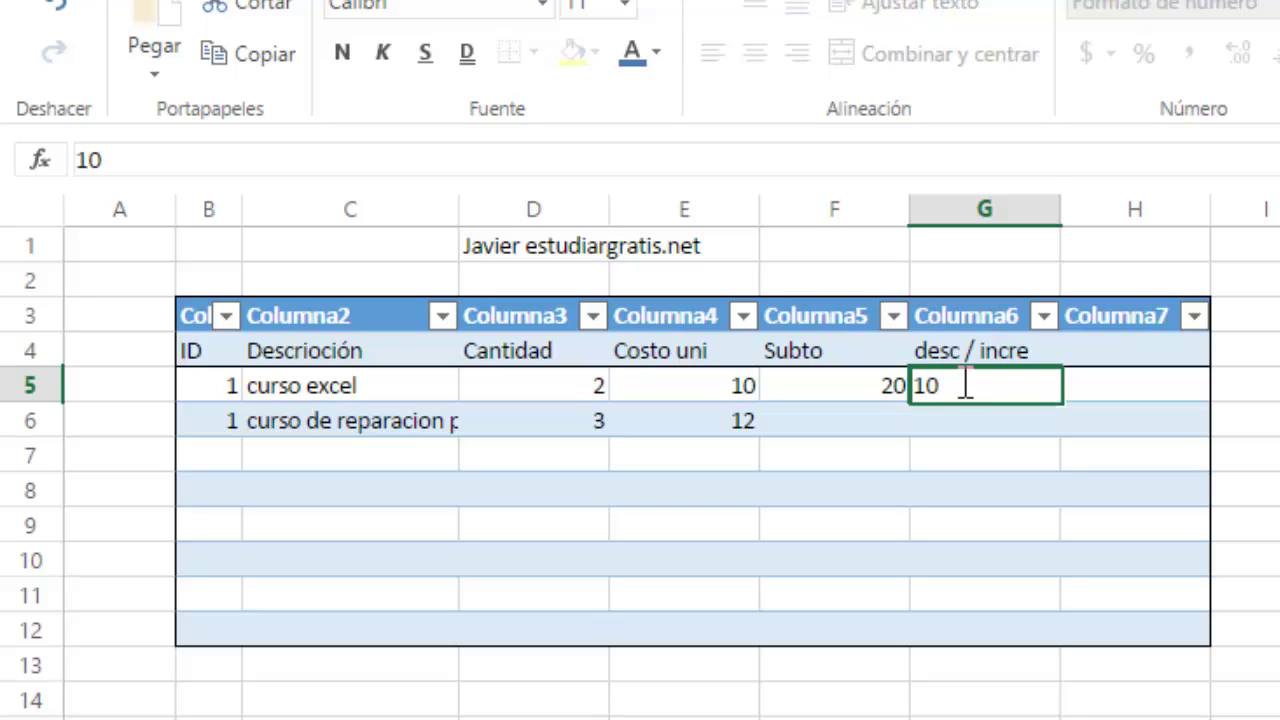
click(1180, 395)
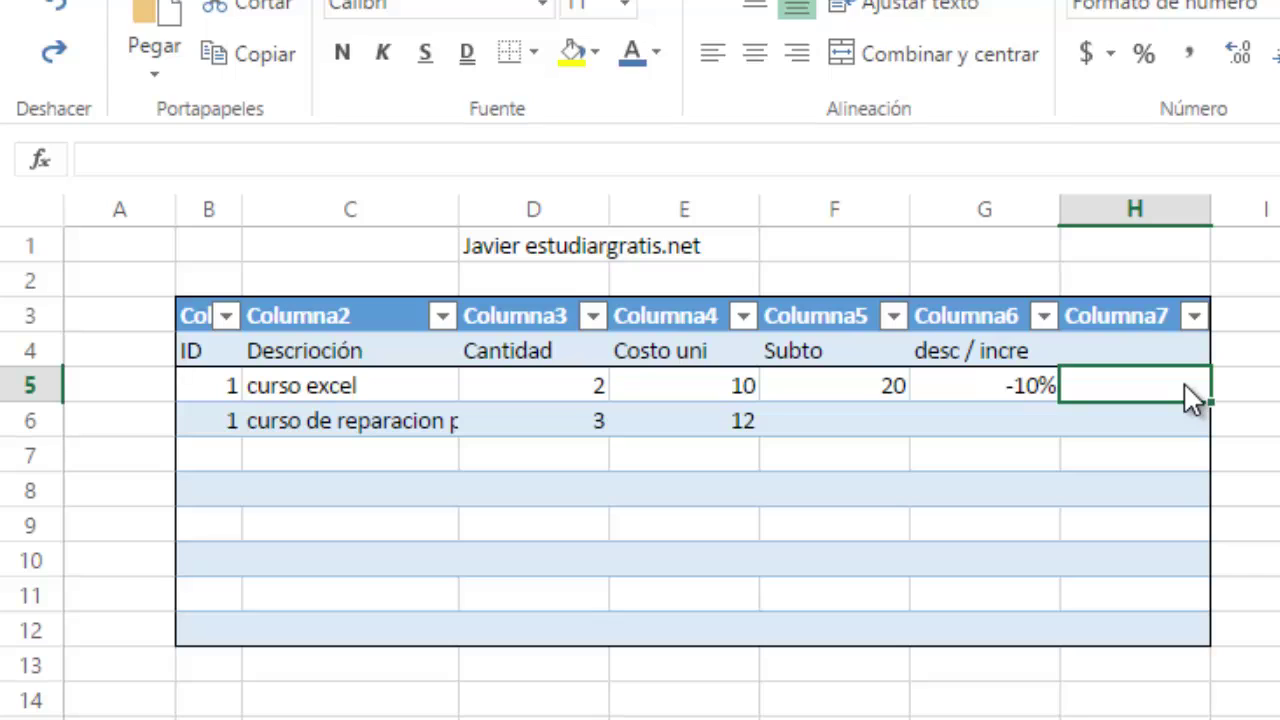
text(=)
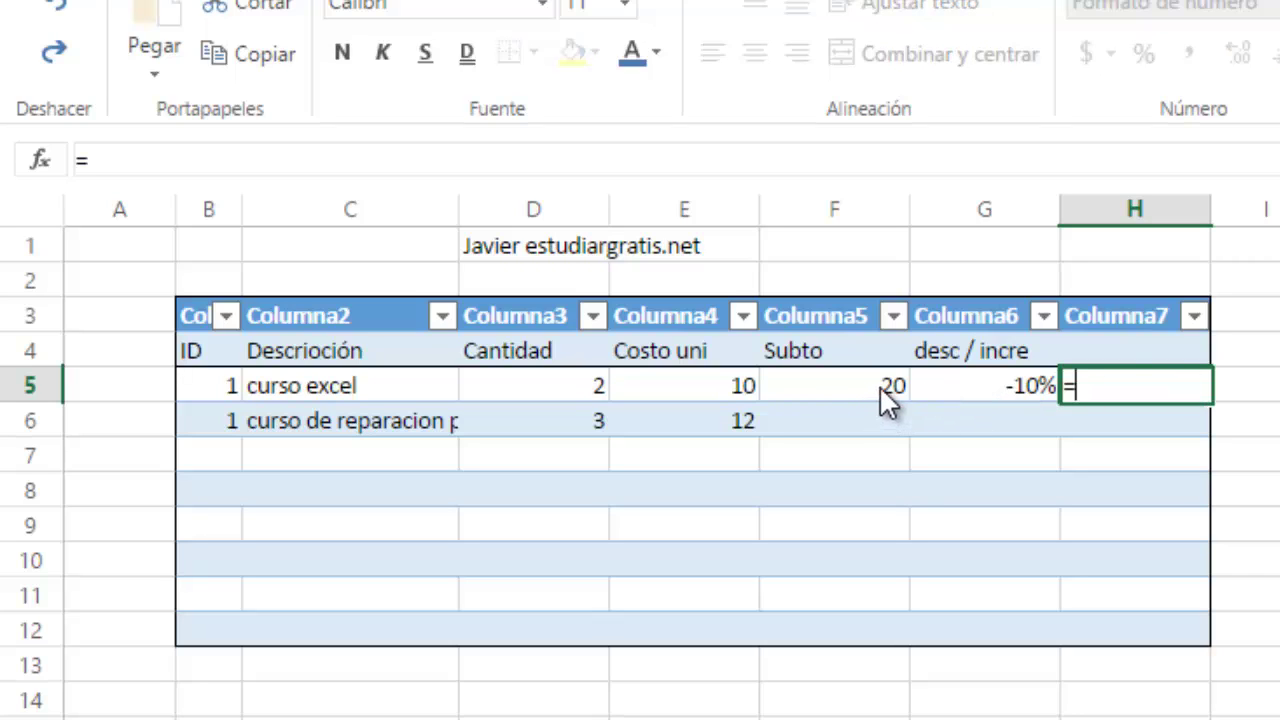
click(985, 398)
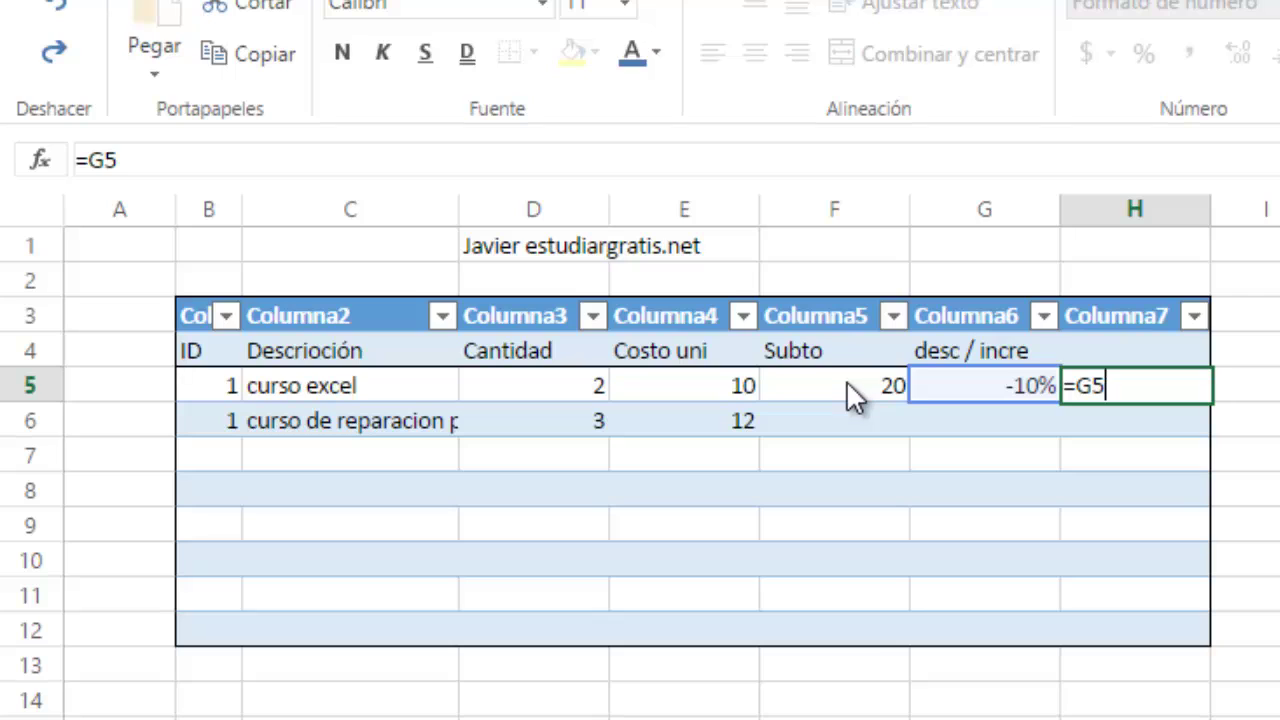
click(847, 382)
click(997, 385)
text(*)
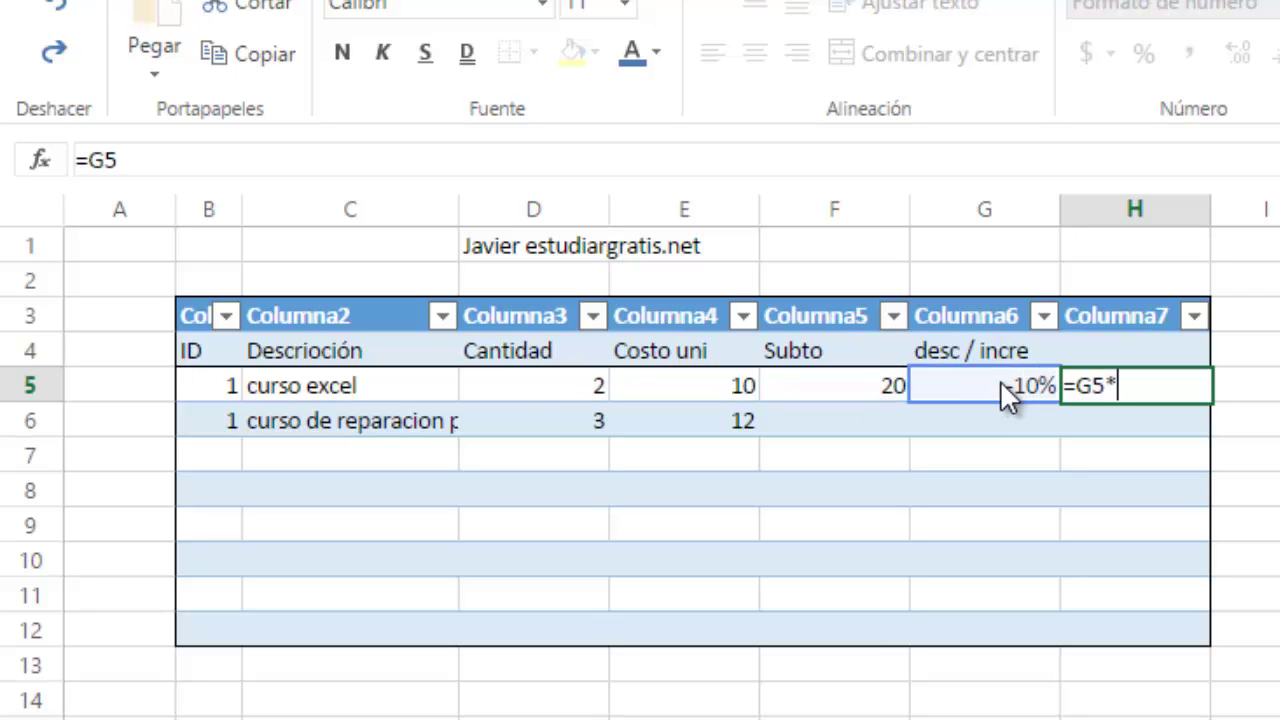
click(872, 401)
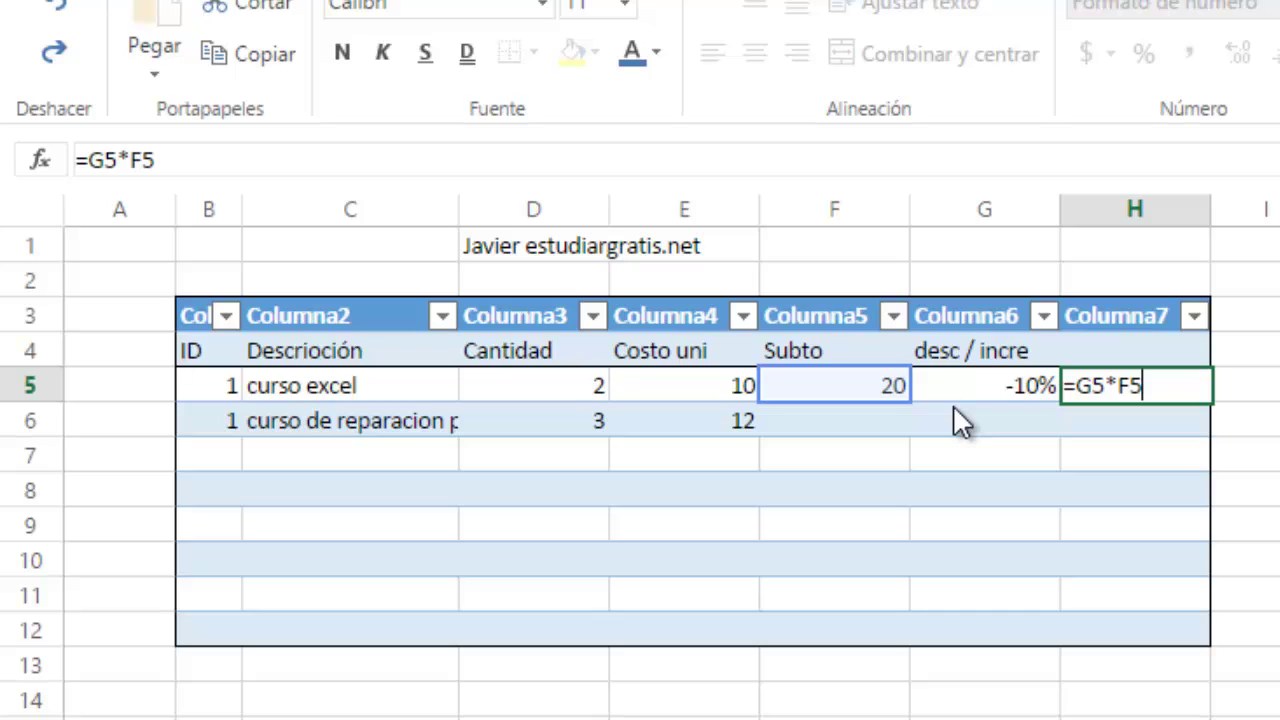
key(Return)
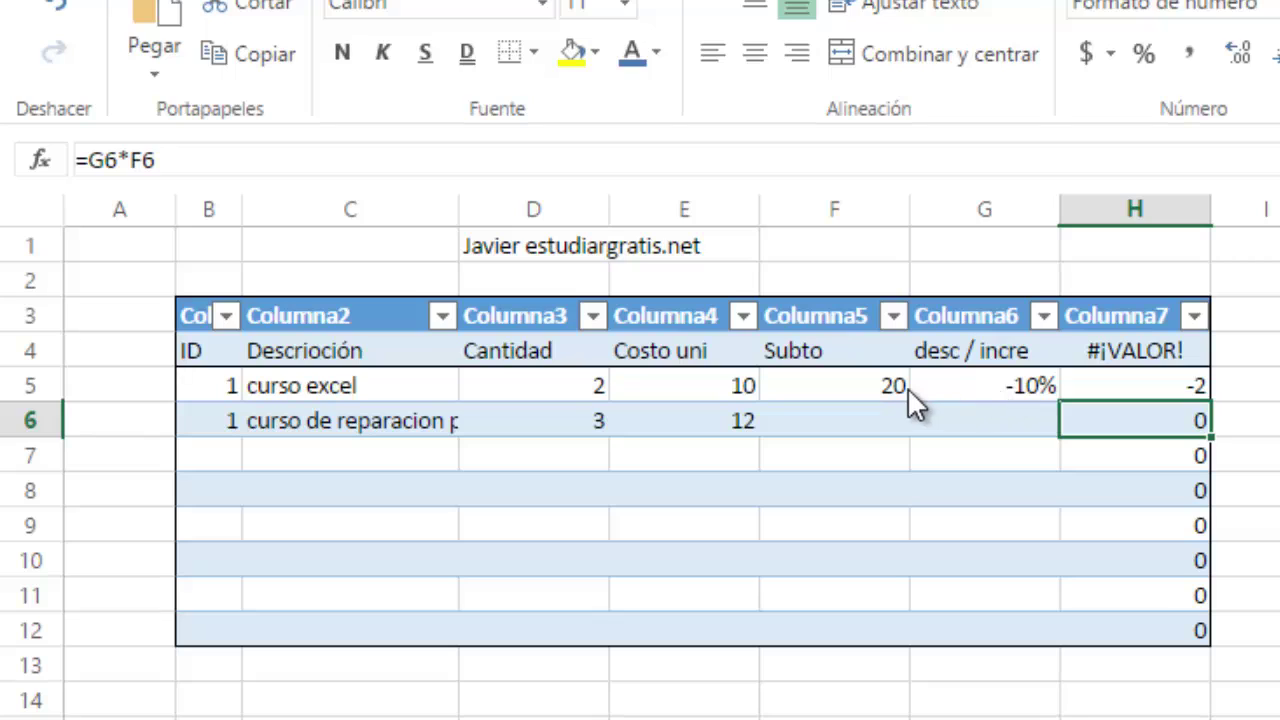
Extend the H5 formula to =G5*F5+F5 so it shows 18
click(1122, 387)
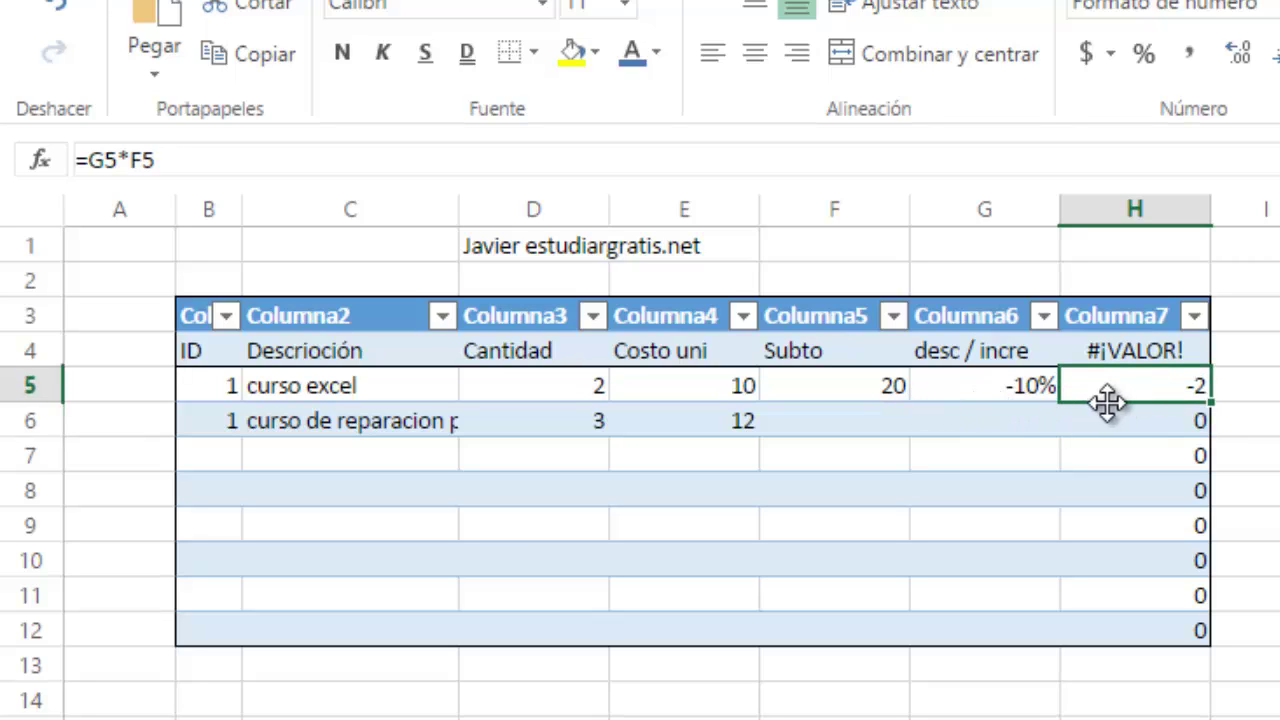
click(1054, 163)
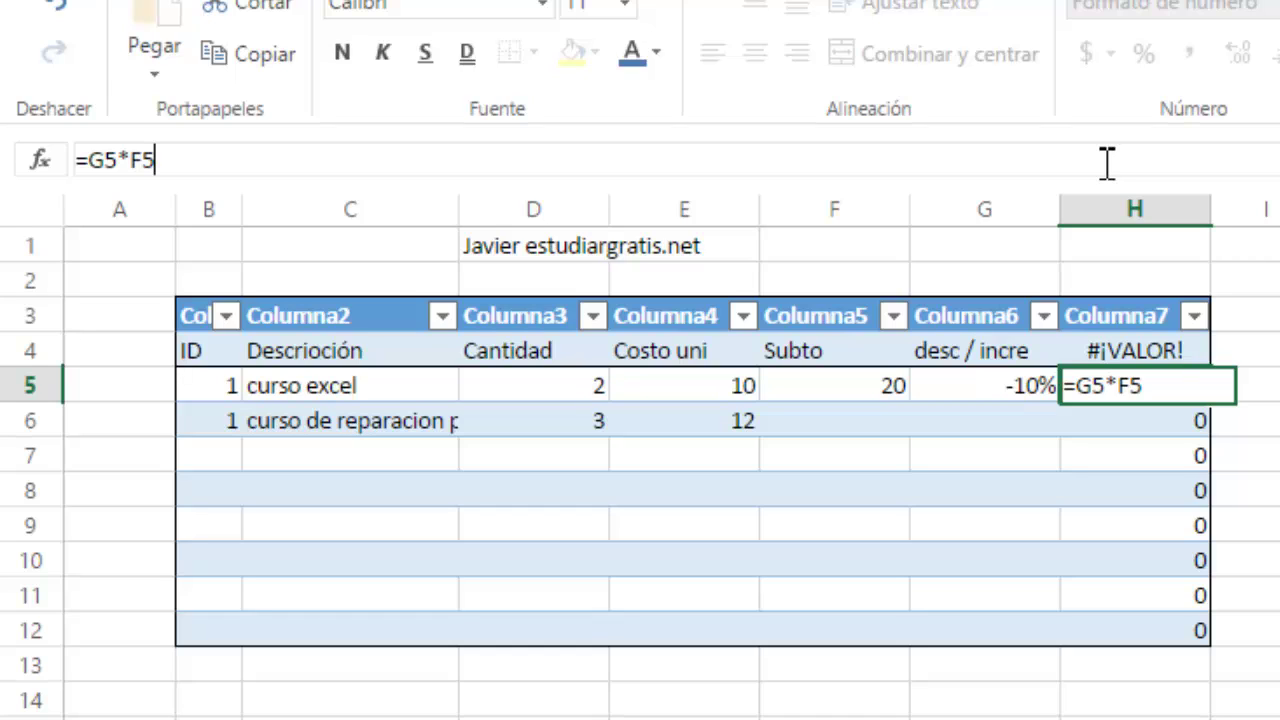
text(+)
click(856, 382)
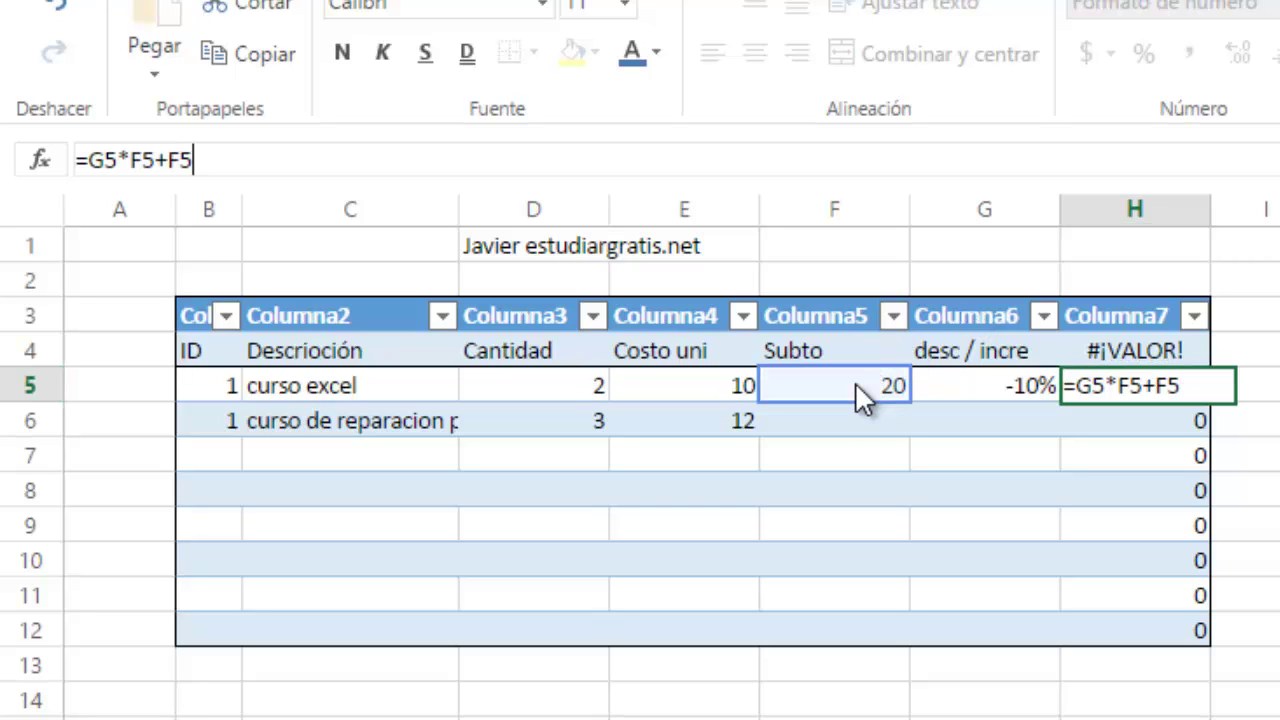
key(Return)
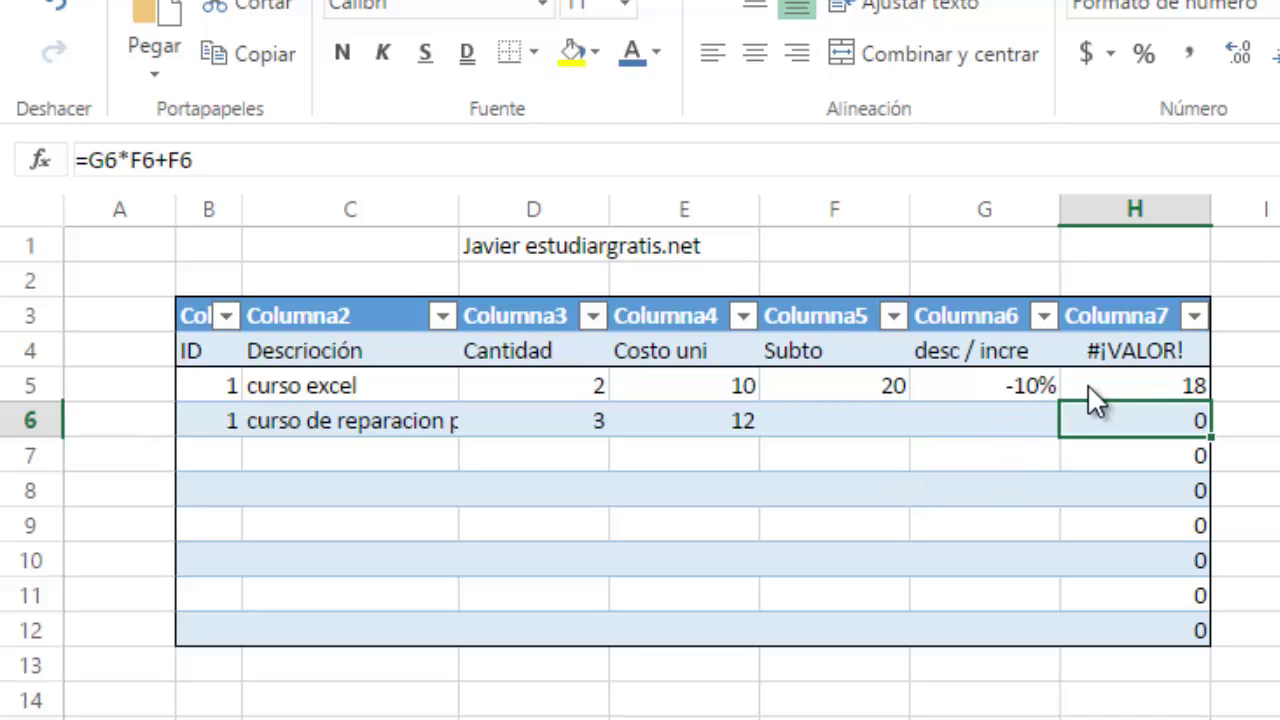
click(1126, 352)
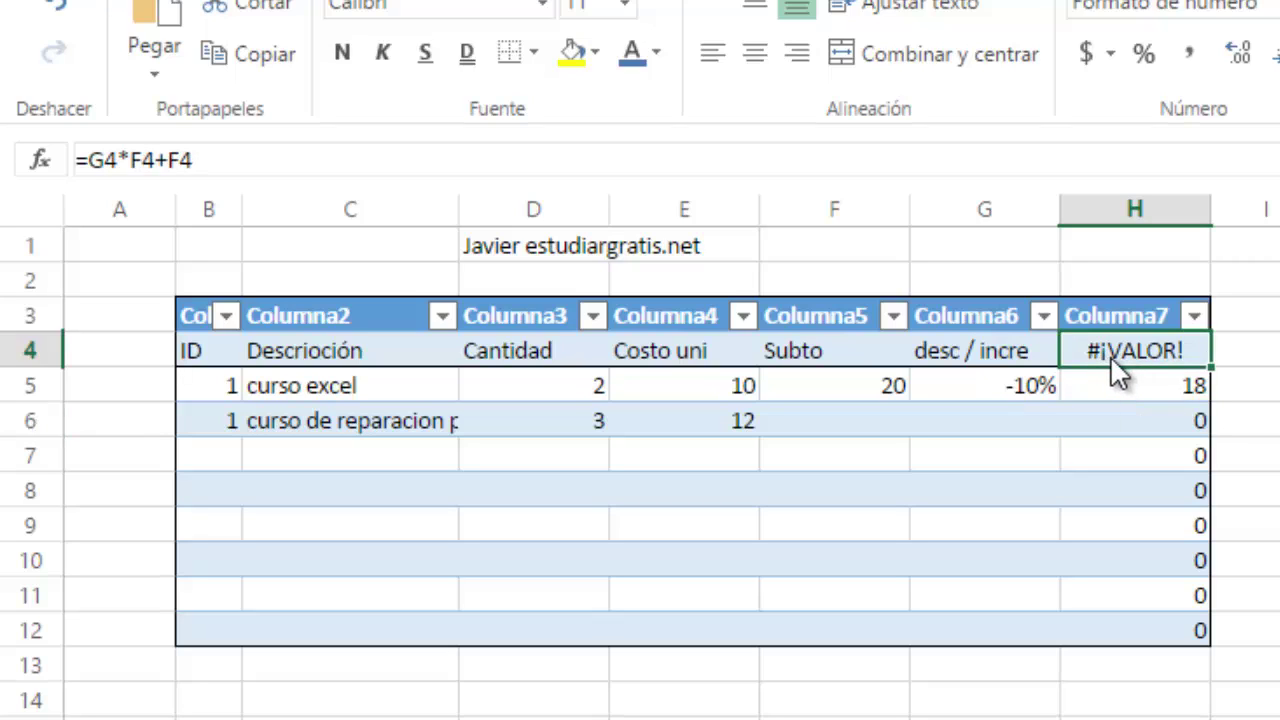
Clear the #¡VALOR! error in H4 and enter the header 'total'
key(BackSpace)
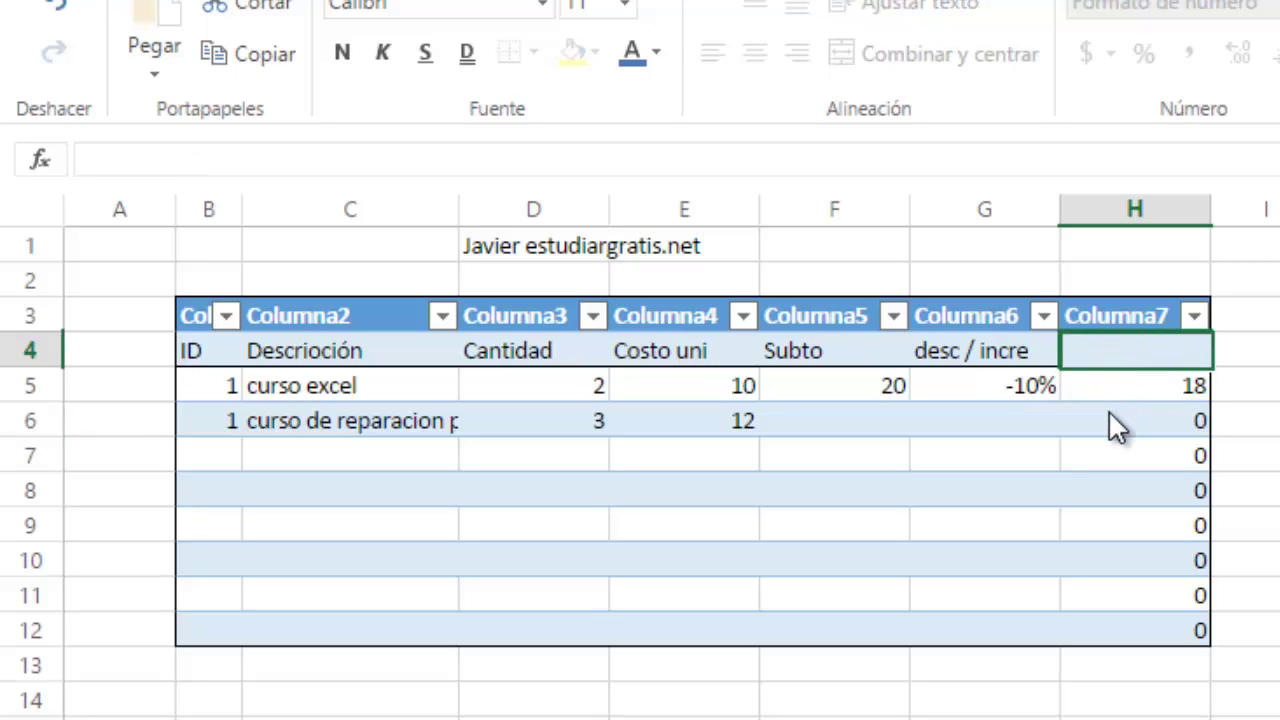
click(1112, 426)
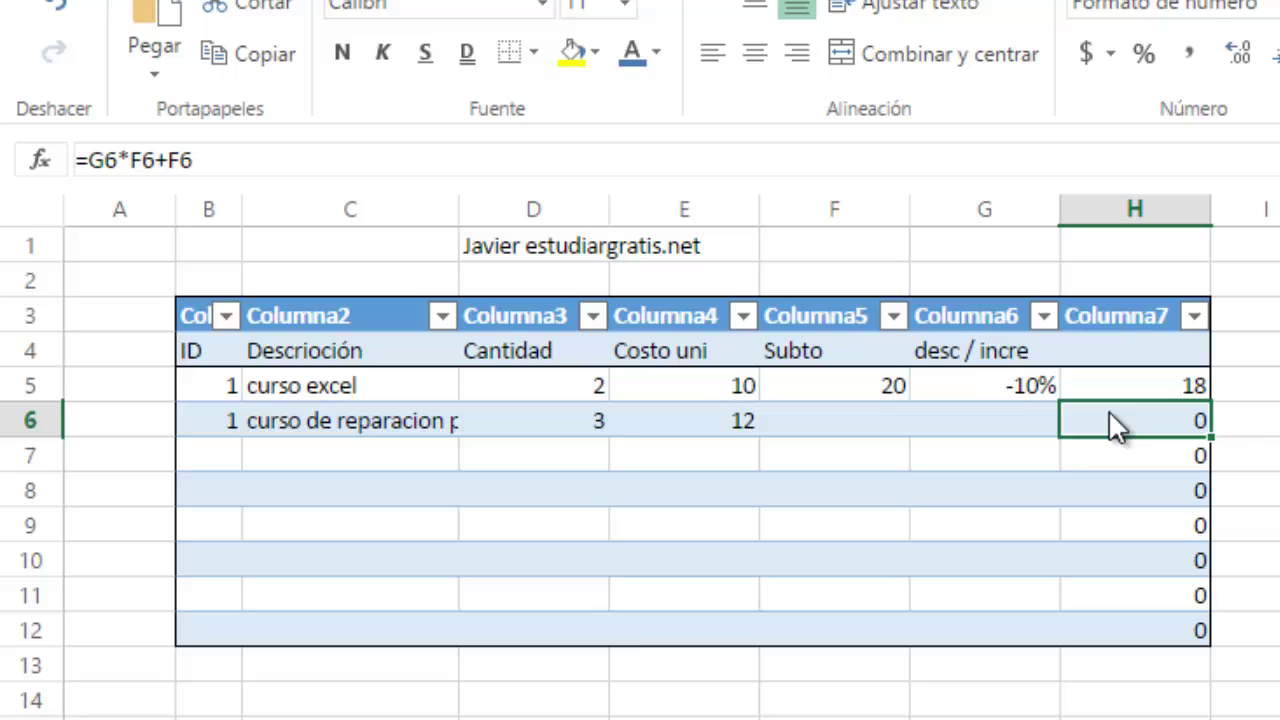
click(1139, 351)
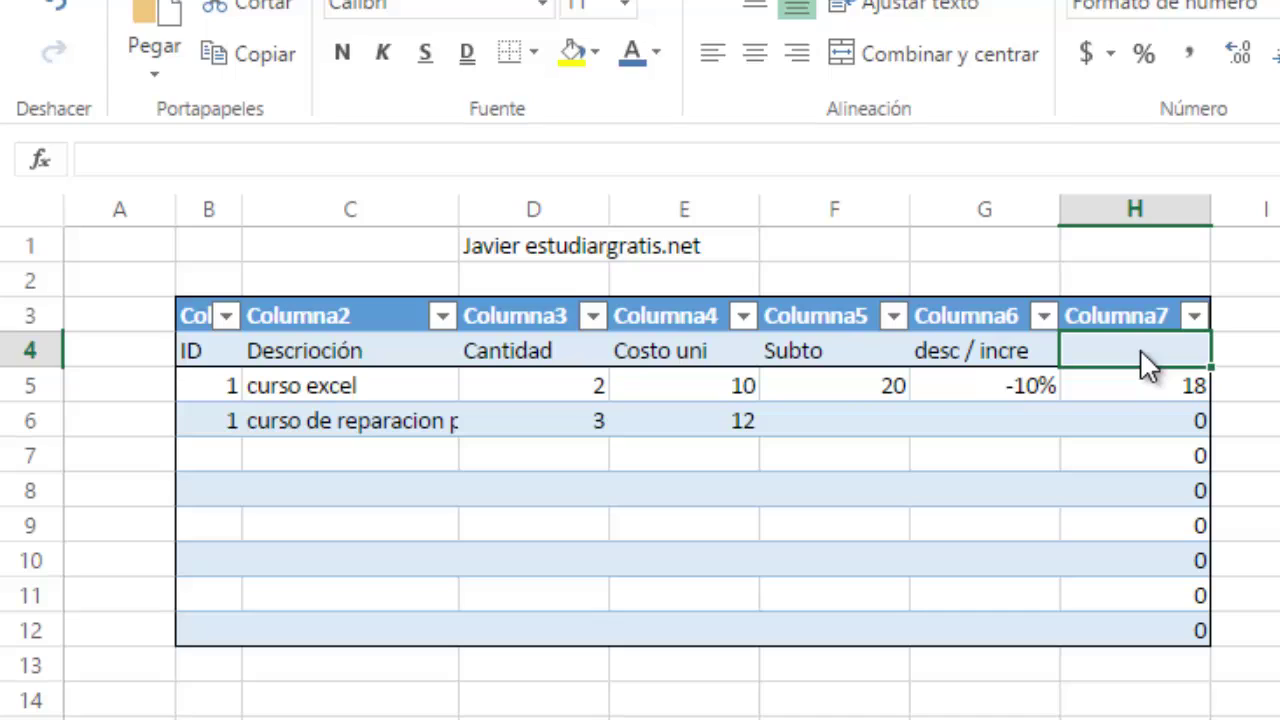
text(su)
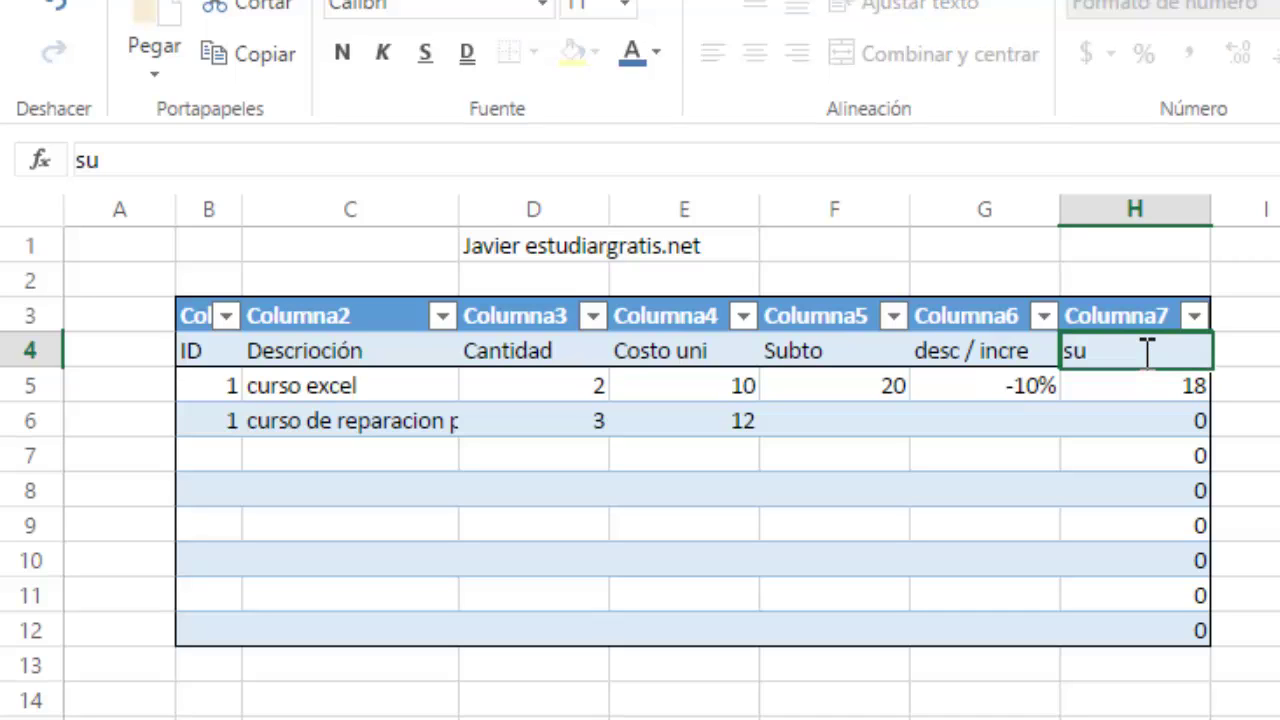
key(BackSpace)
key(BackSpace)
text(to)
text(tal)
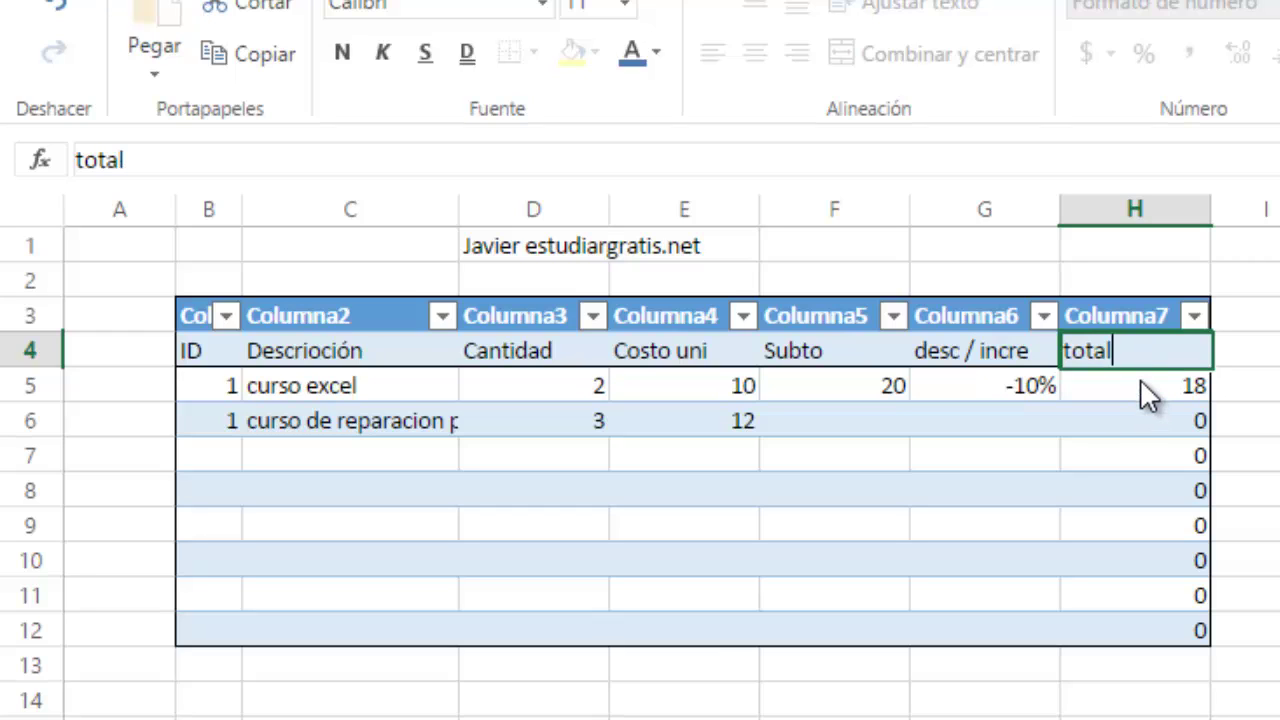
click(1145, 393)
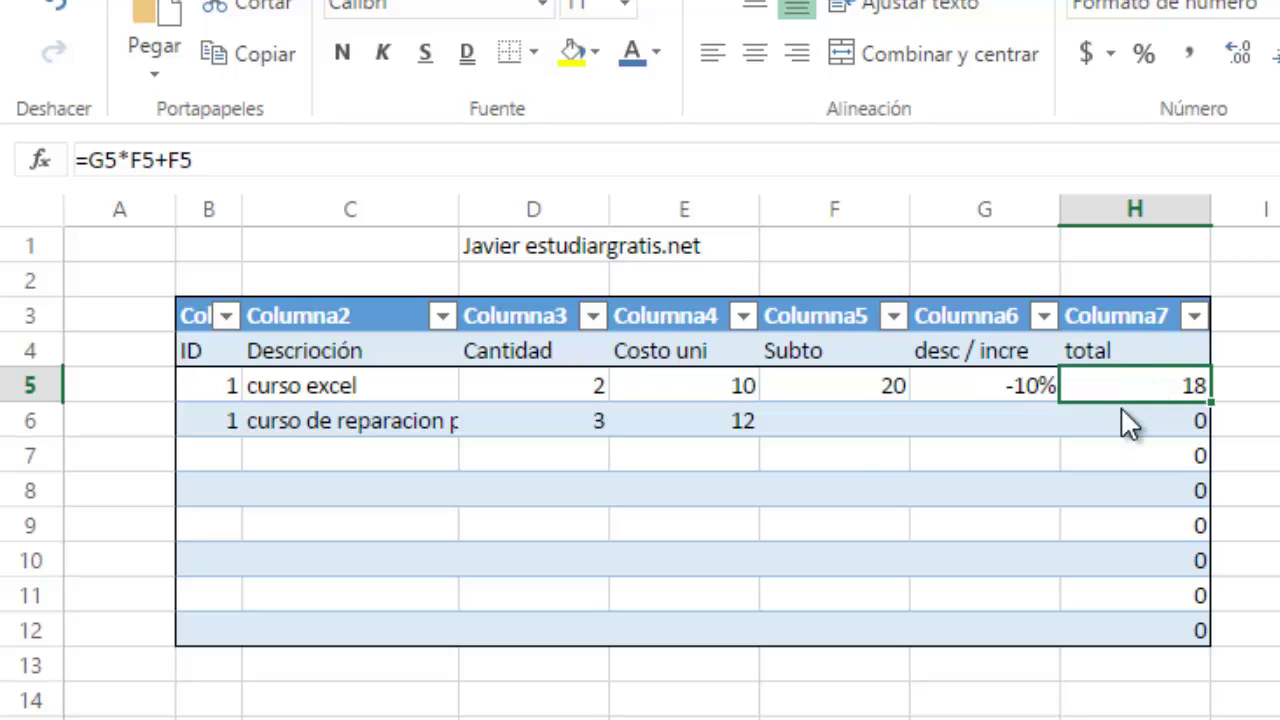
Replace the H4 header 'total' with 'precio final'
click(1157, 352)
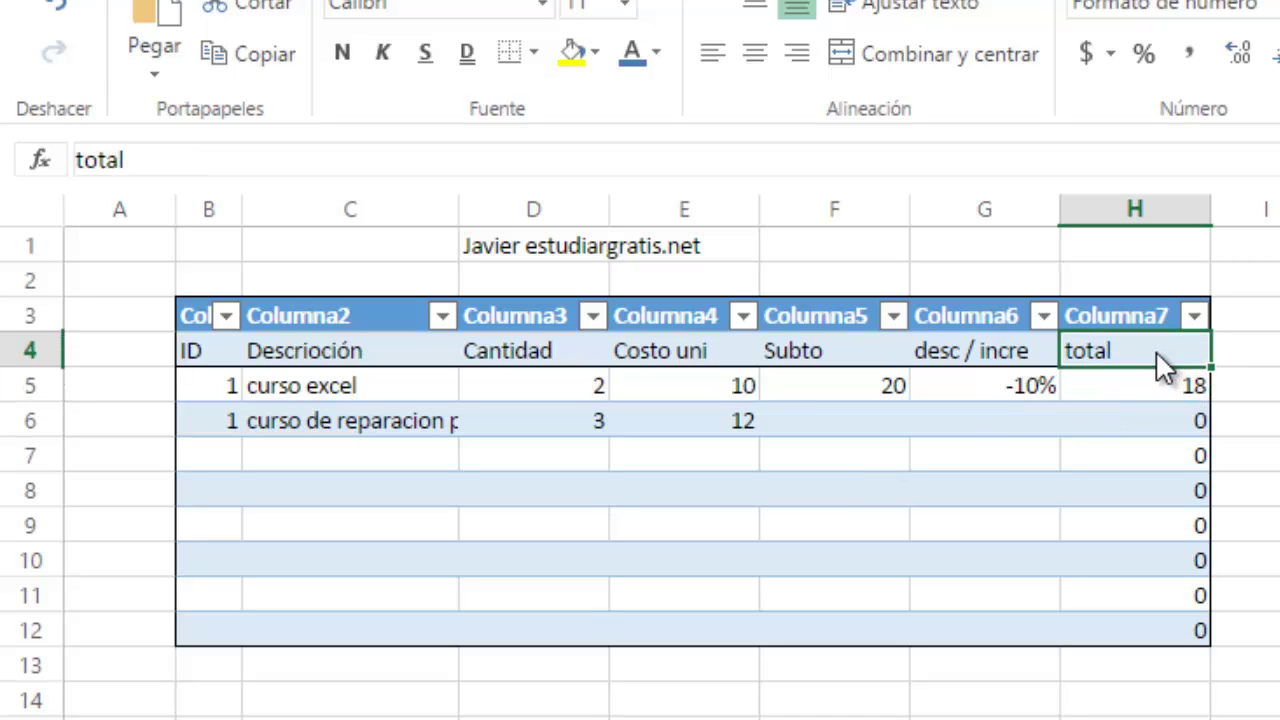
drag(643, 157, 58, 158)
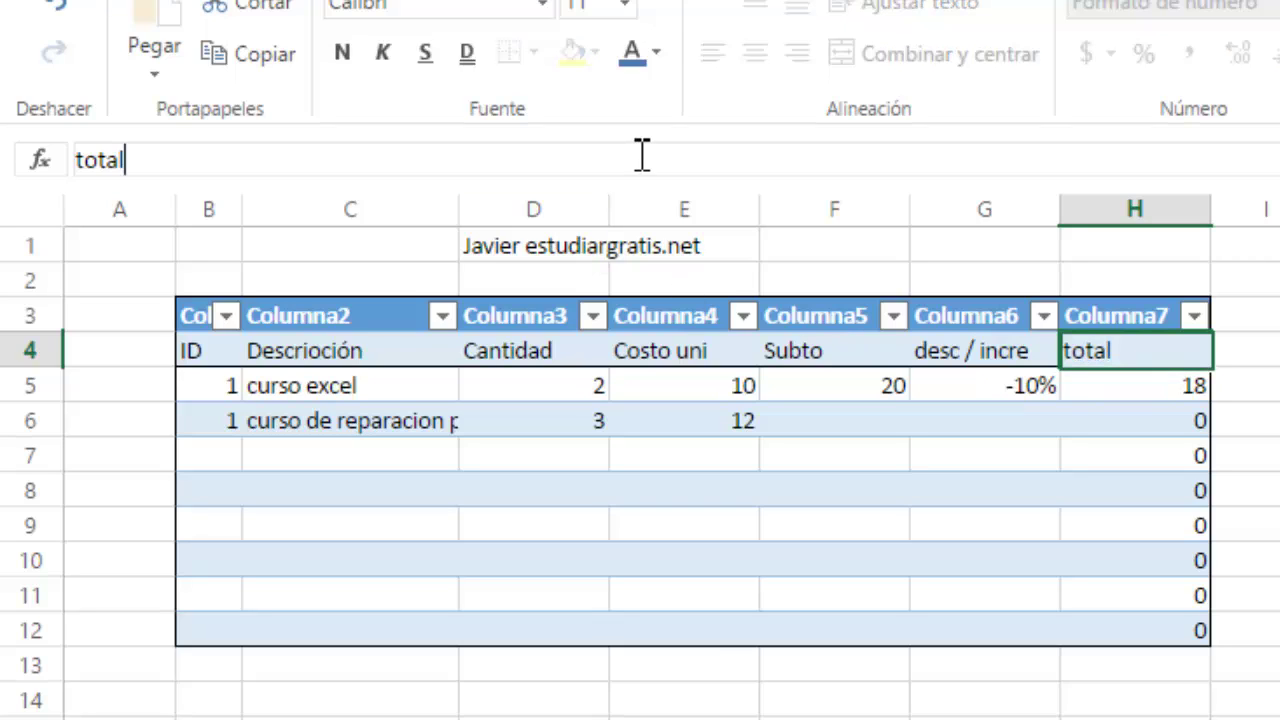
text(pre)
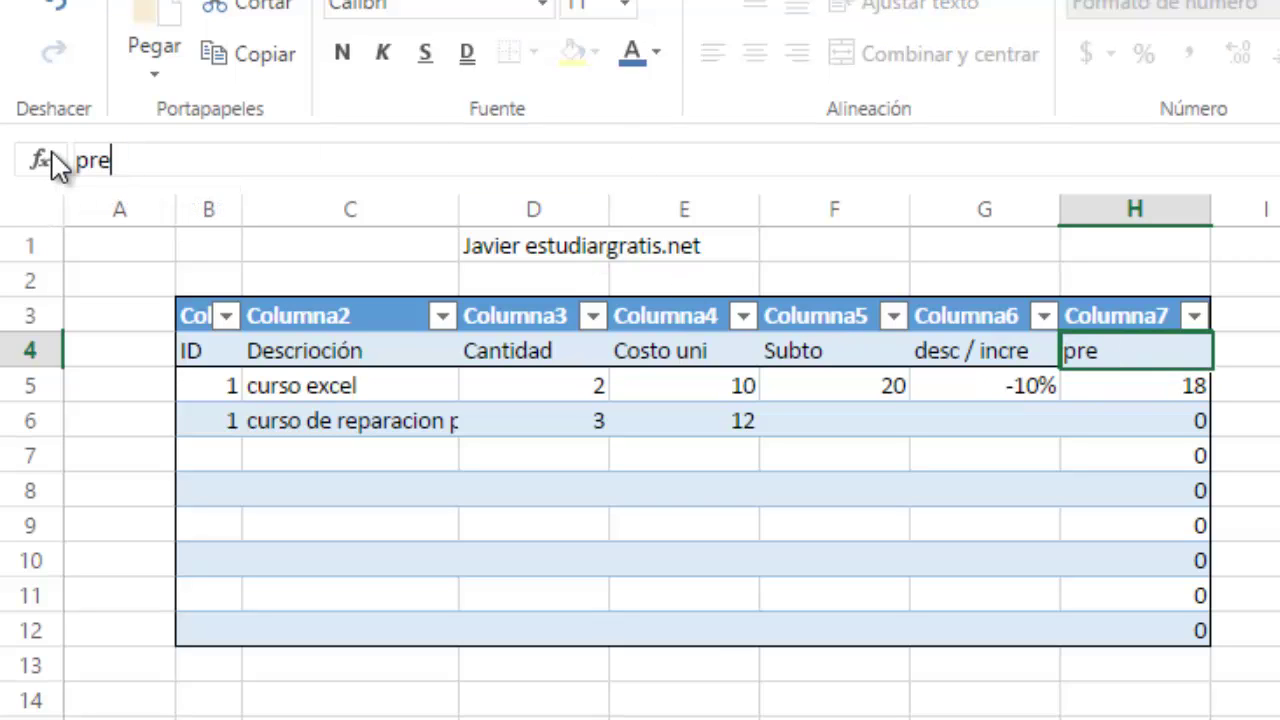
text(cio fina)
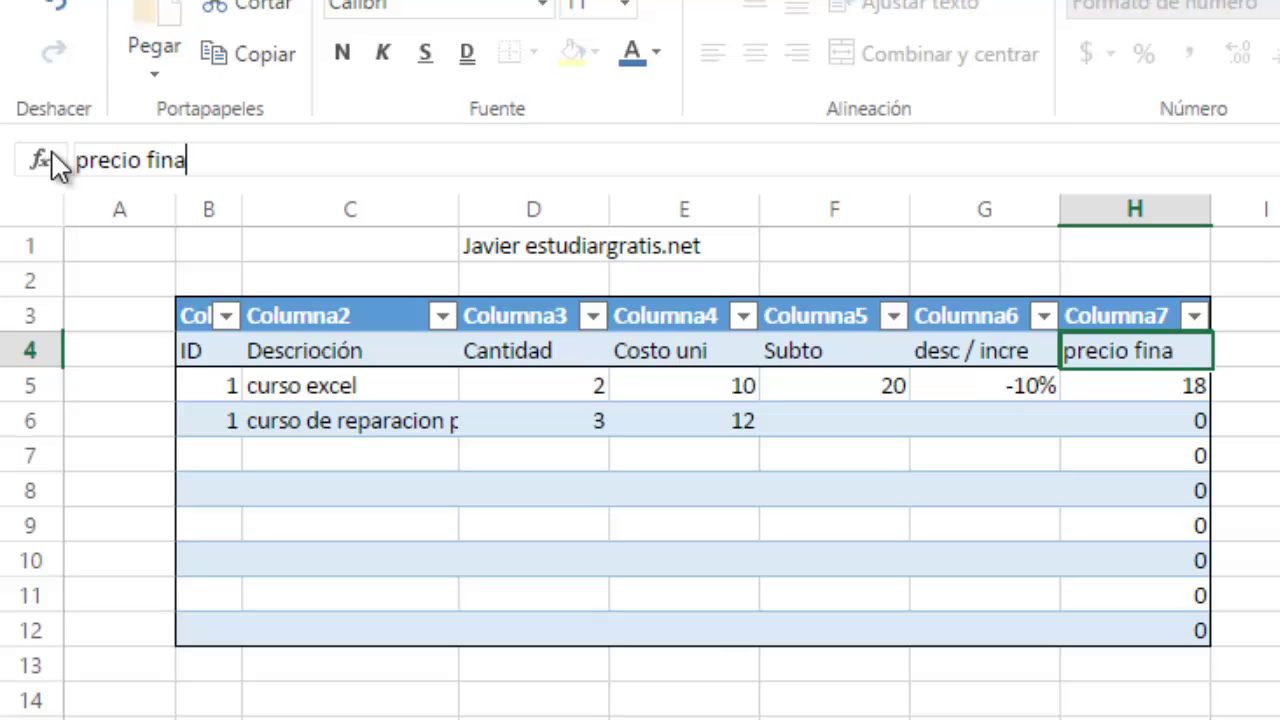
text(l)
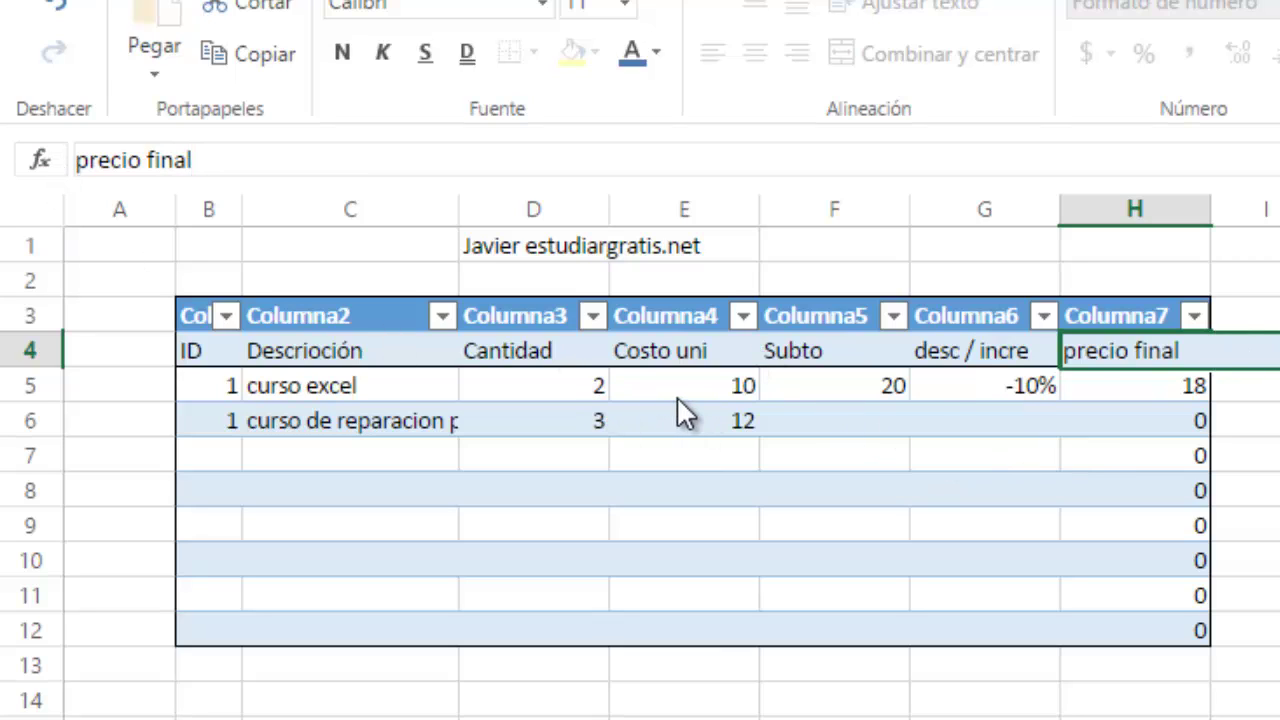
click(1240, 420)
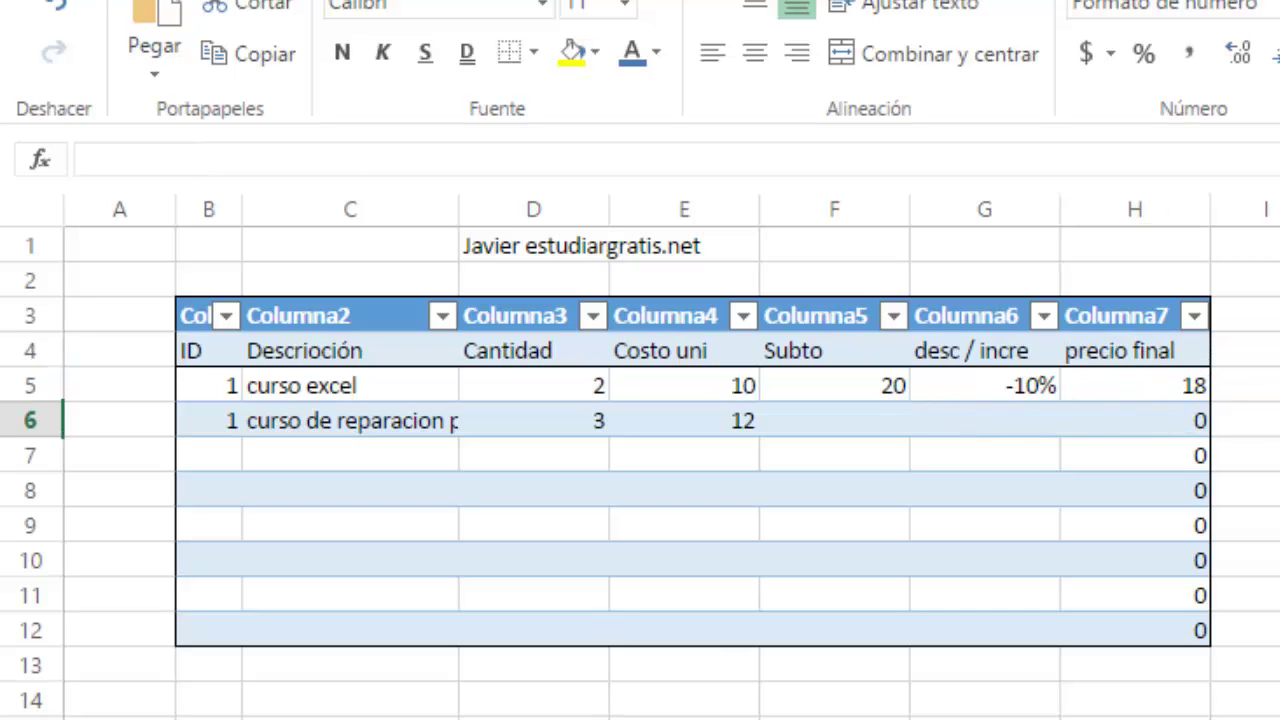
click(1173, 398)
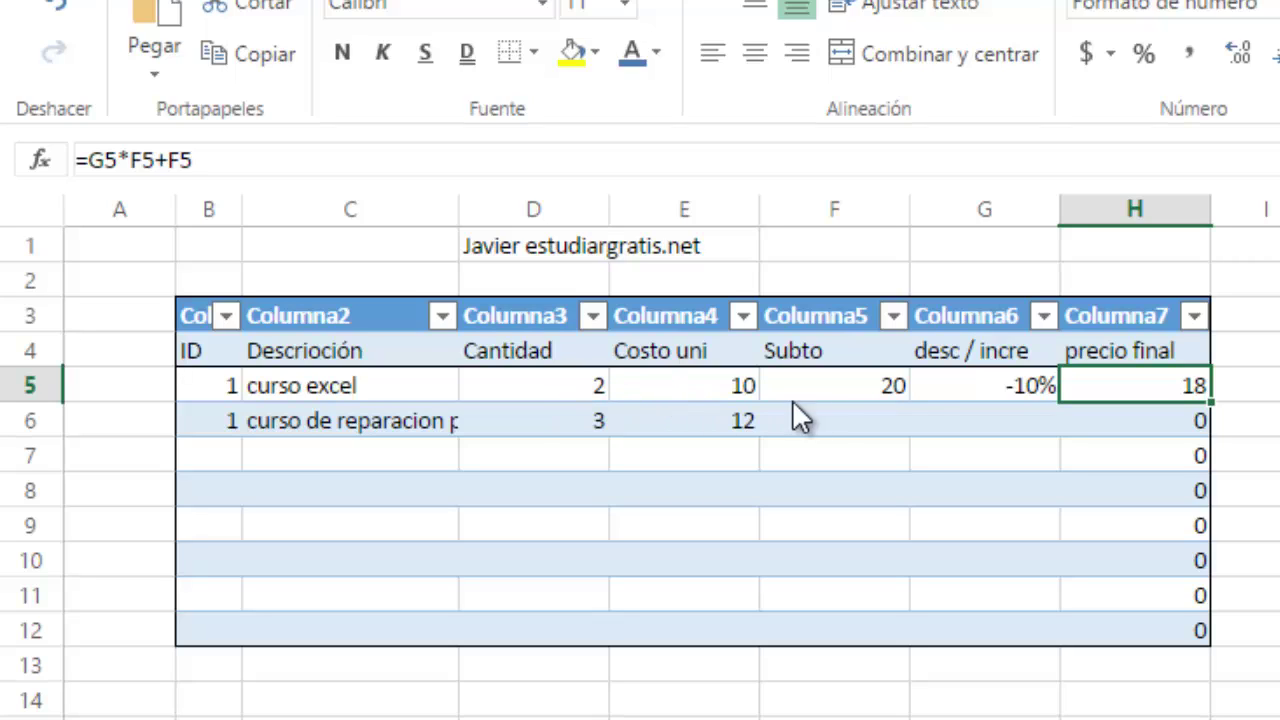
Delete the formula showing 0 from H6 for curso de reparacion pc
click(1026, 410)
click(1172, 415)
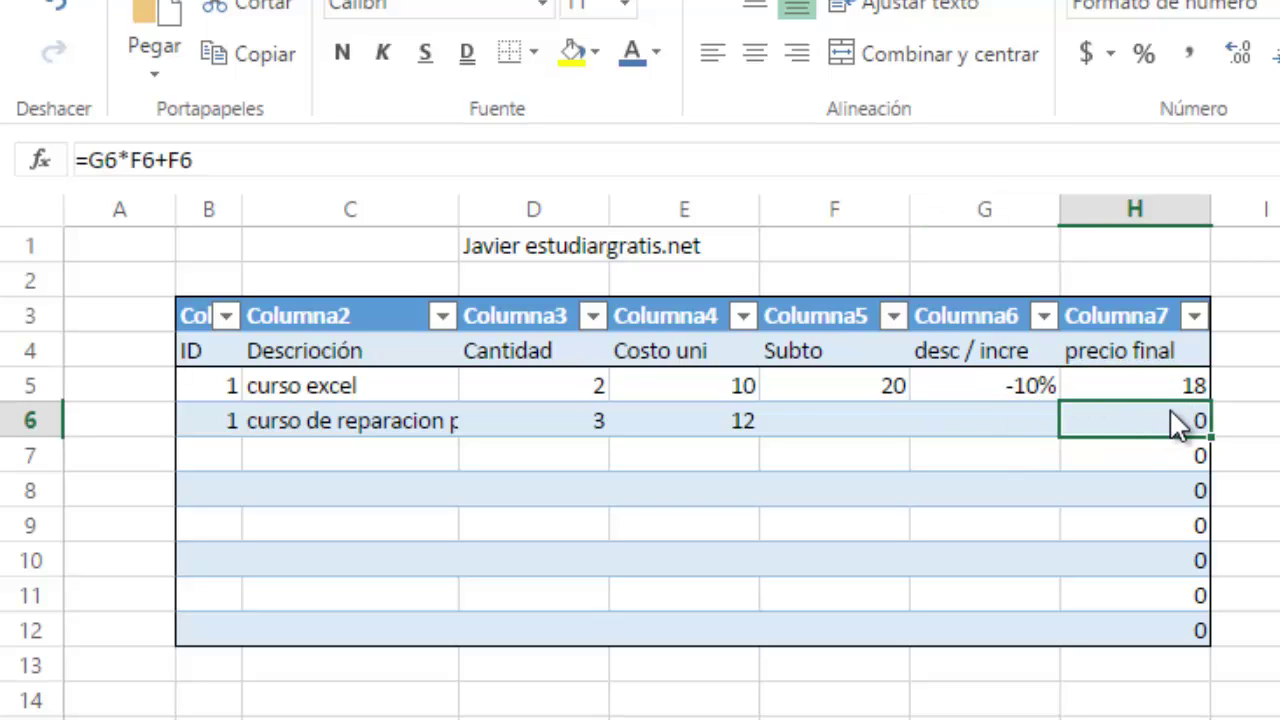
click(888, 428)
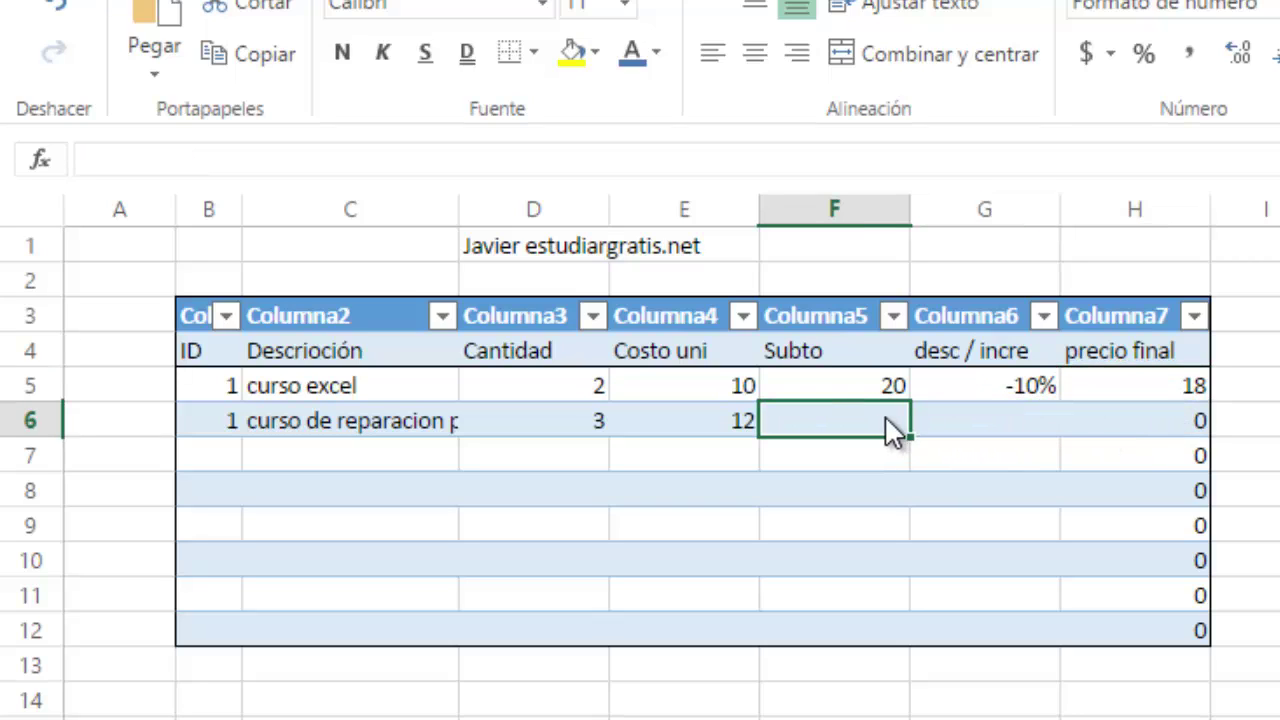
click(1160, 418)
key(BackSpace)
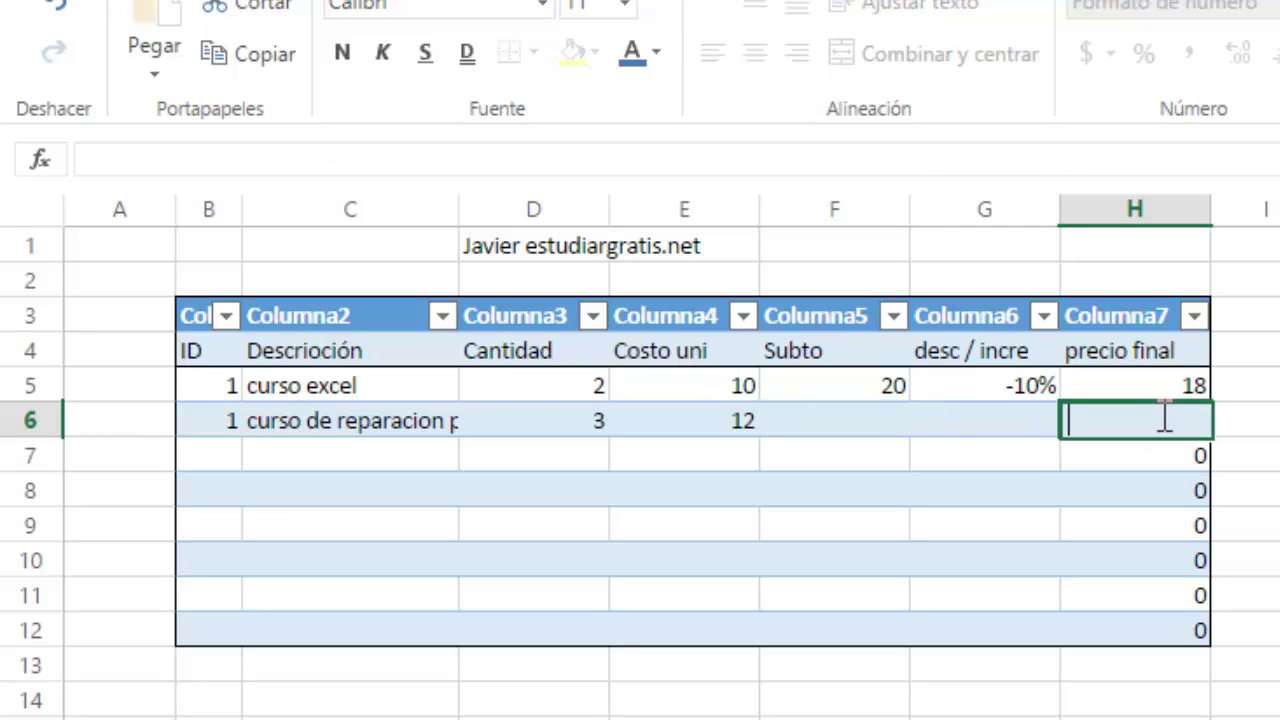
click(1009, 464)
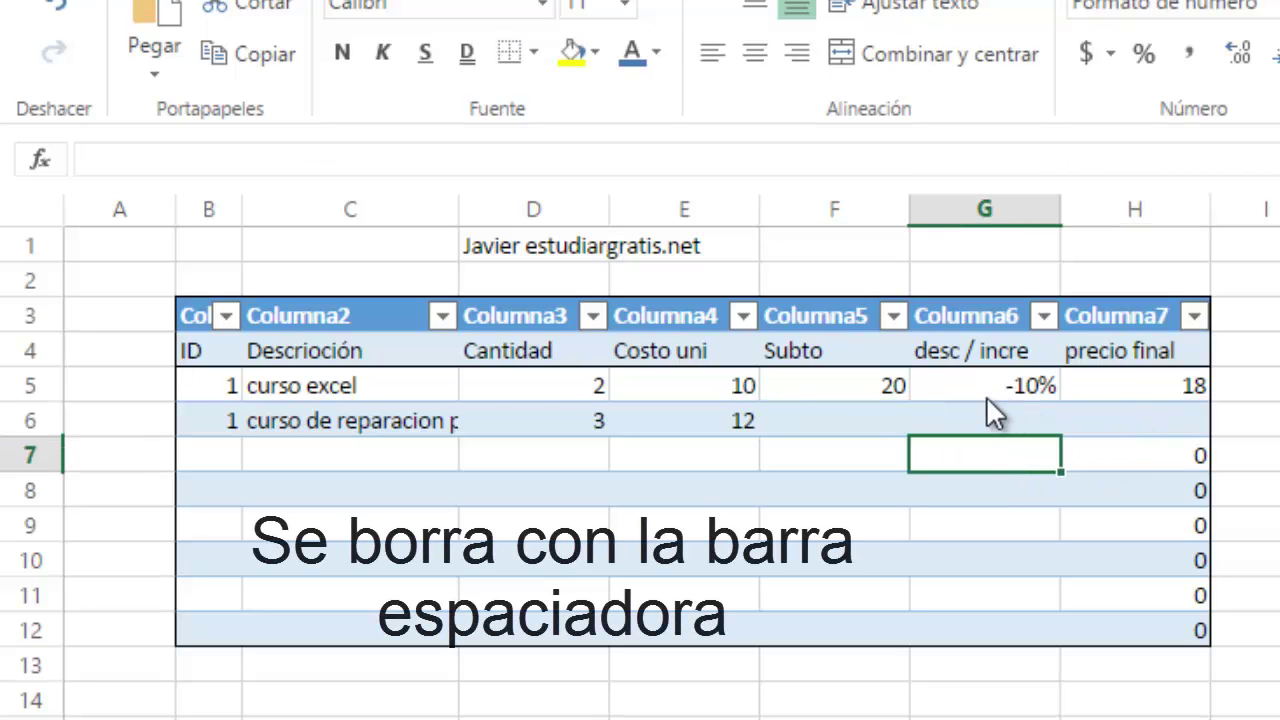
click(1118, 428)
click(1030, 438)
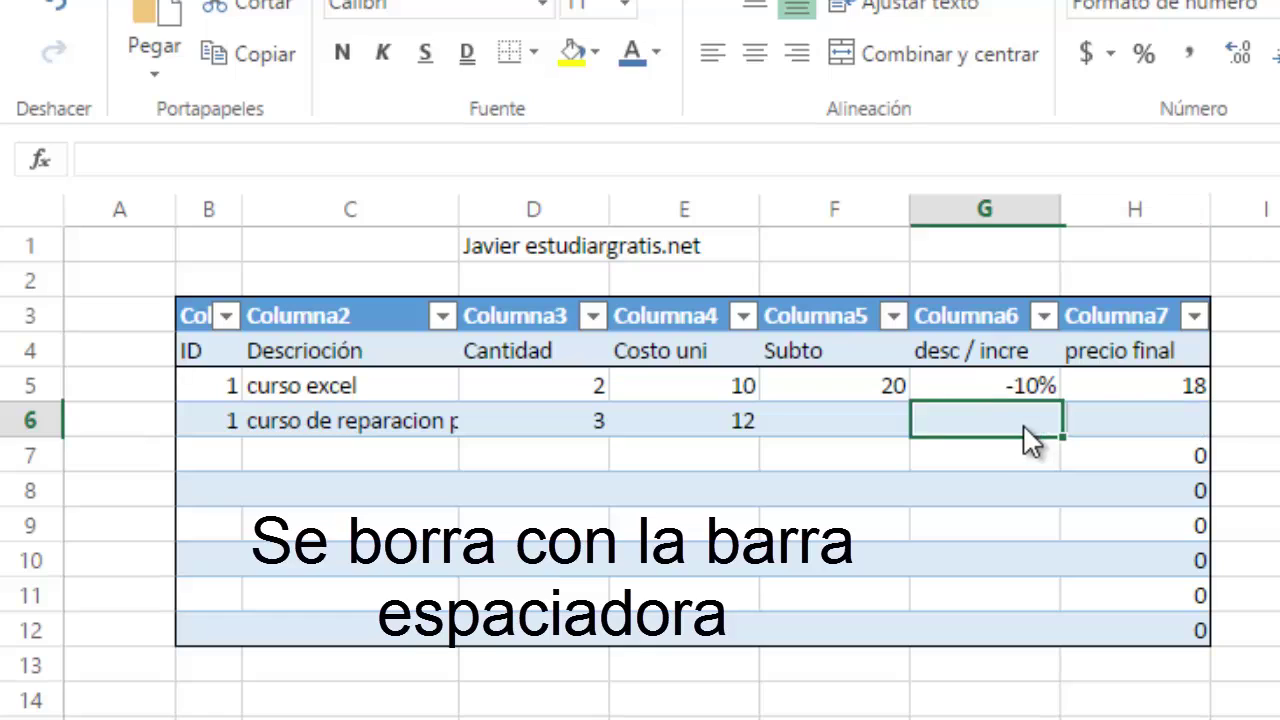
click(868, 422)
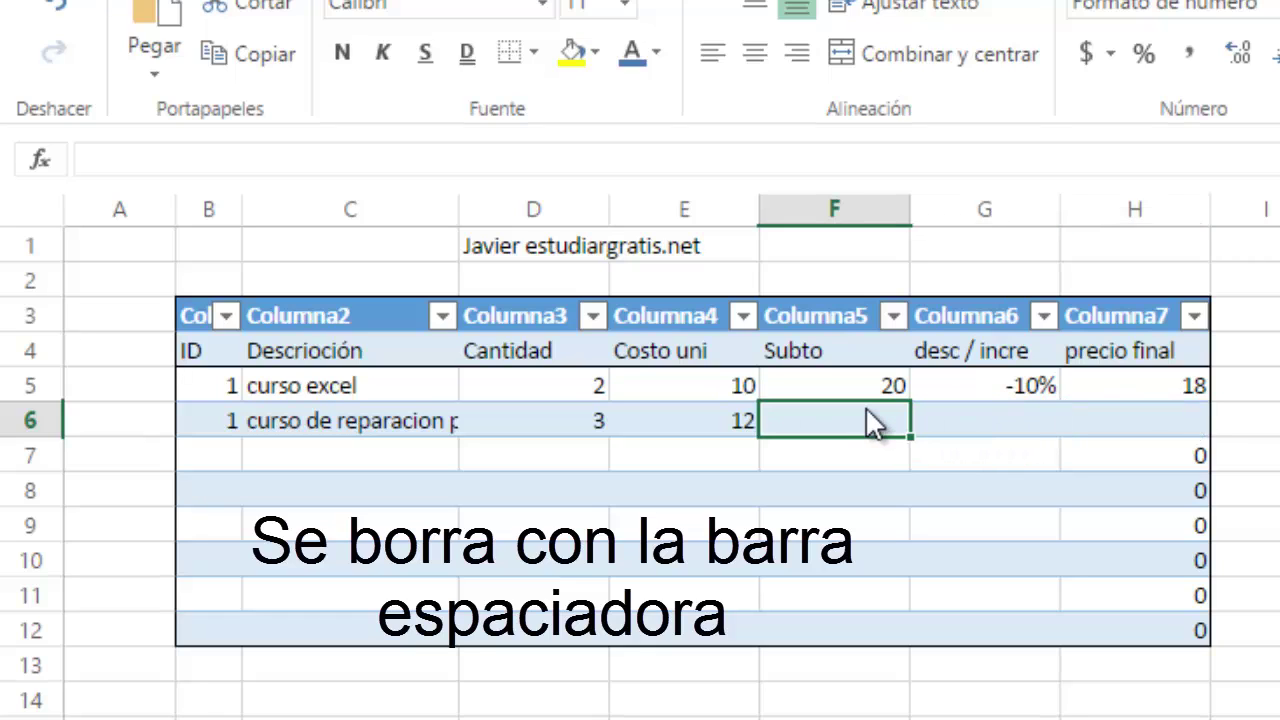
Enter a subtotal of 20 in F6 and a 10% increase in G6
text(2)
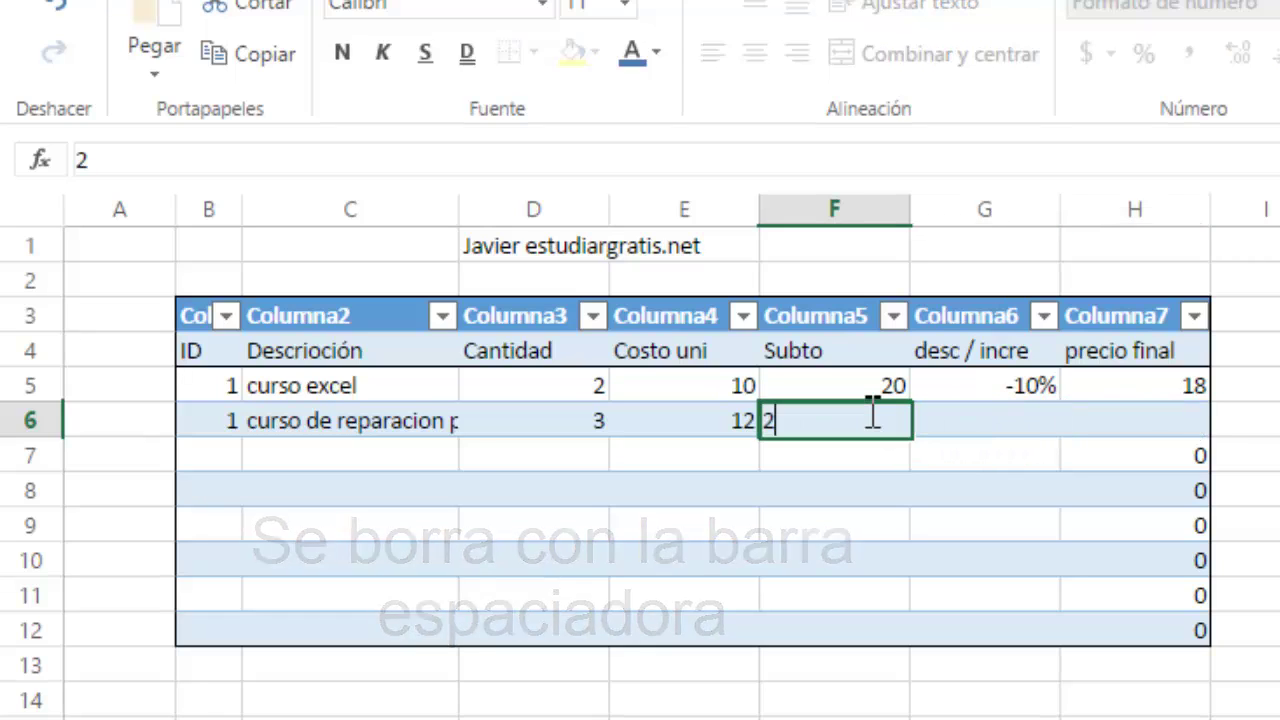
text(0)
click(968, 428)
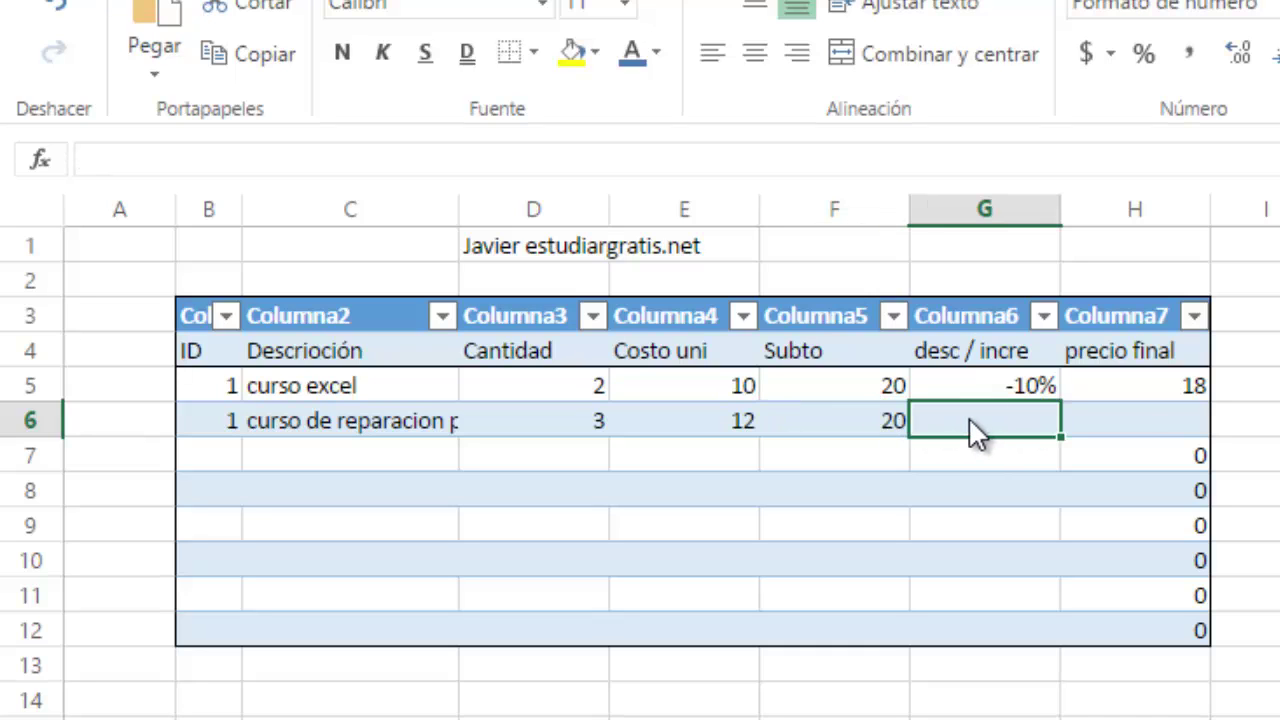
text(10)
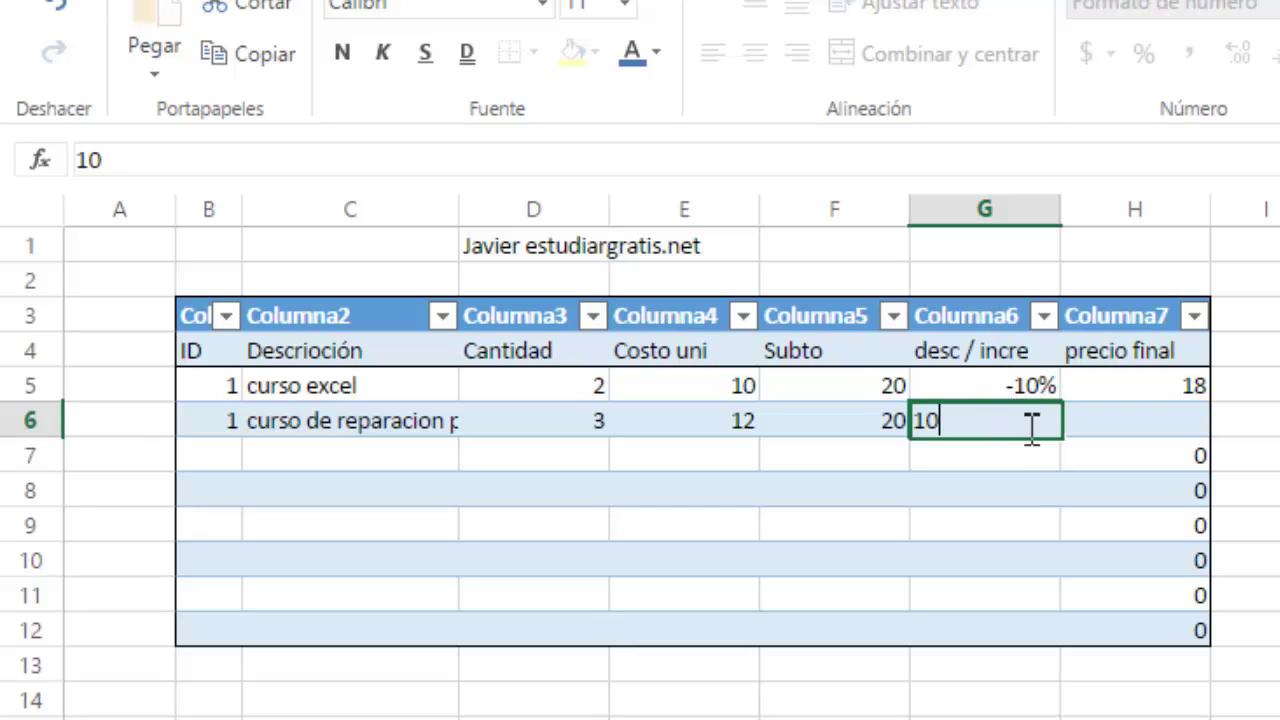
key(Return)
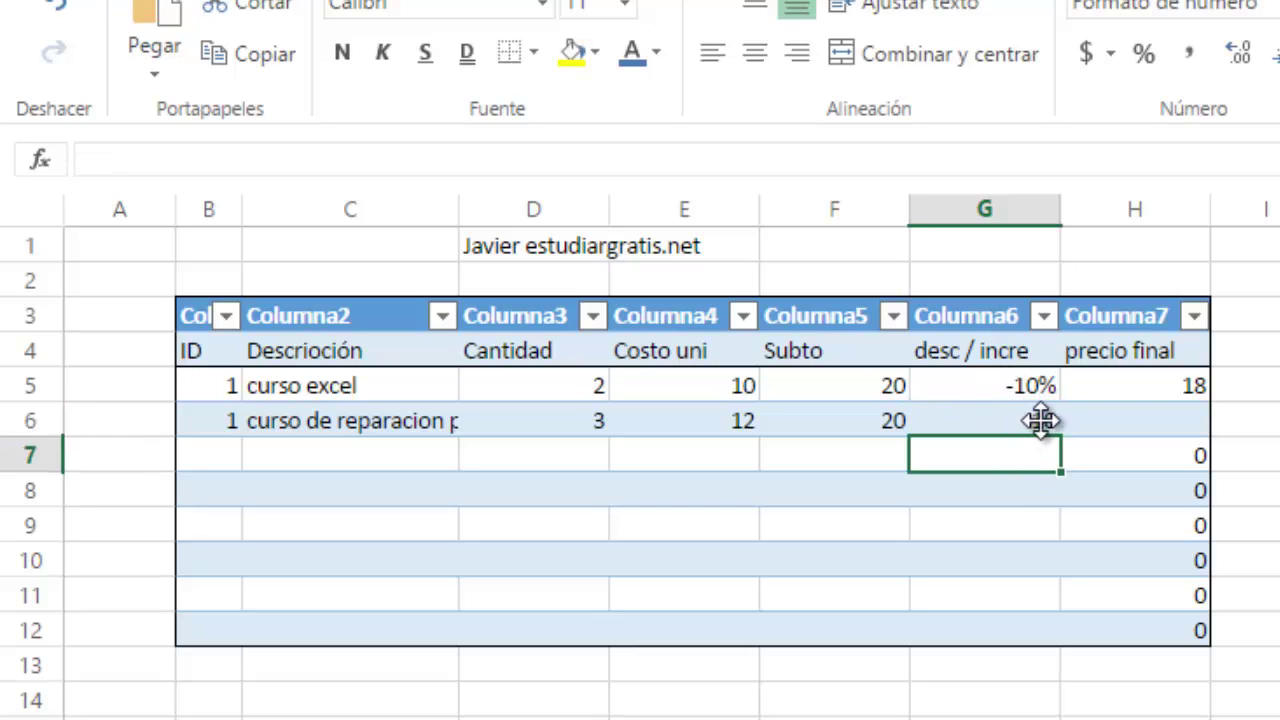
click(1056, 430)
text(10)
click(1142, 420)
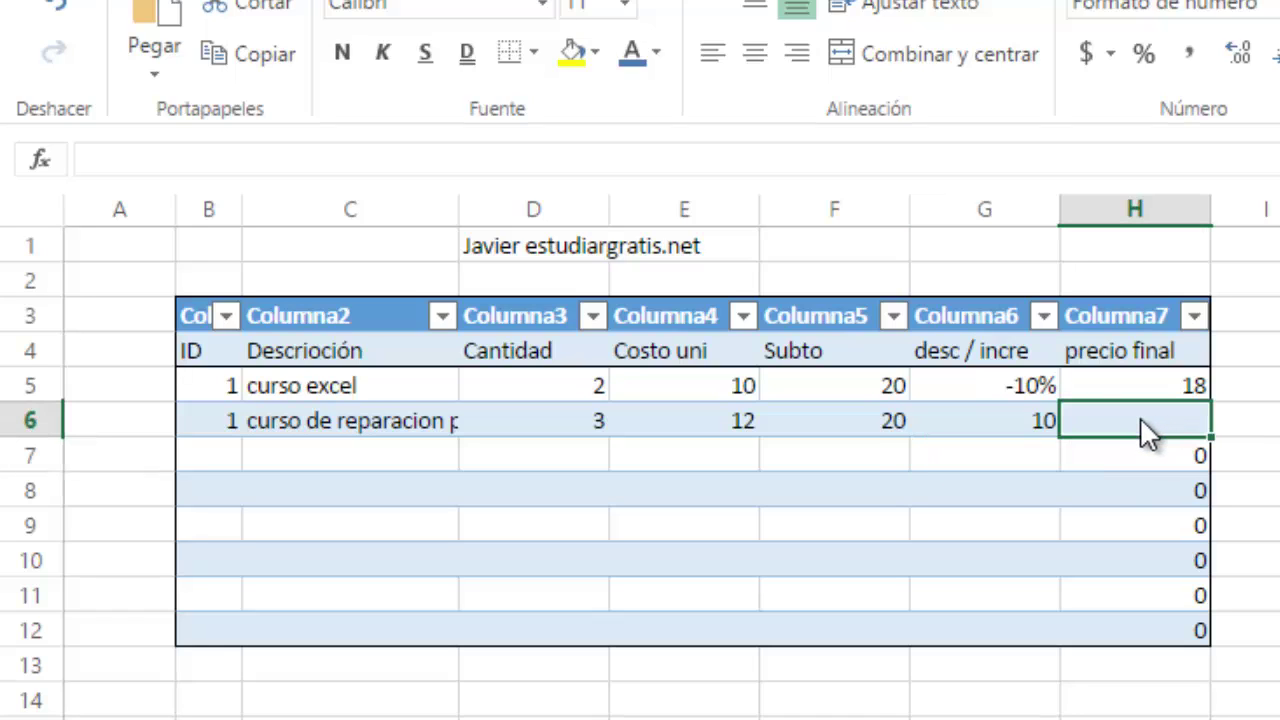
text(=)
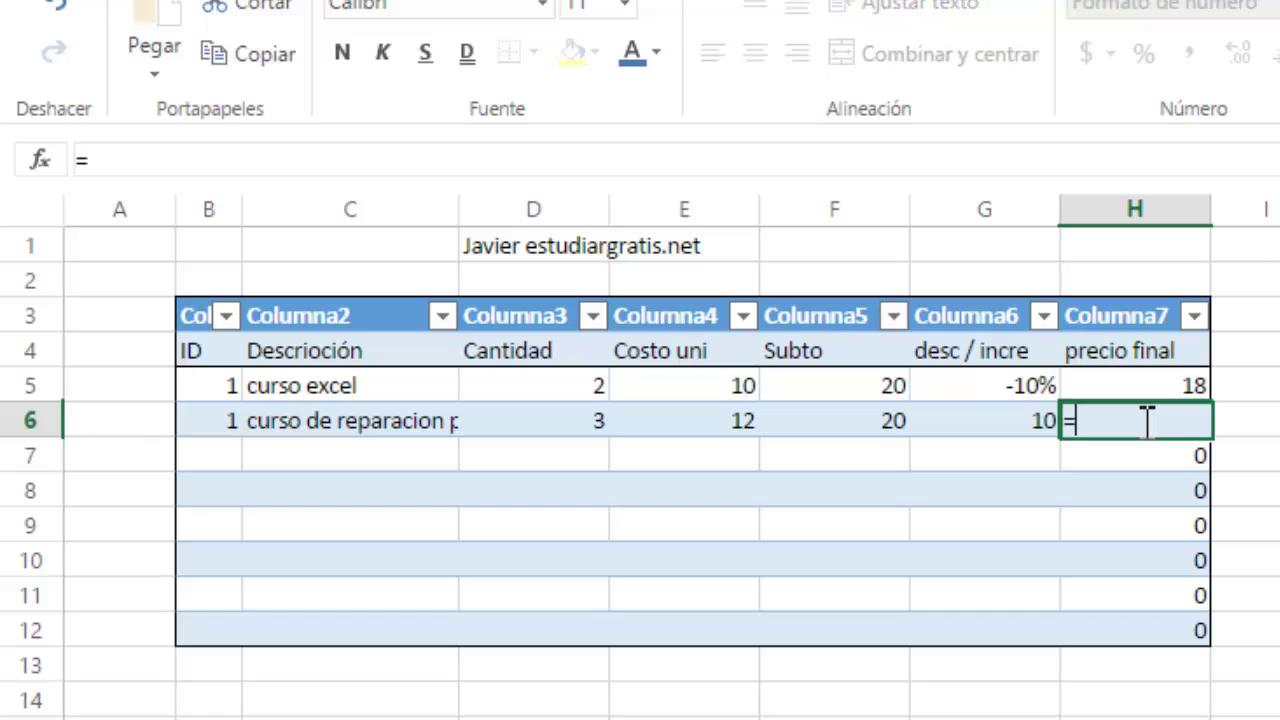
click(1028, 431)
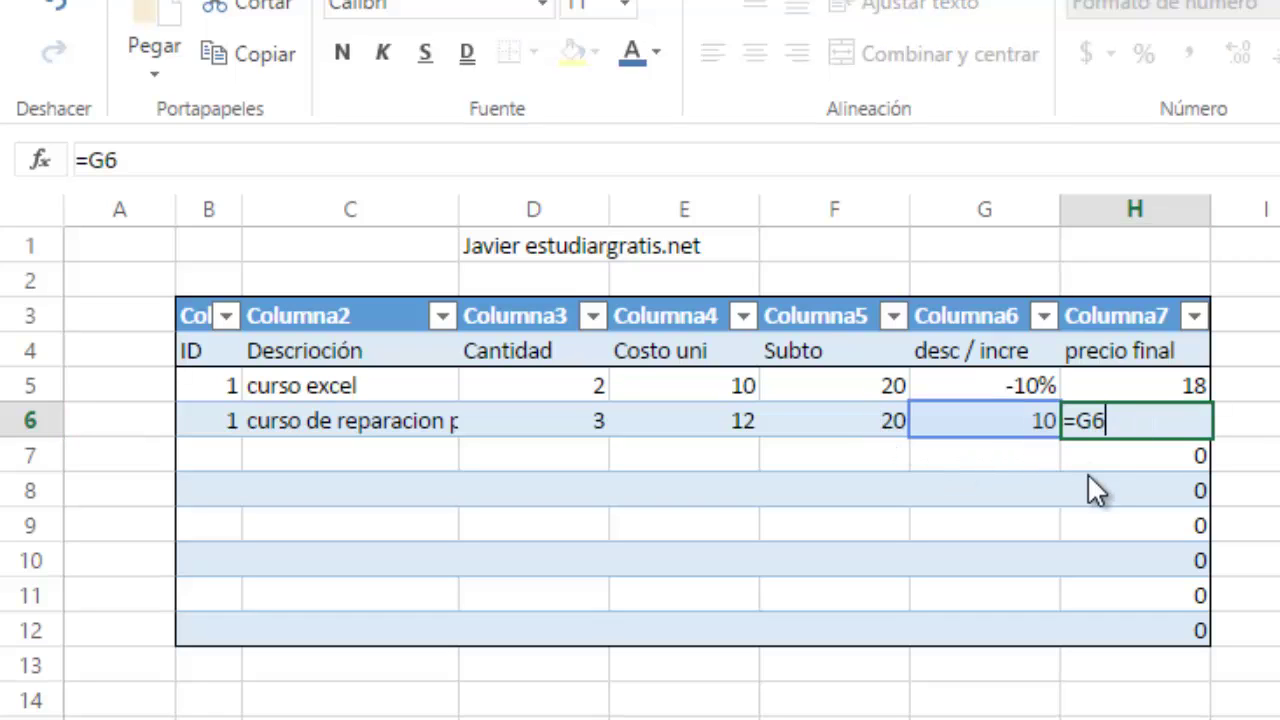
key(Escape)
click(1020, 428)
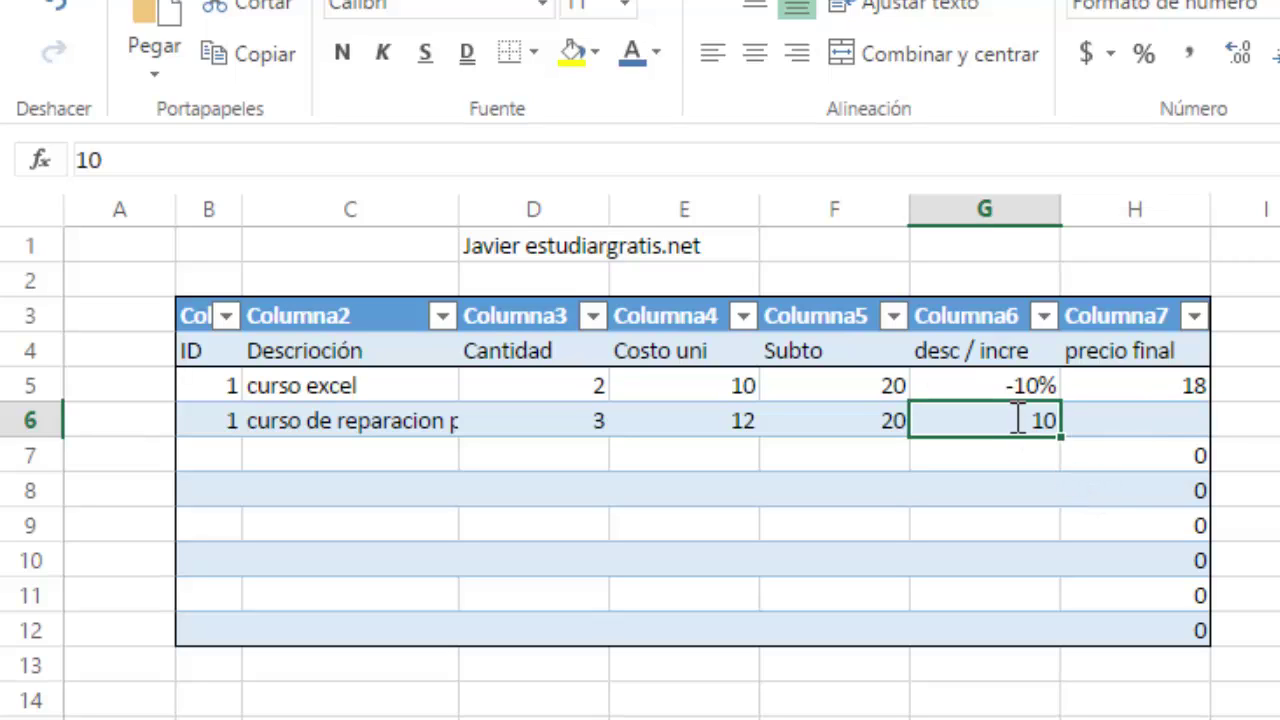
double_click(1017, 418)
text(%)
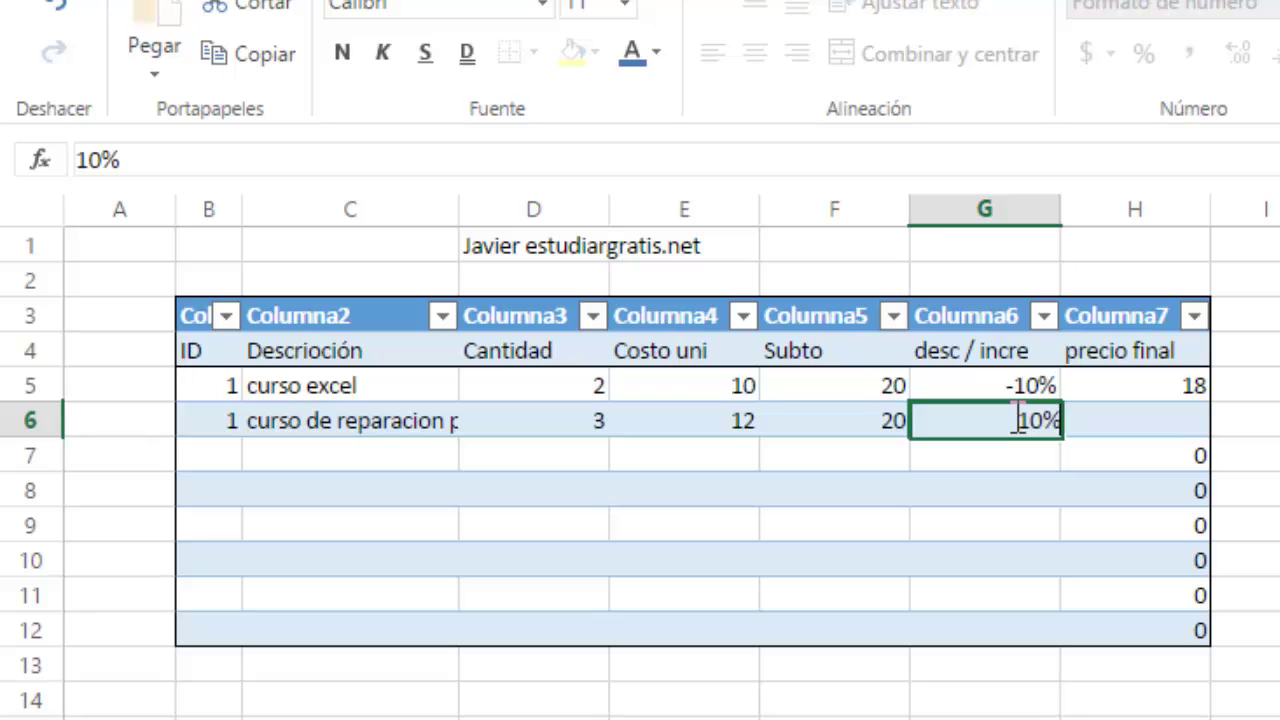
click(1116, 431)
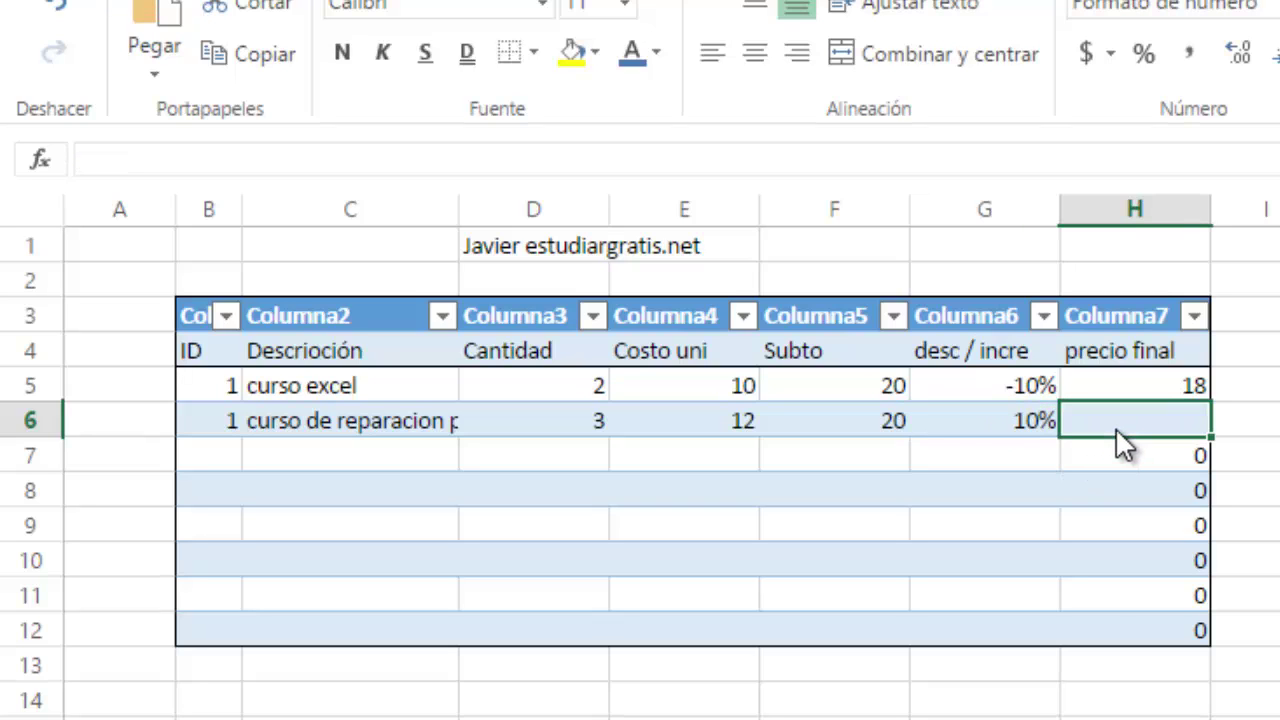
Enter =F6*G6+F6 in H6 for a final price of 22
text(=)
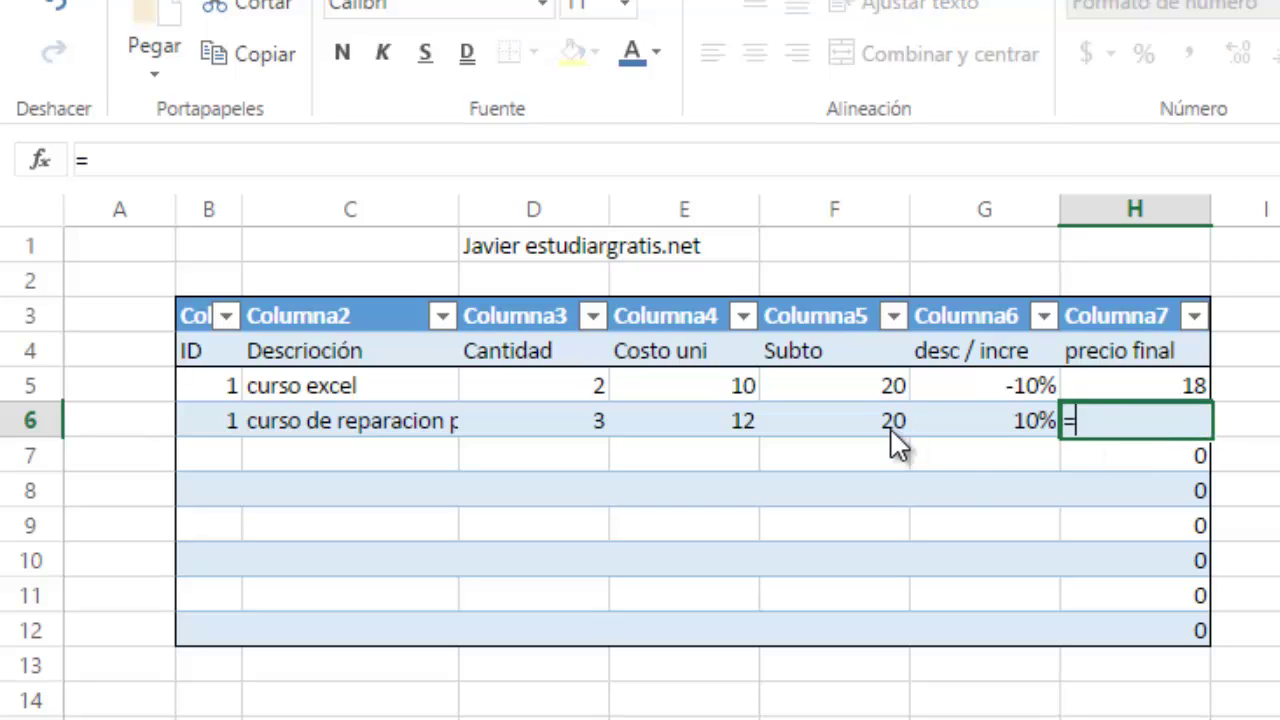
click(886, 415)
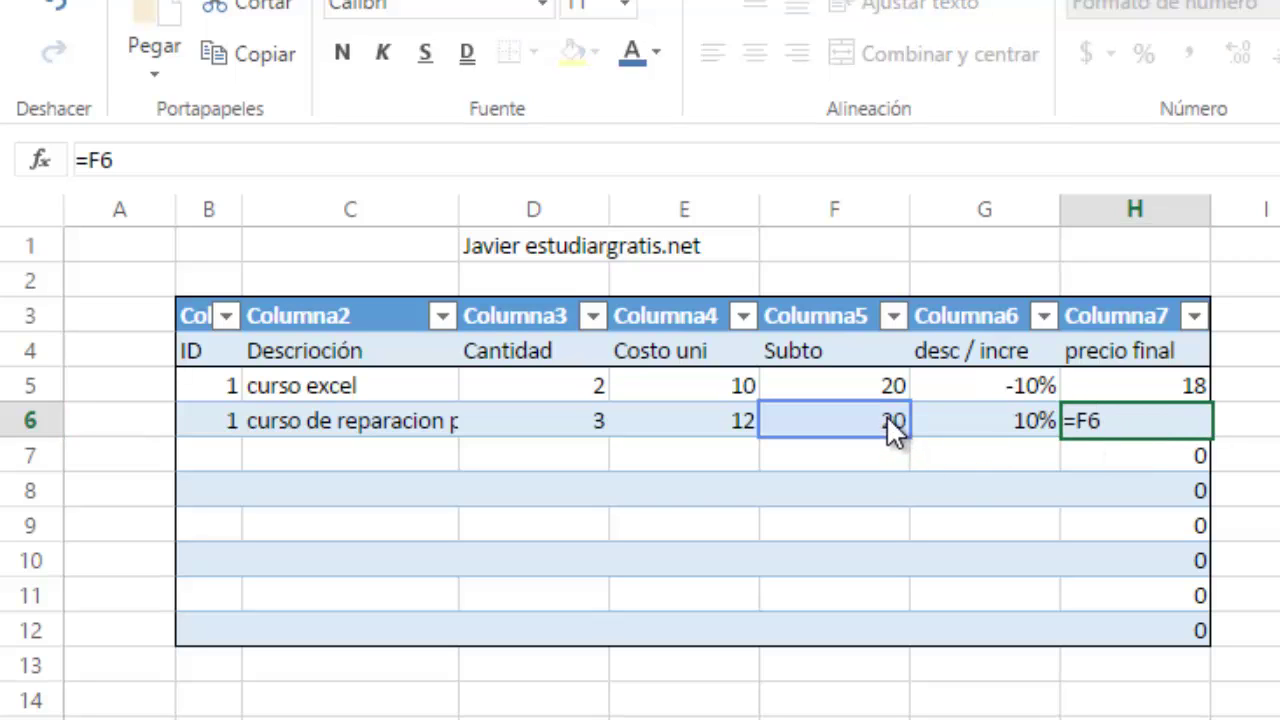
text(*)
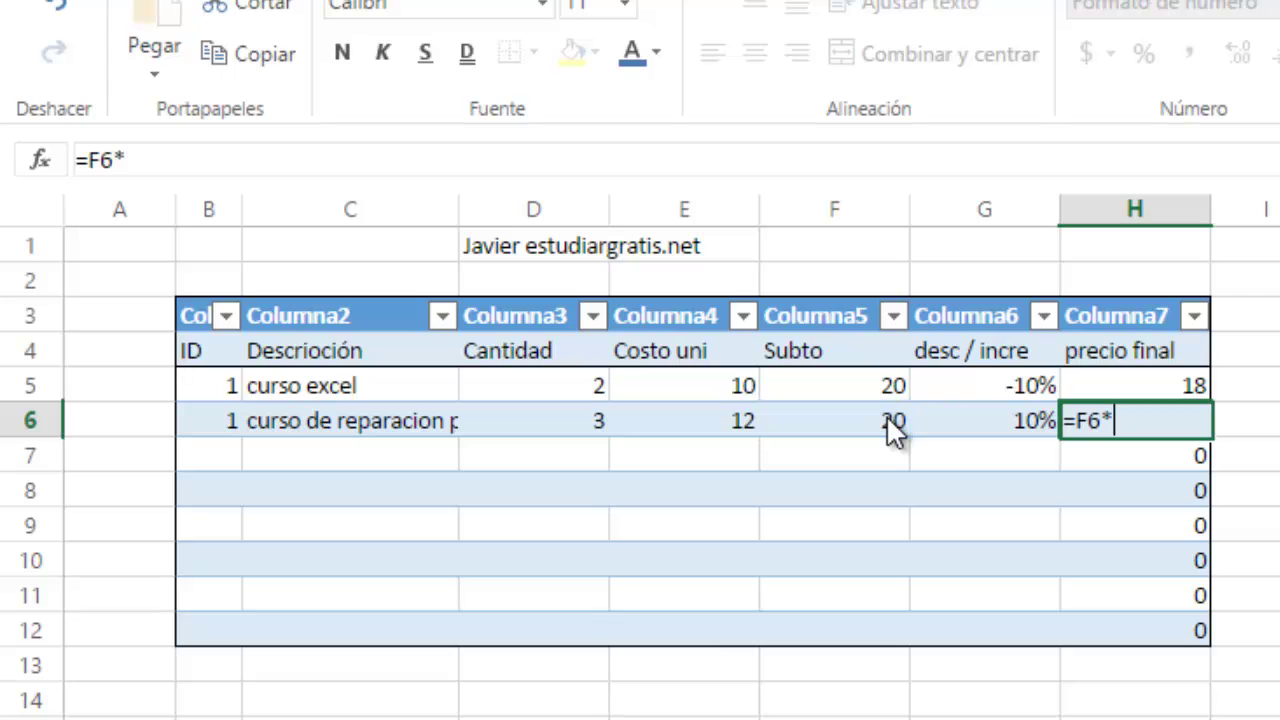
click(976, 425)
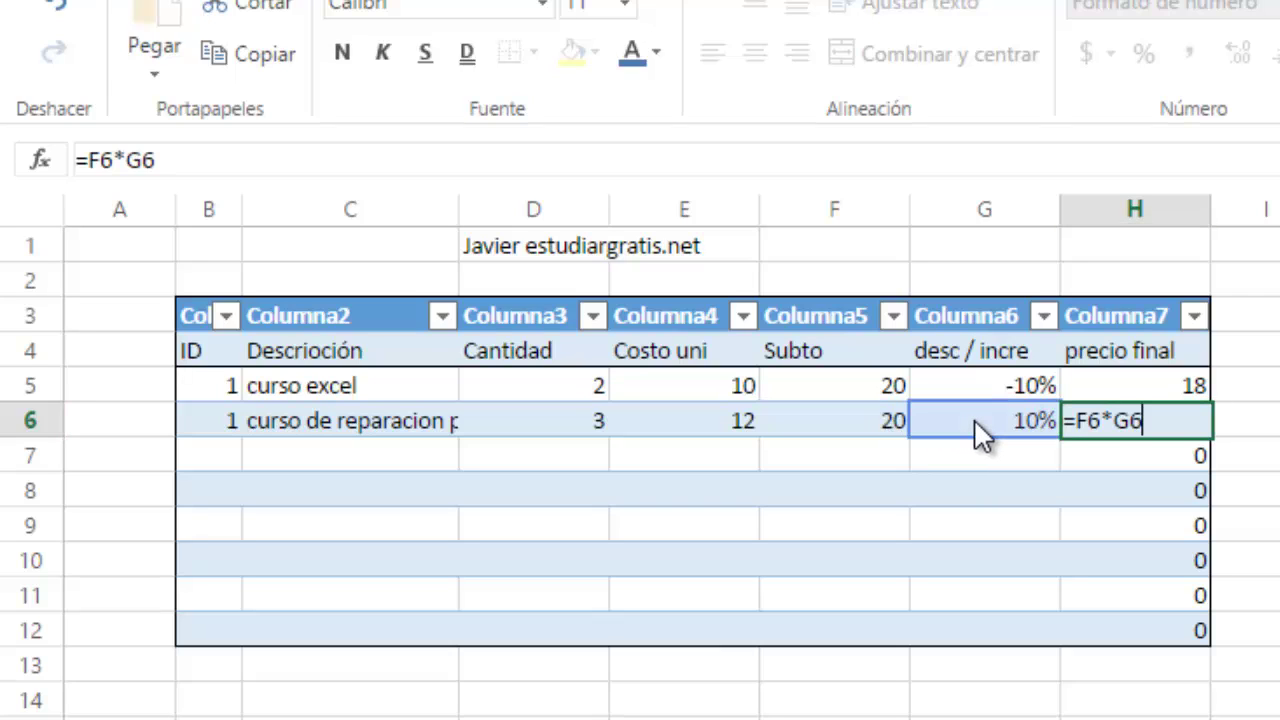
text(+)
click(878, 423)
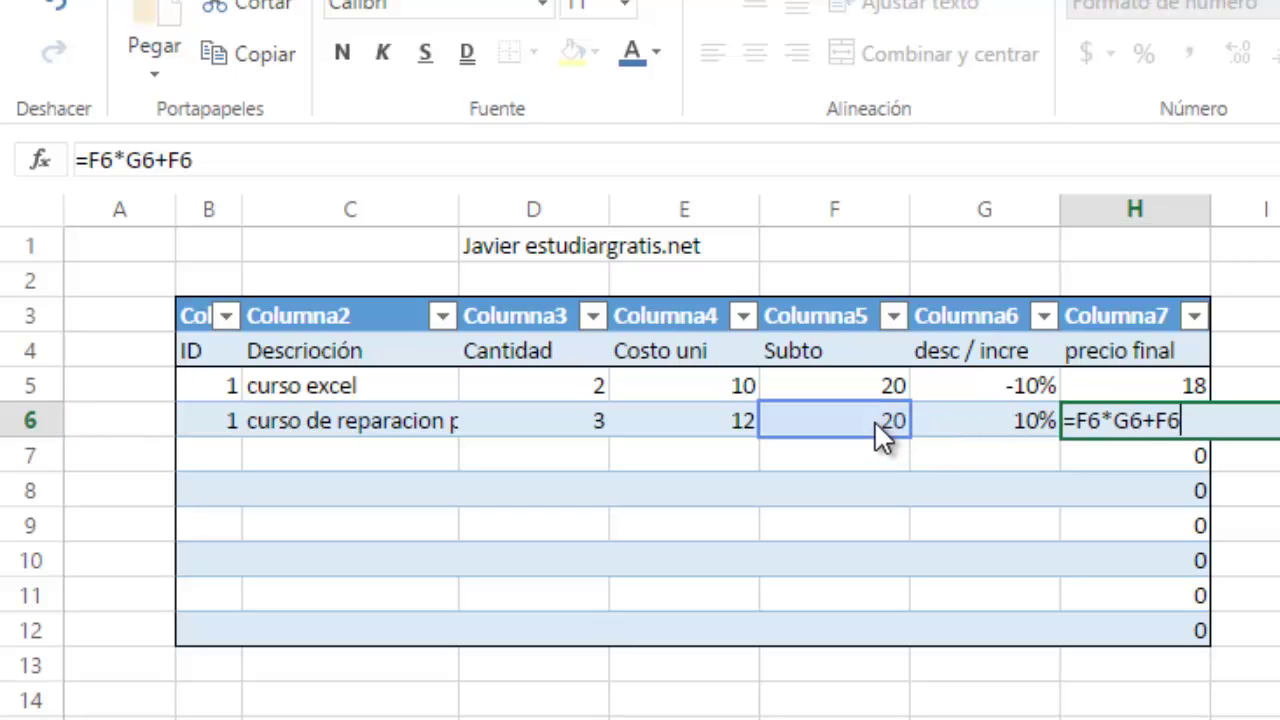
key(Return)
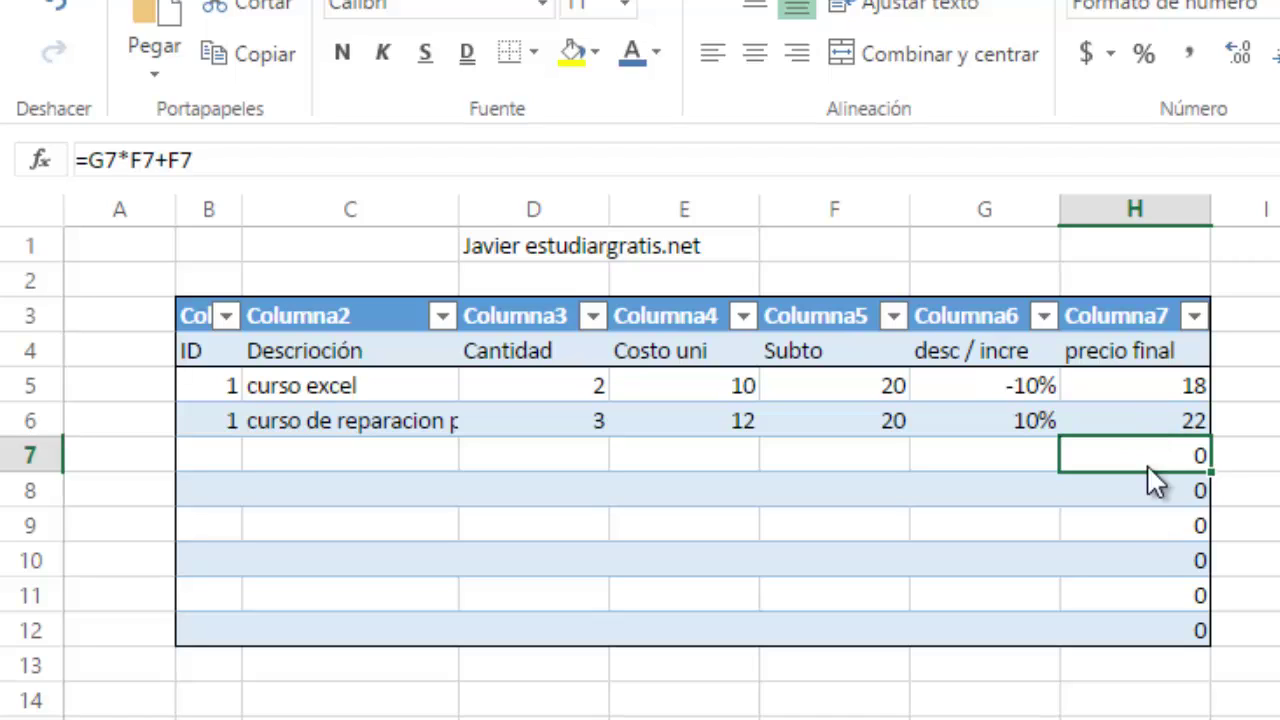
Label G12 'TOTAL' and sum the final prices in H12 with =SUBTOTALES(109;H4:H11), giving 40
click(980, 632)
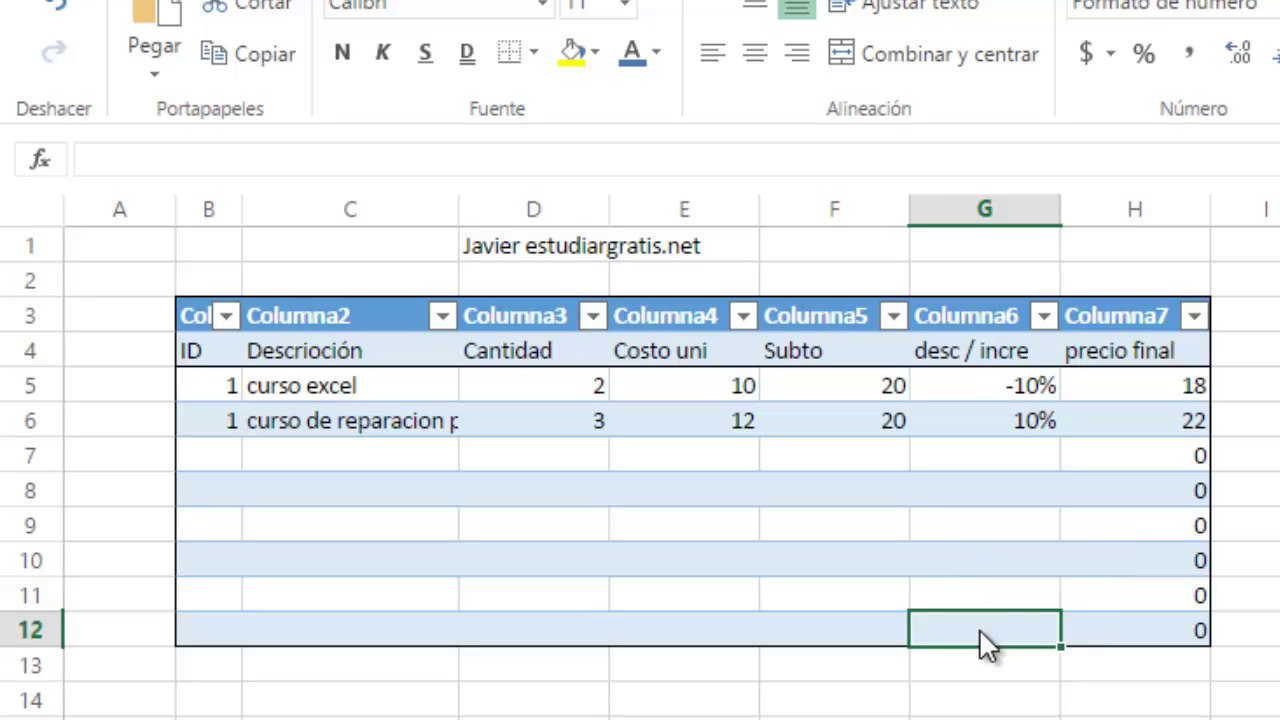
text(TO)
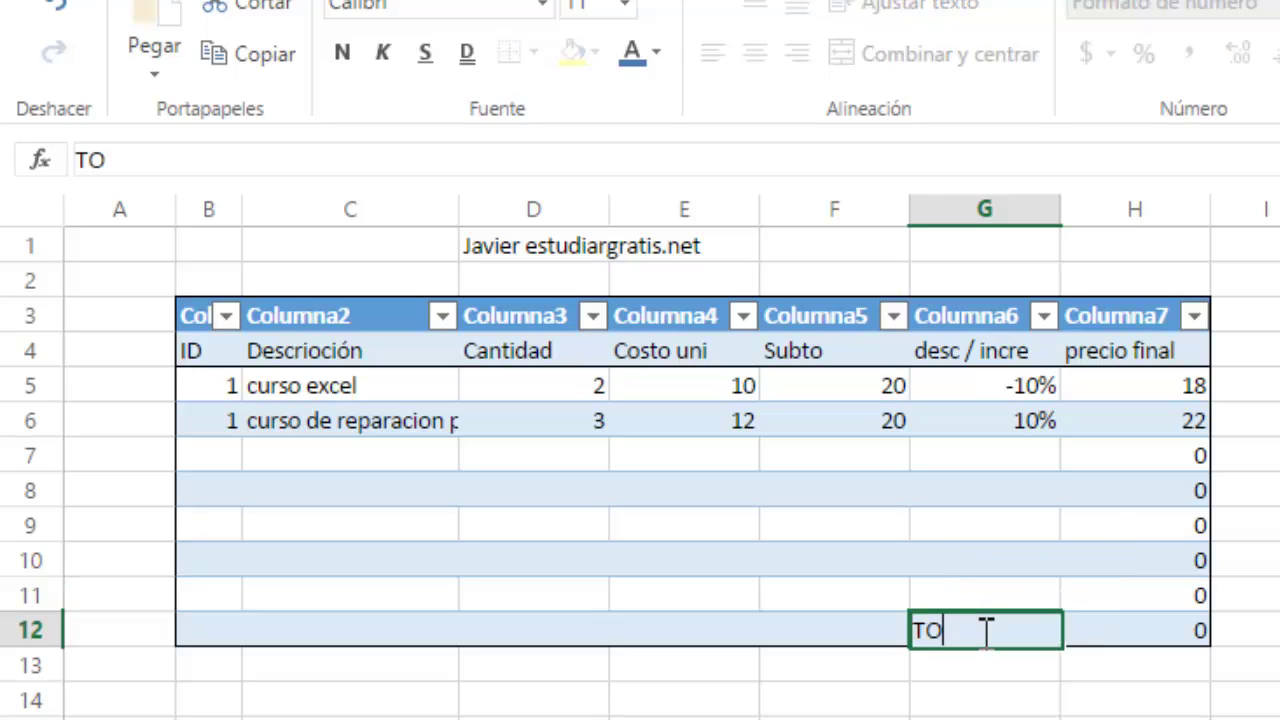
text(TAL)
click(1163, 637)
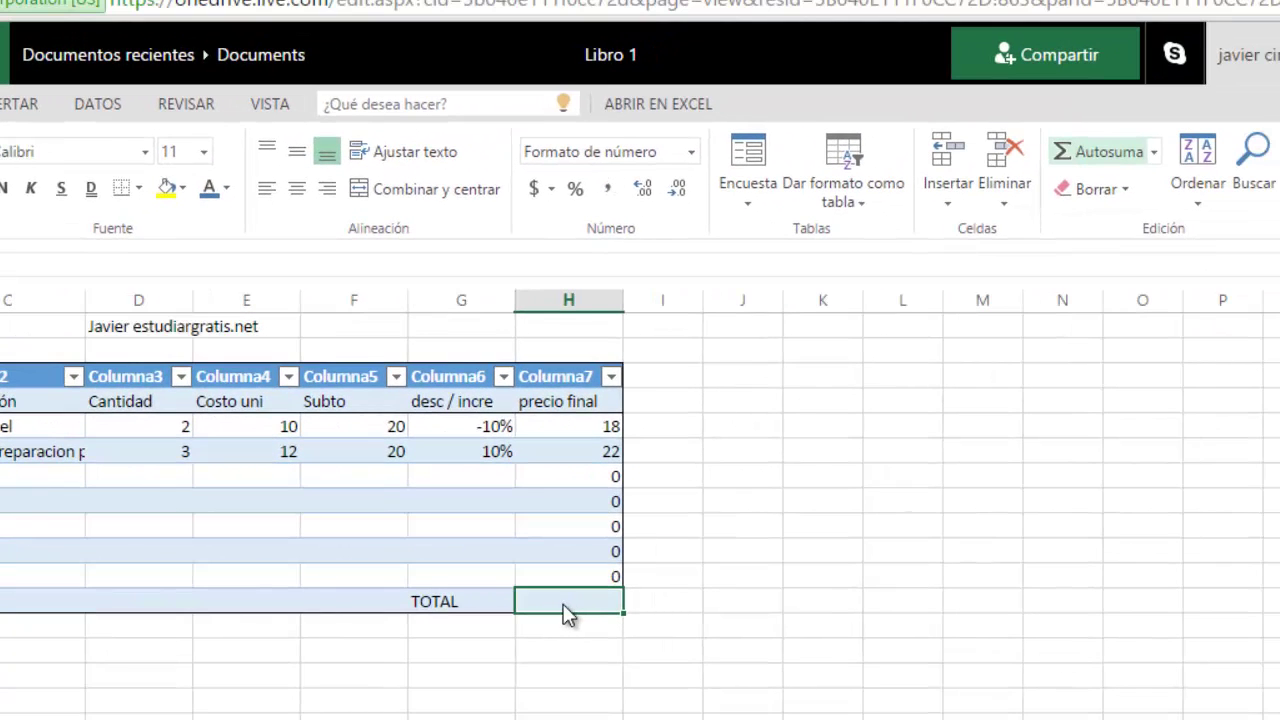
click(1100, 156)
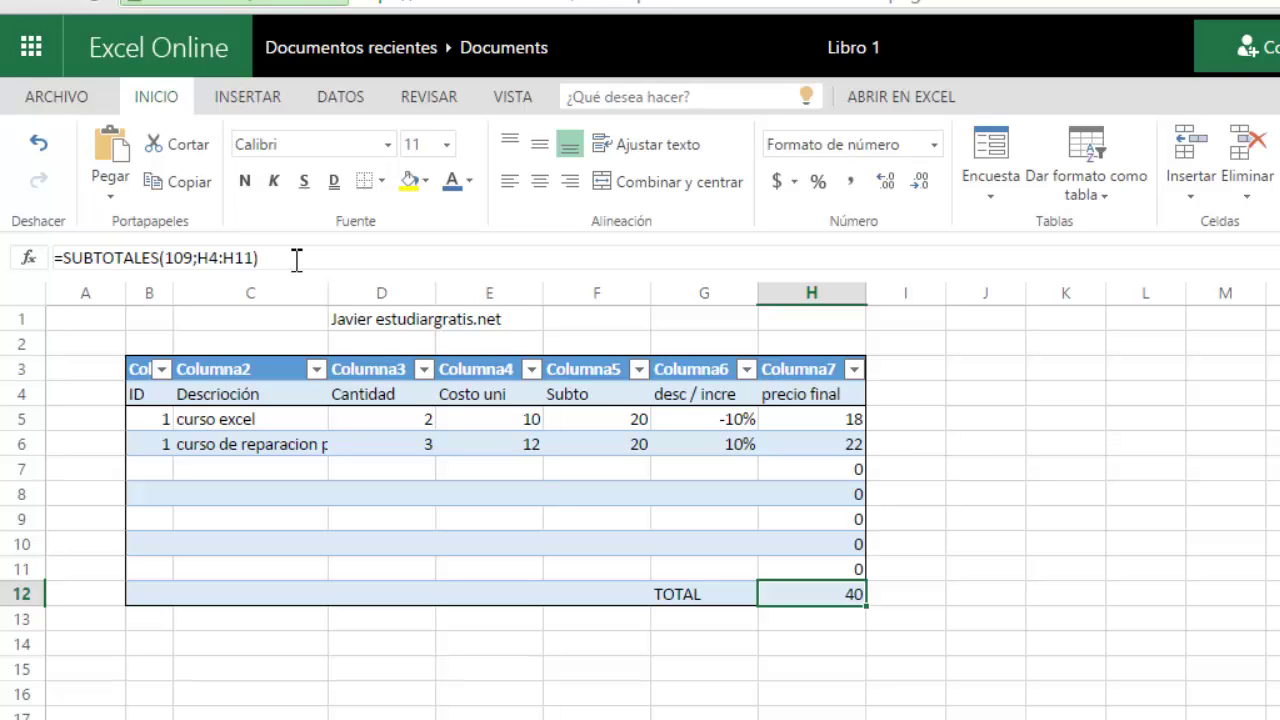
key(Return)
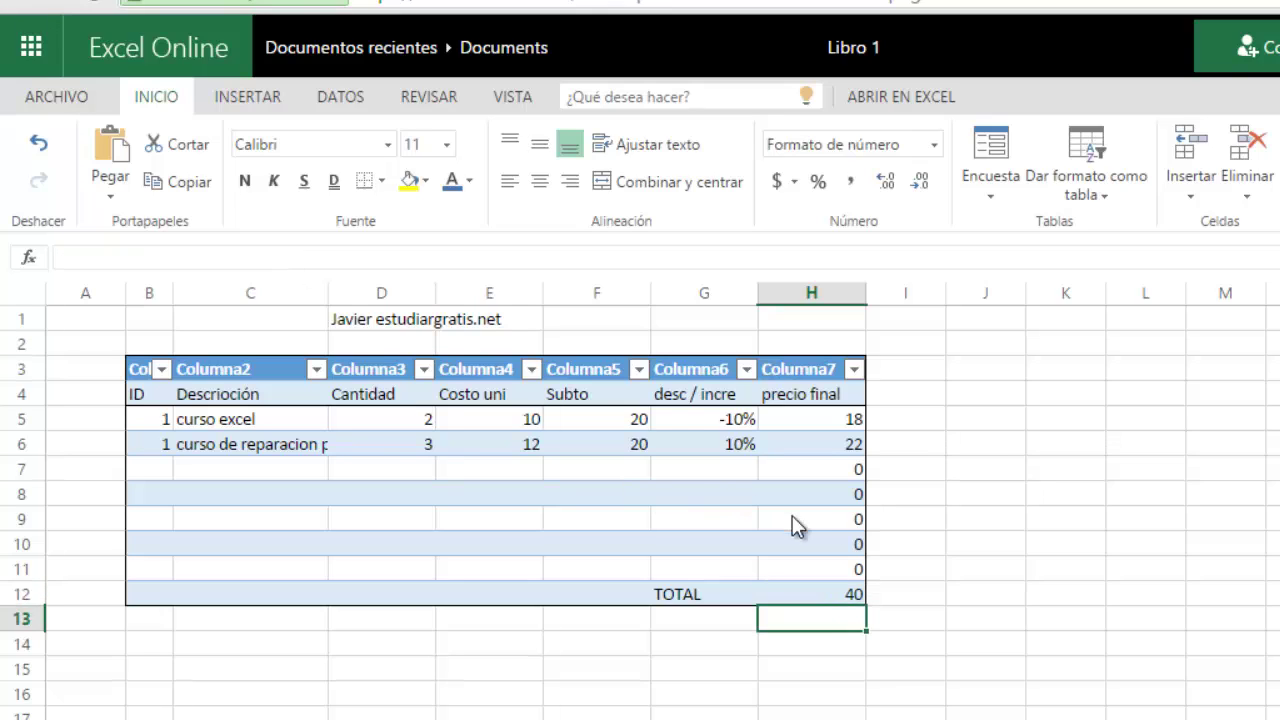
Enter 1 in the Subto cells F9 and F10, raising the TOTAL to 42
click(618, 515)
text(1)
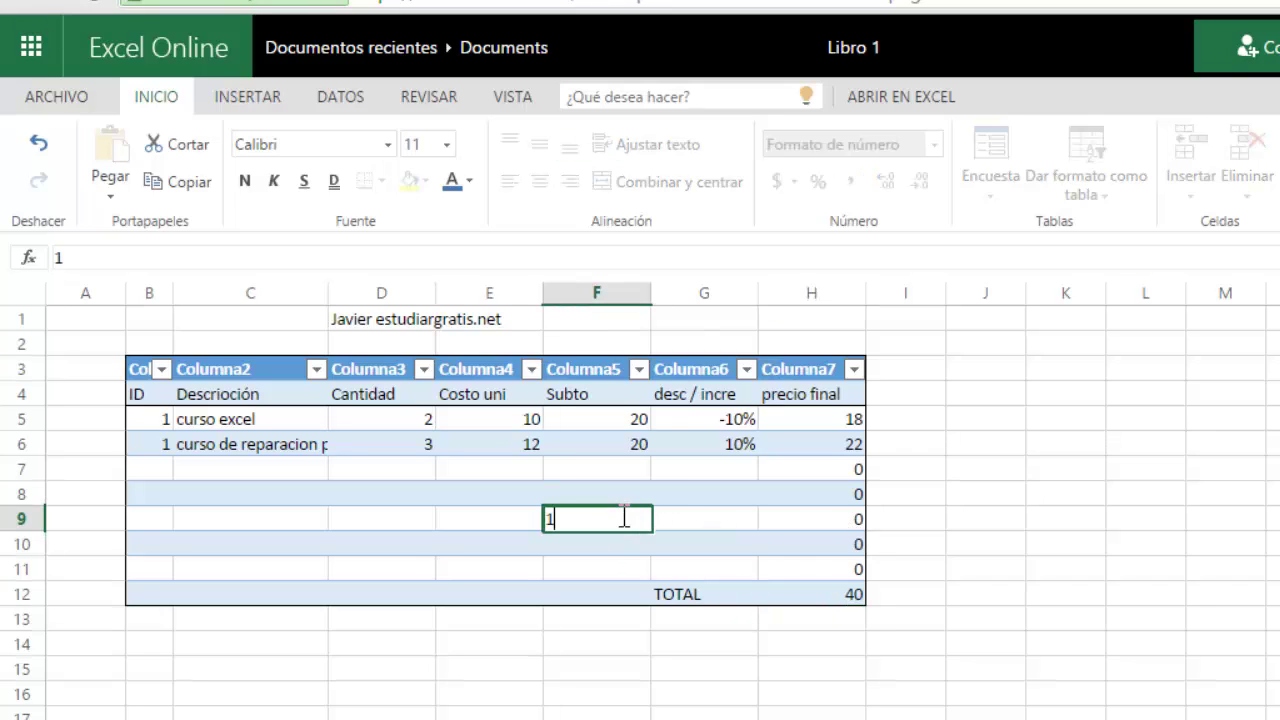
key(Return)
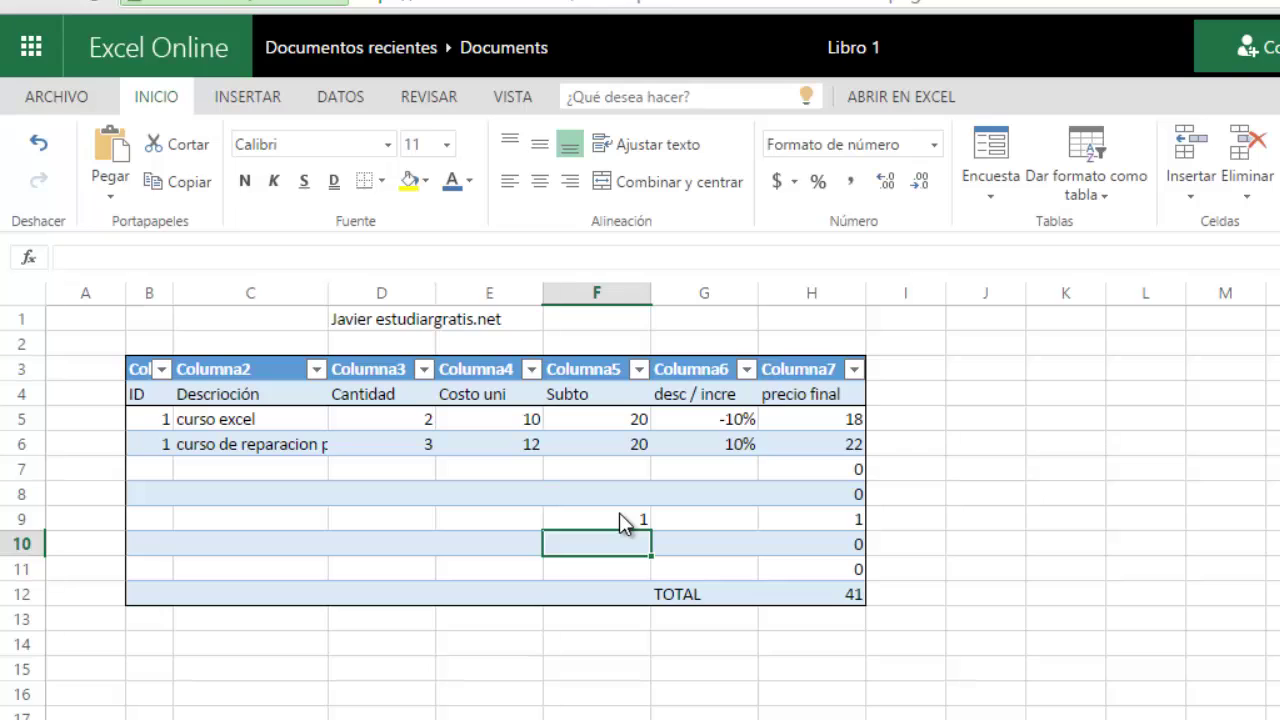
click(619, 512)
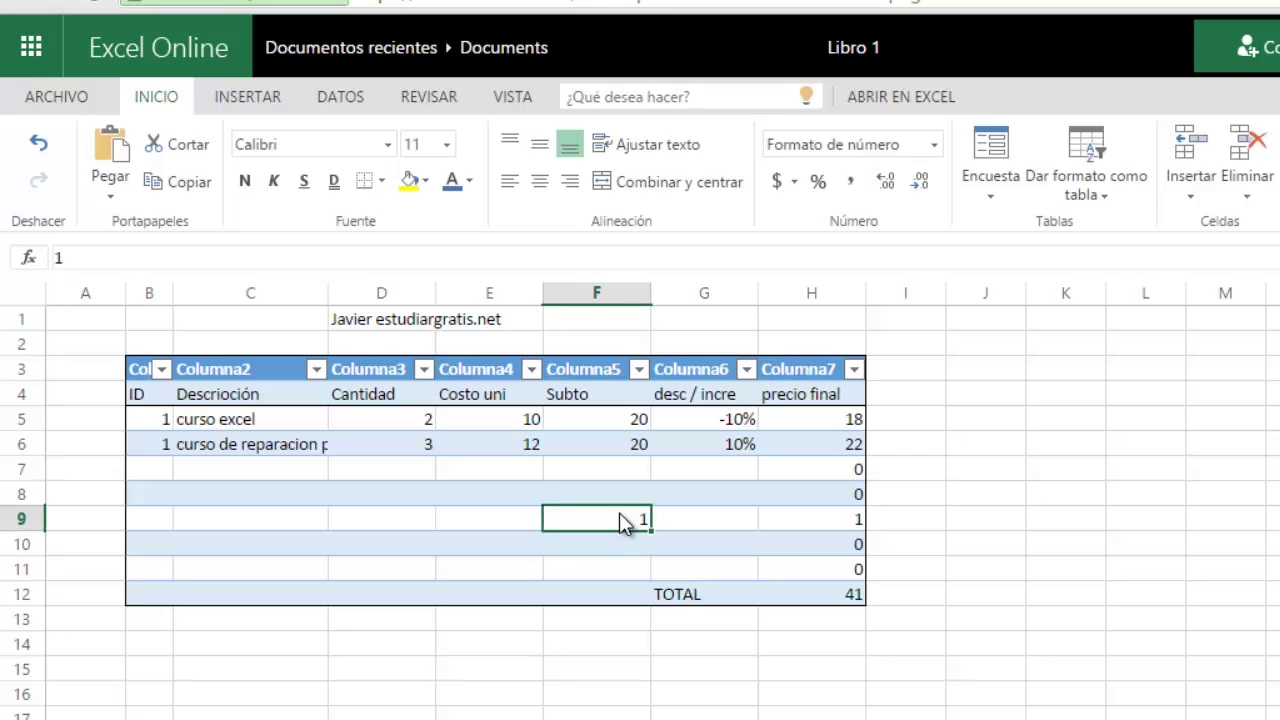
key(Down)
text(1)
key(Return)
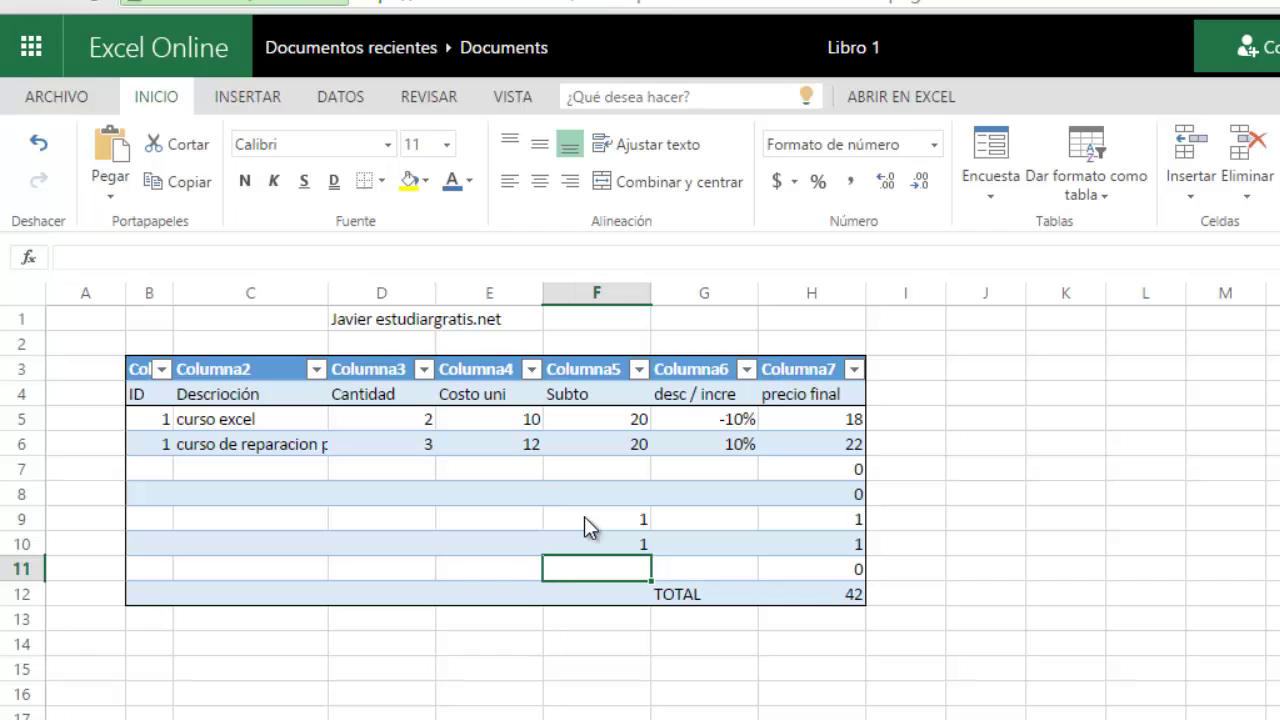
click(558, 650)
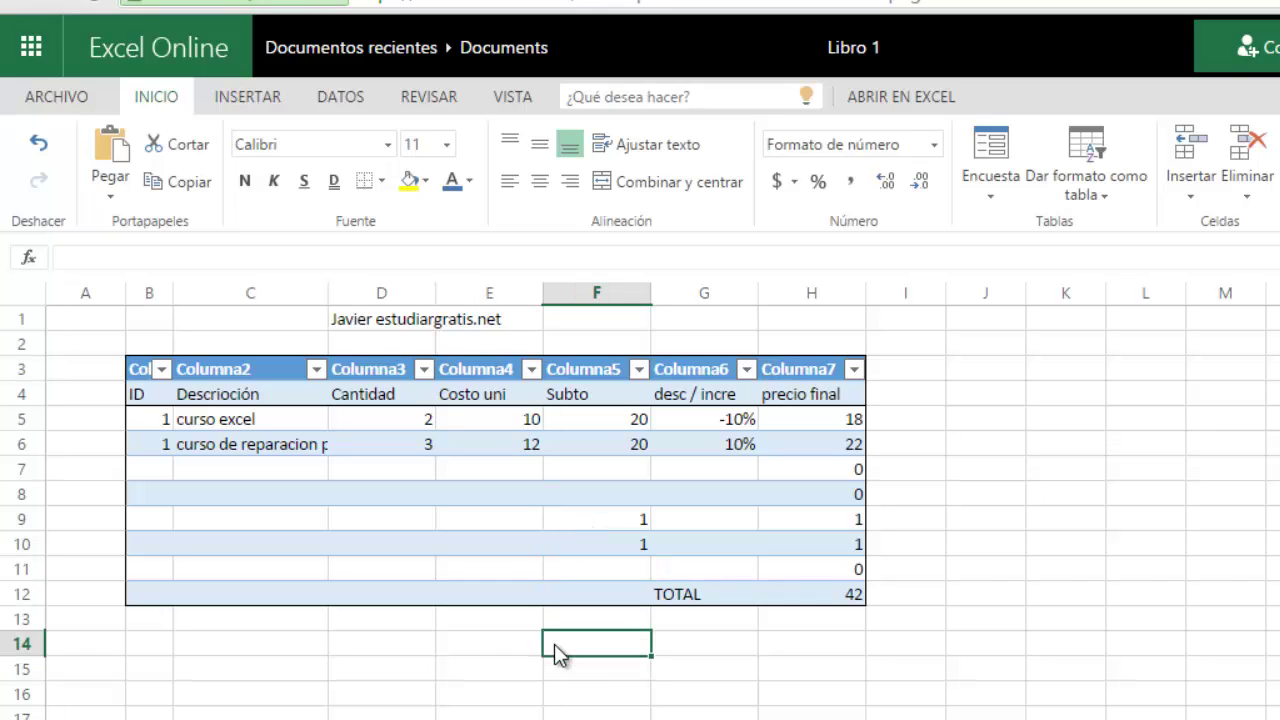
click(452, 650)
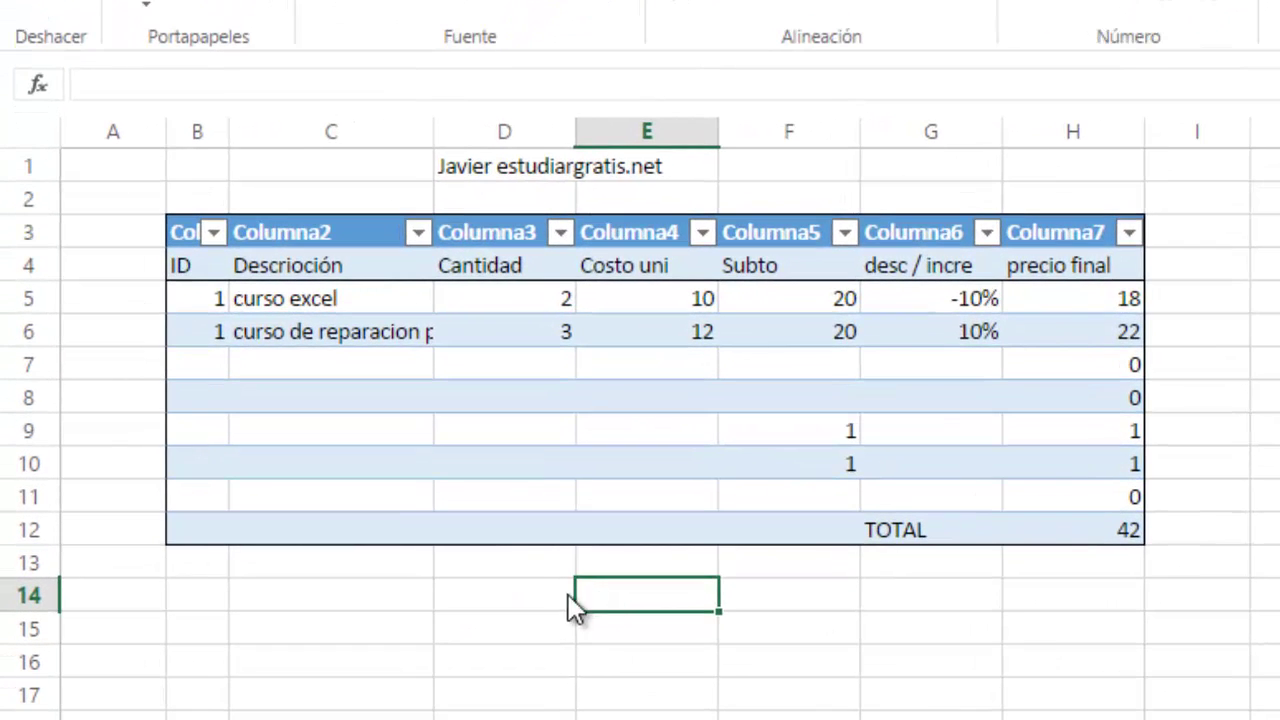
Enter 23 in D14 and 22 in E14 as the subtraction operands
click(568, 596)
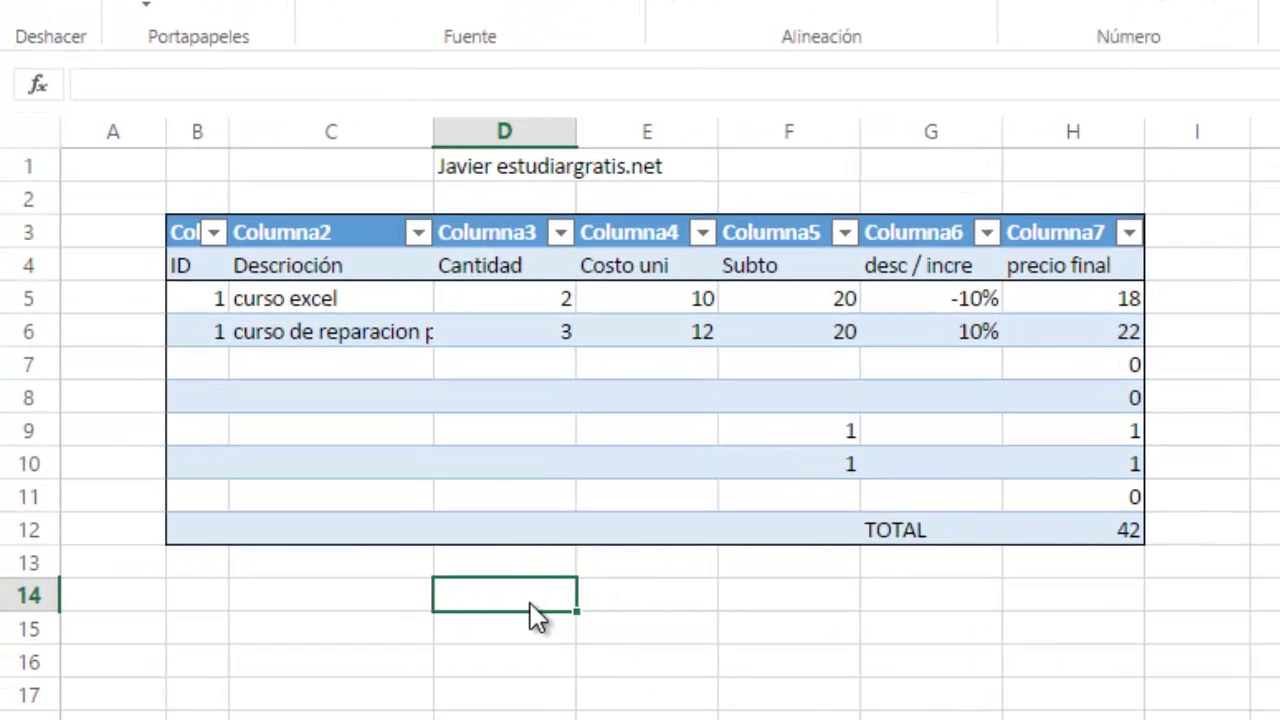
text(23)
click(637, 599)
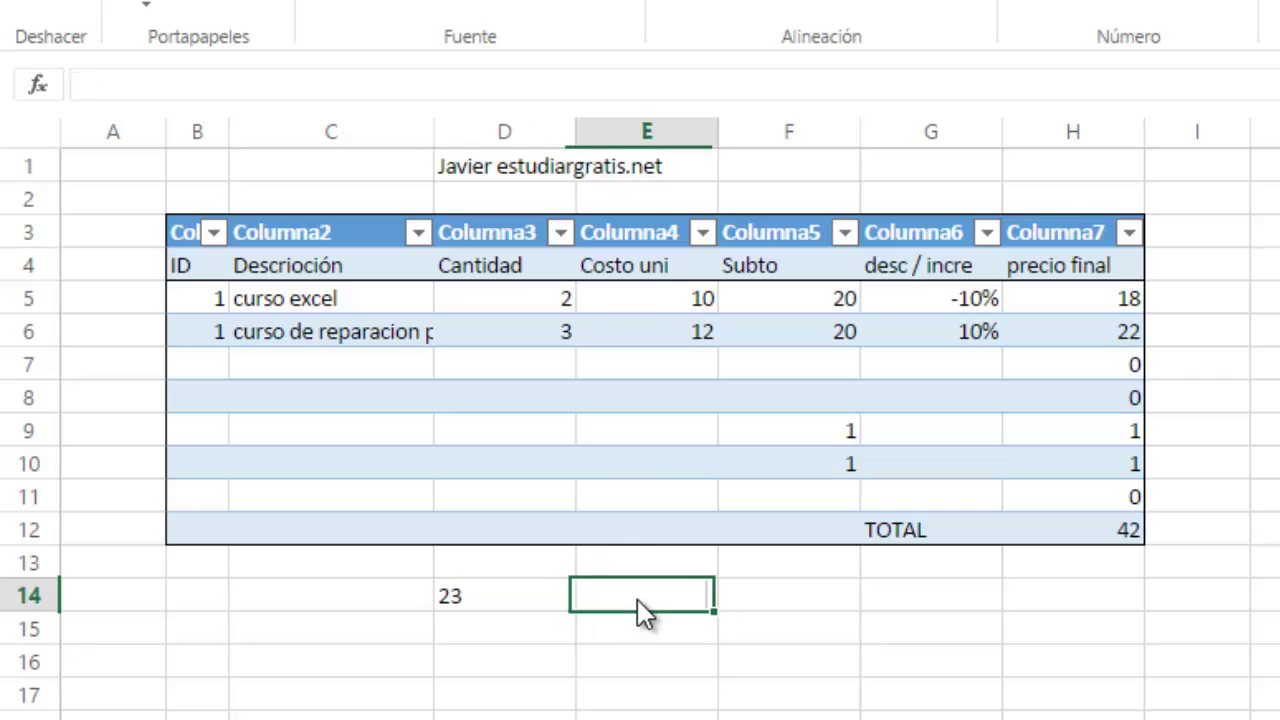
text(22)
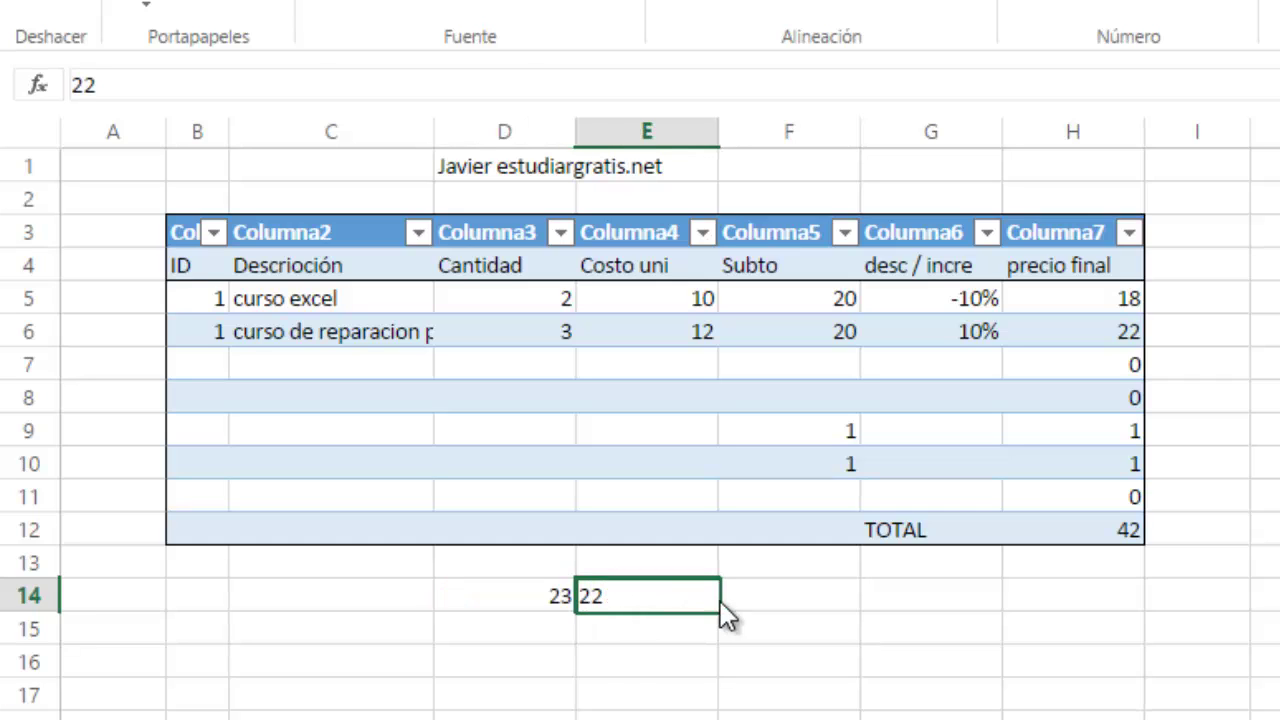
click(777, 609)
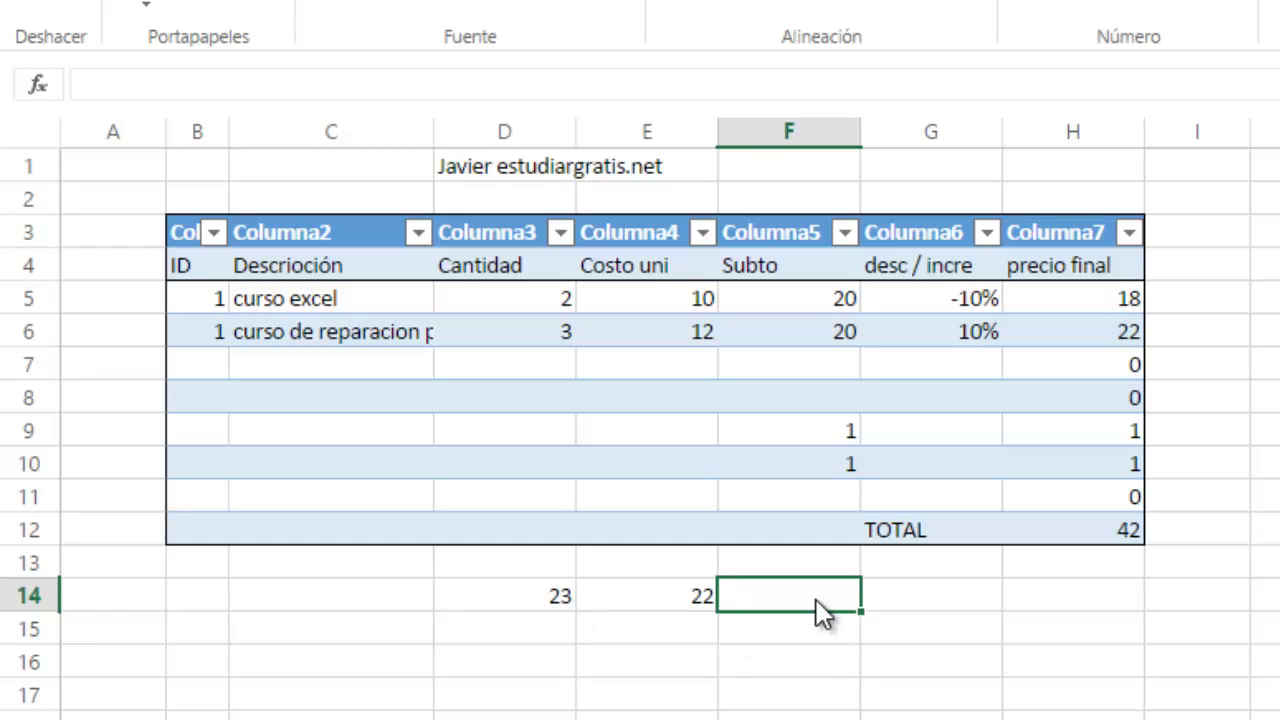
Build =D14-E14 in F14 from cell references, returning 1
text(=)
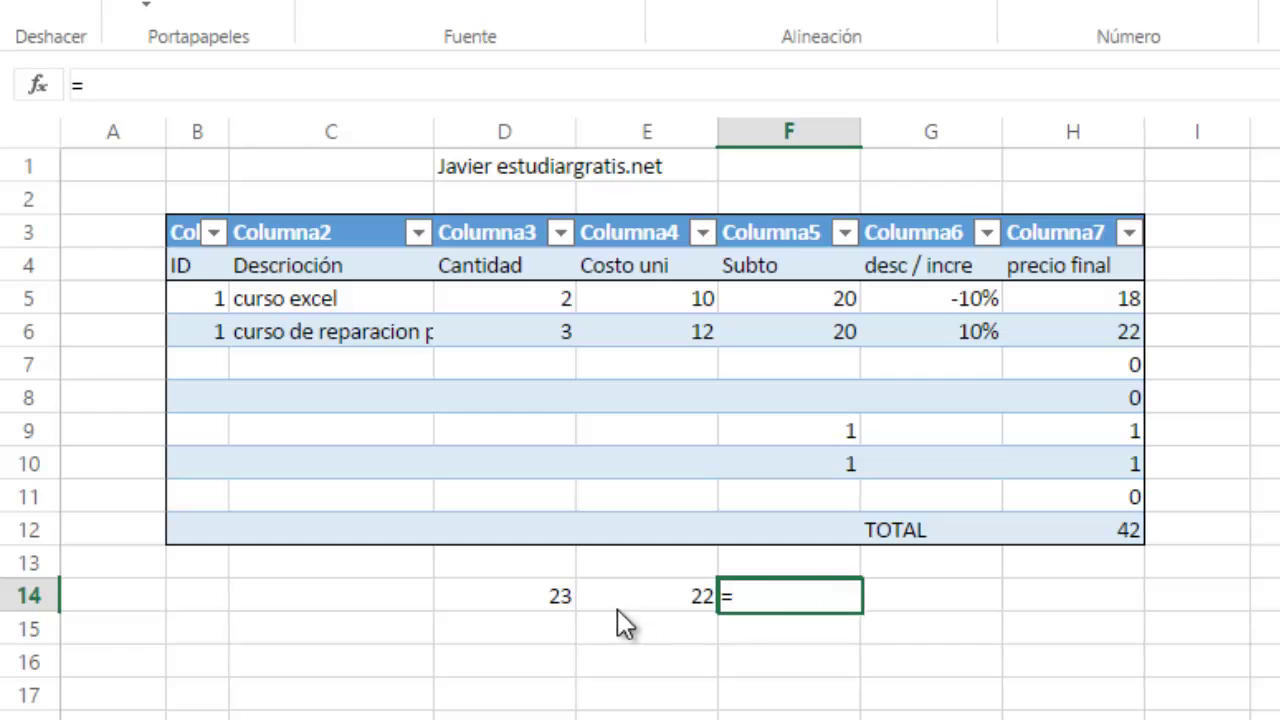
click(549, 604)
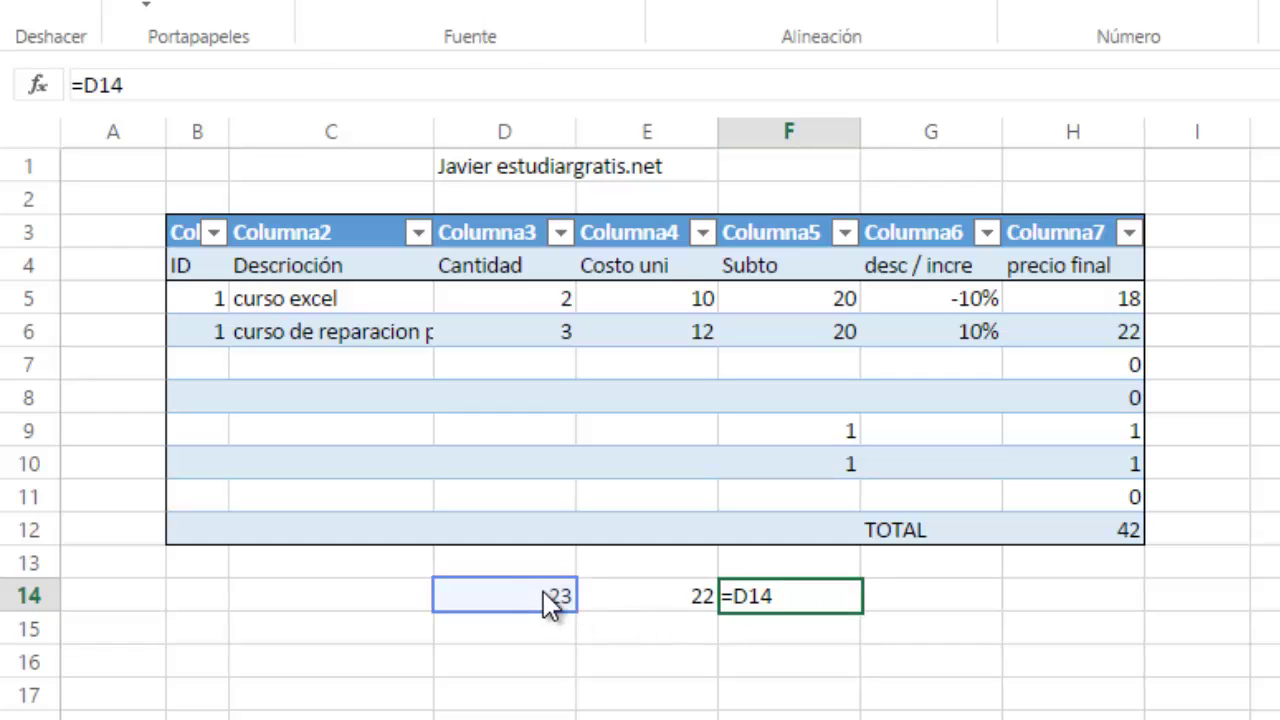
text(-)
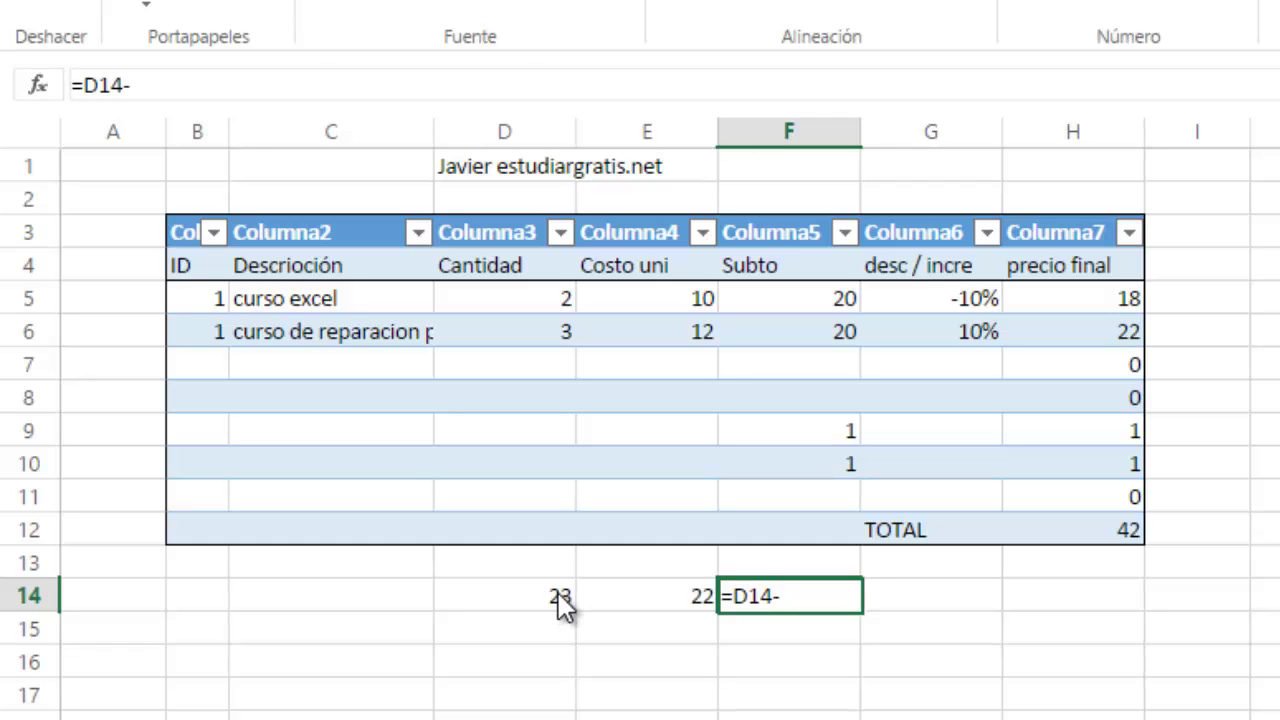
click(637, 598)
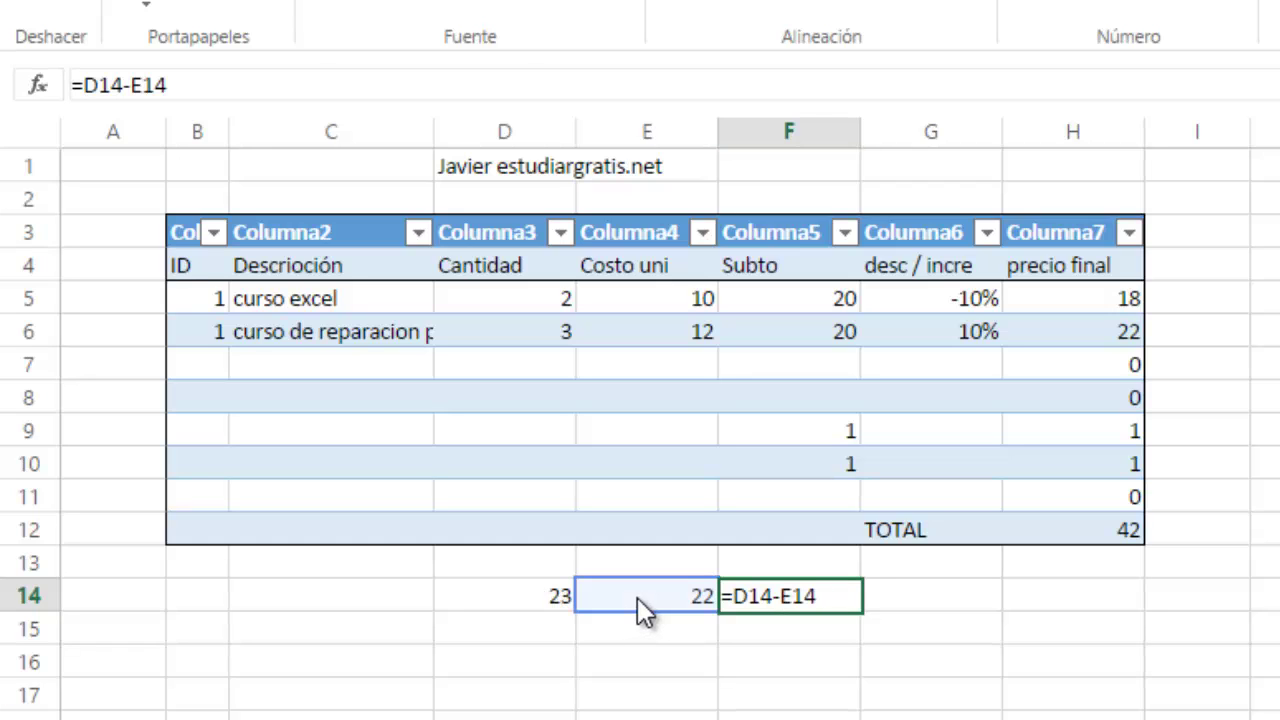
key(Return)
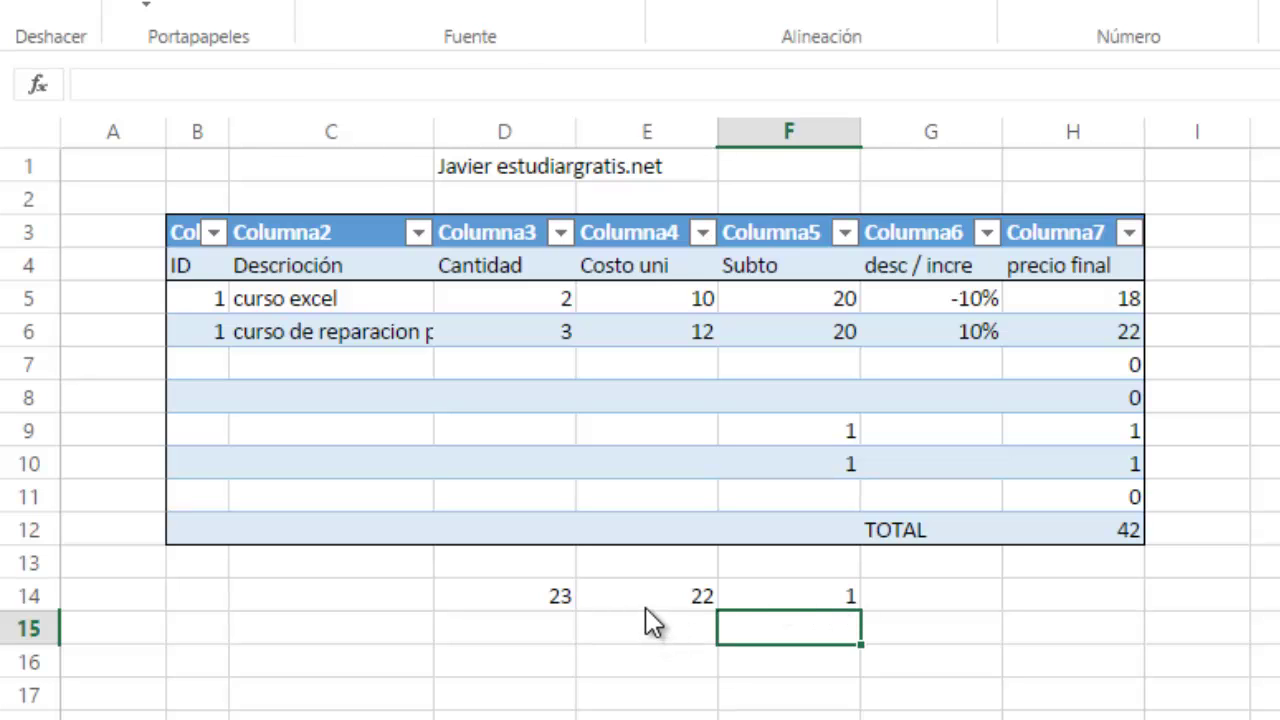
Enter 8 in D15 and 4 in E15 as the division operands
click(785, 605)
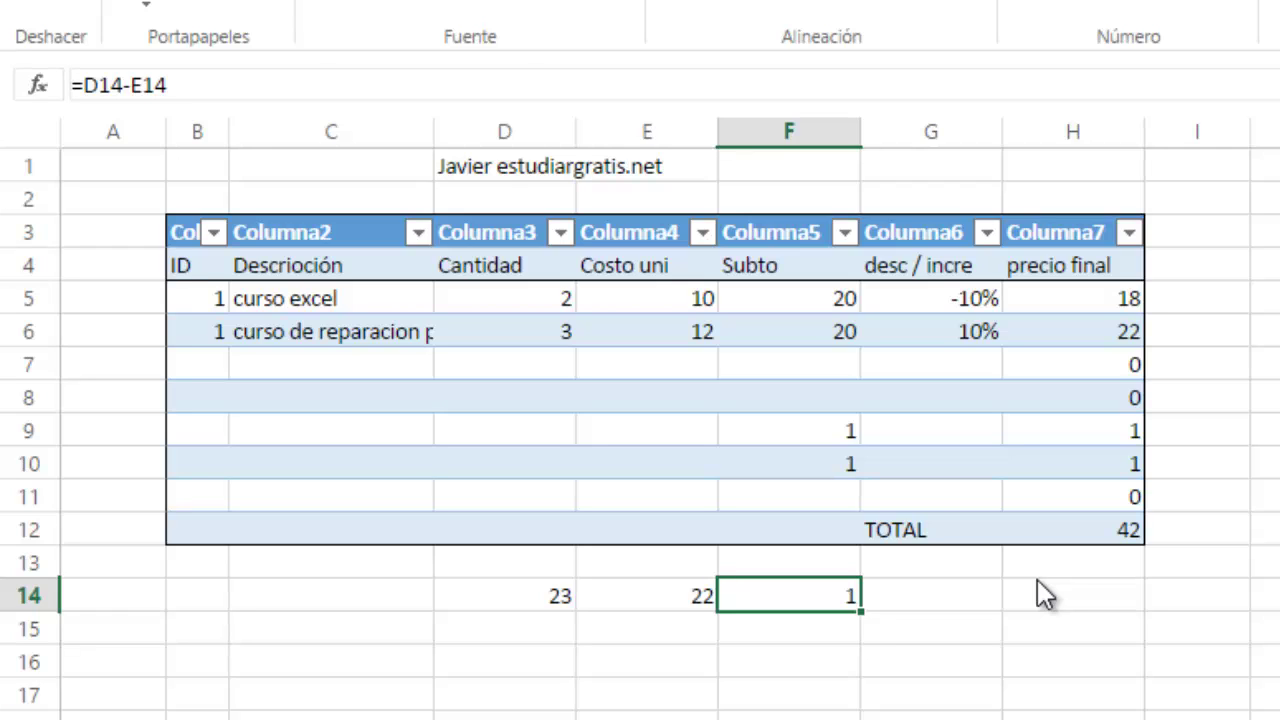
click(821, 626)
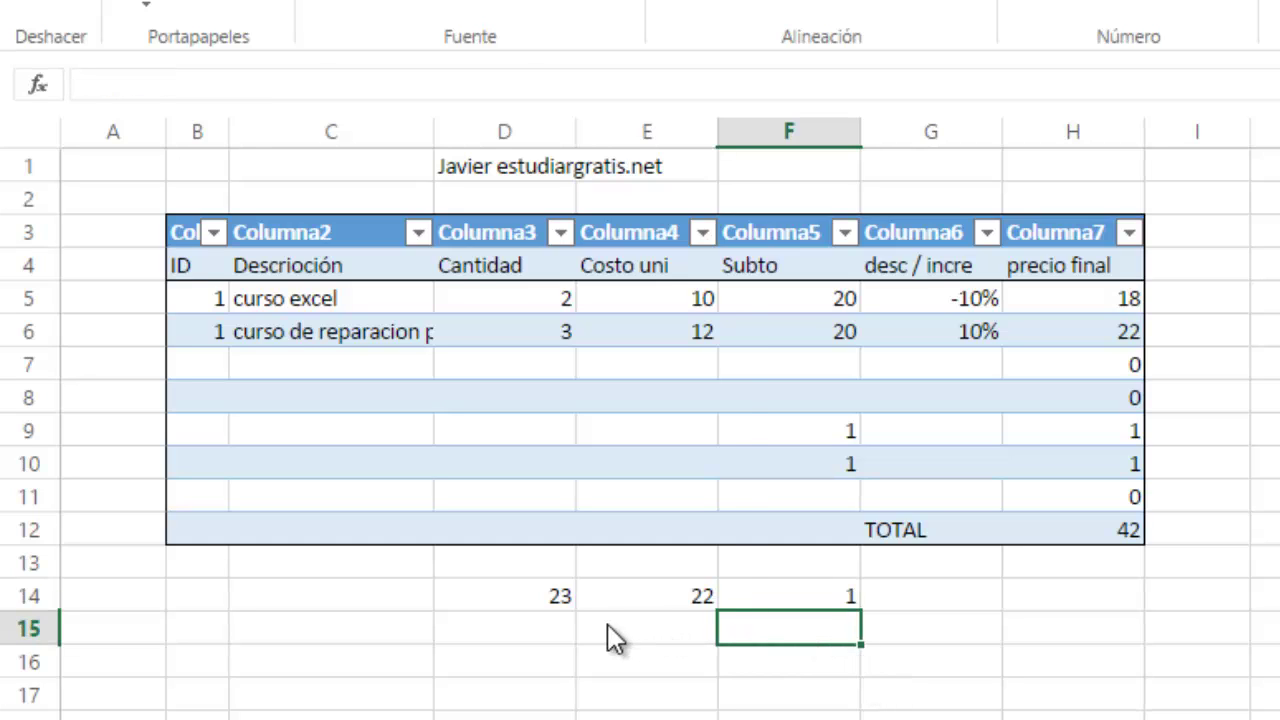
click(531, 629)
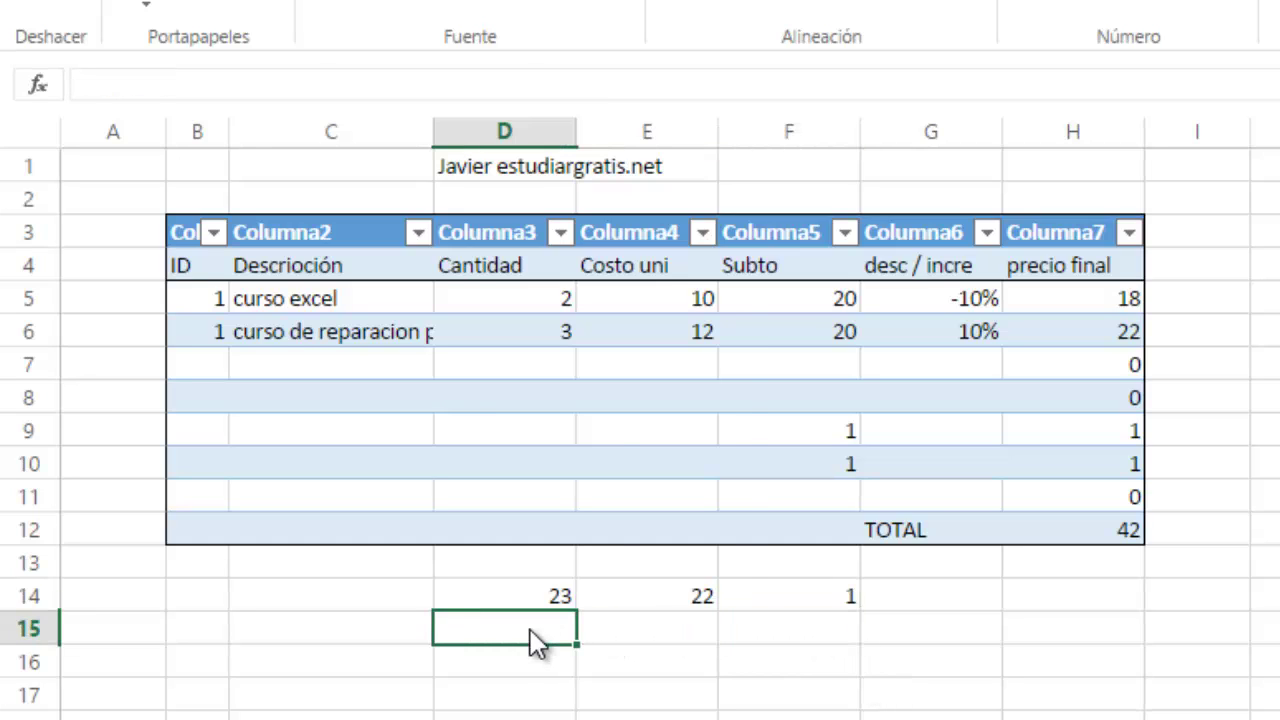
text(8)
click(699, 632)
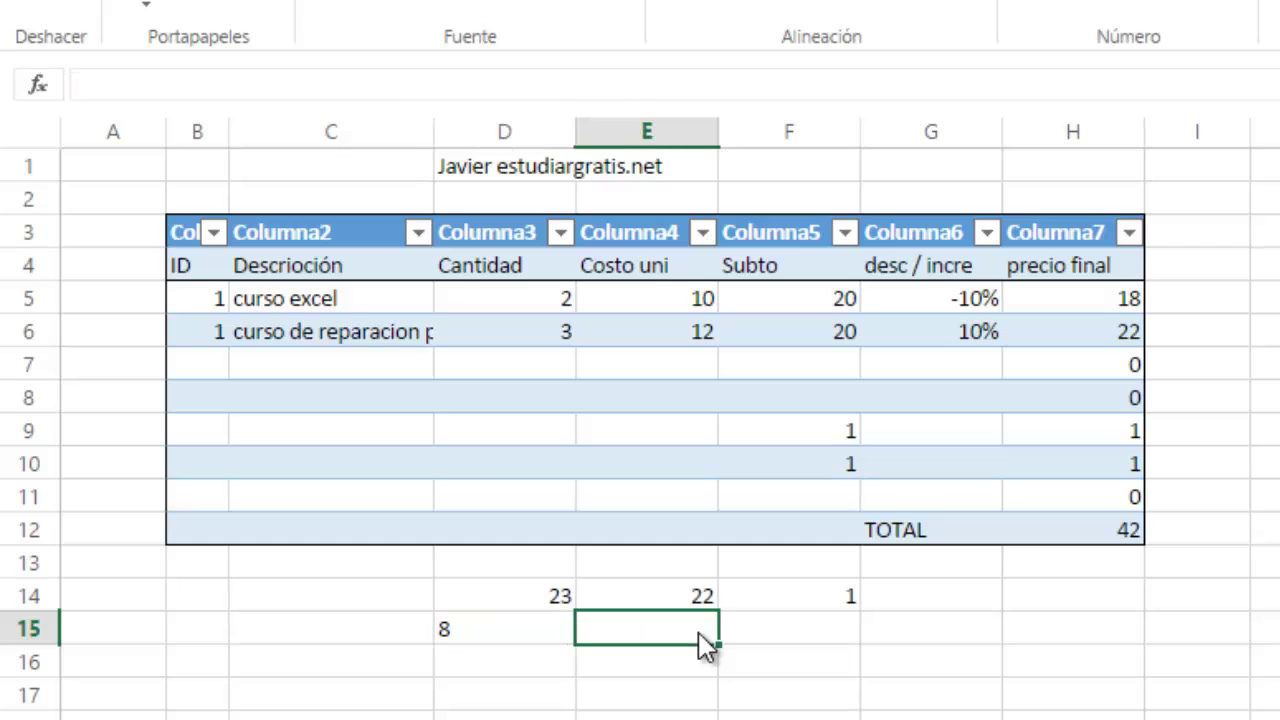
text(4)
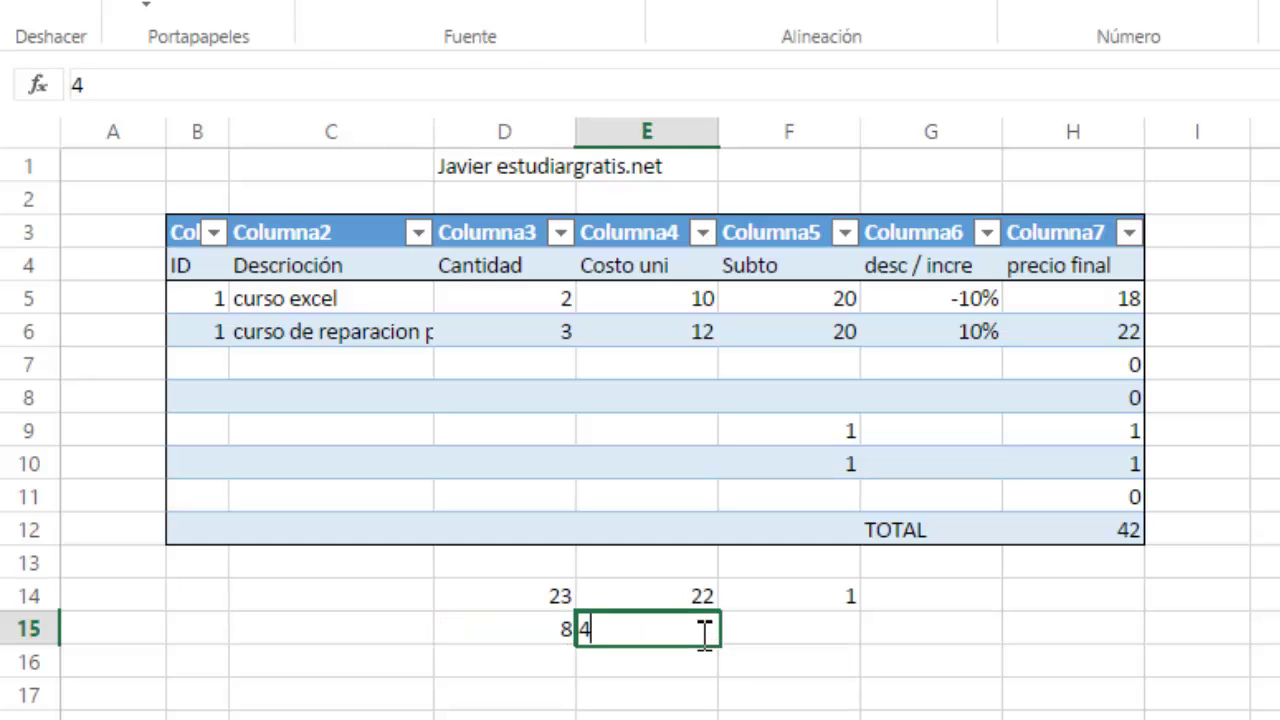
click(822, 632)
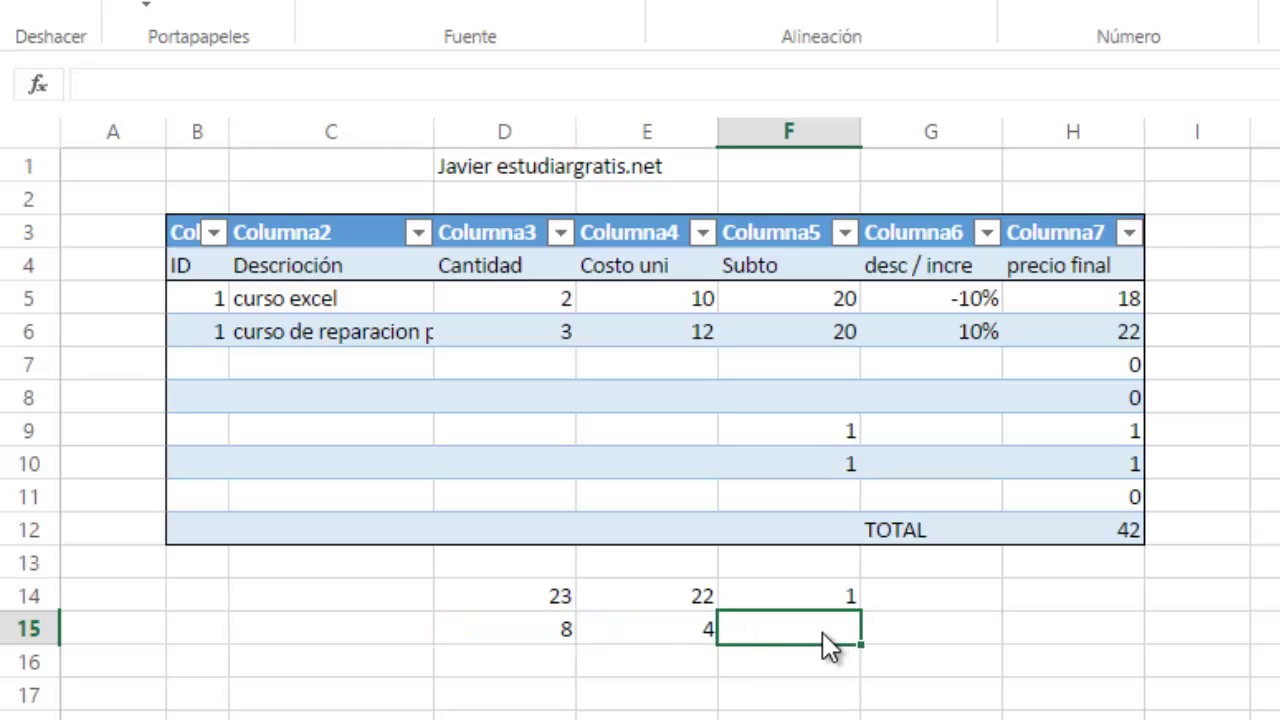
Build =D15/E15 in F15 from cell references, returning 2
text(=)
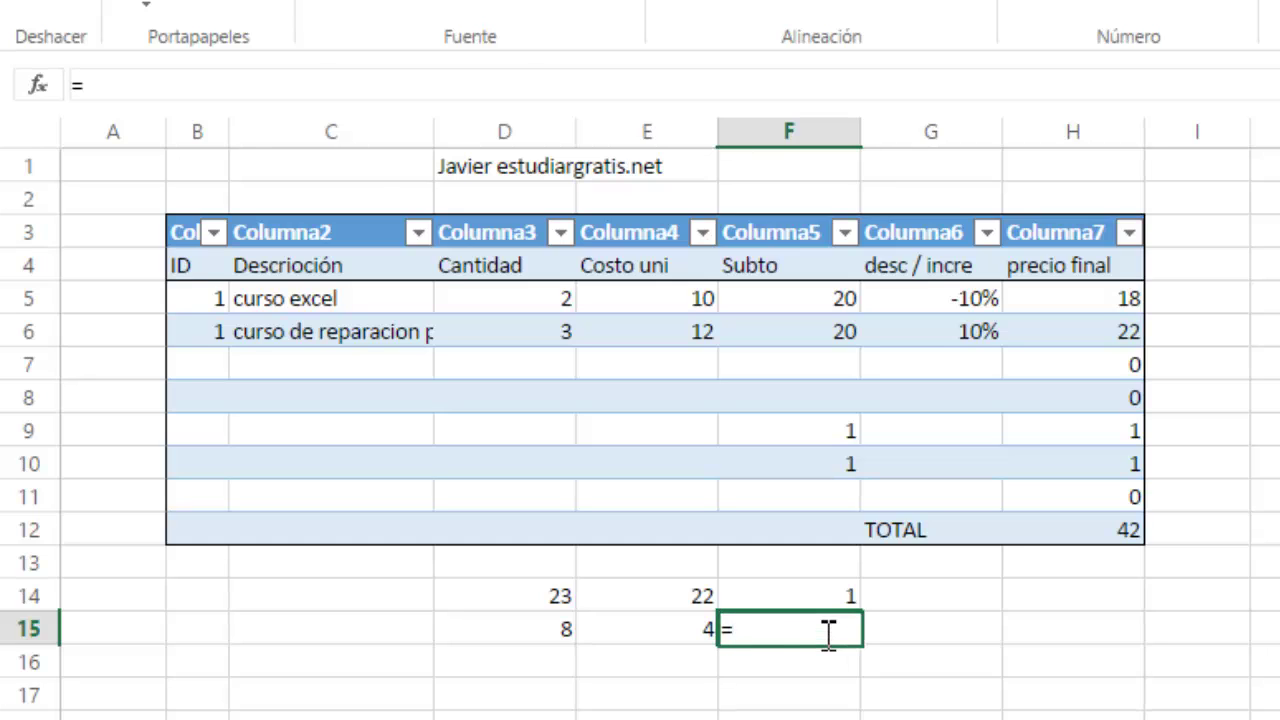
click(555, 640)
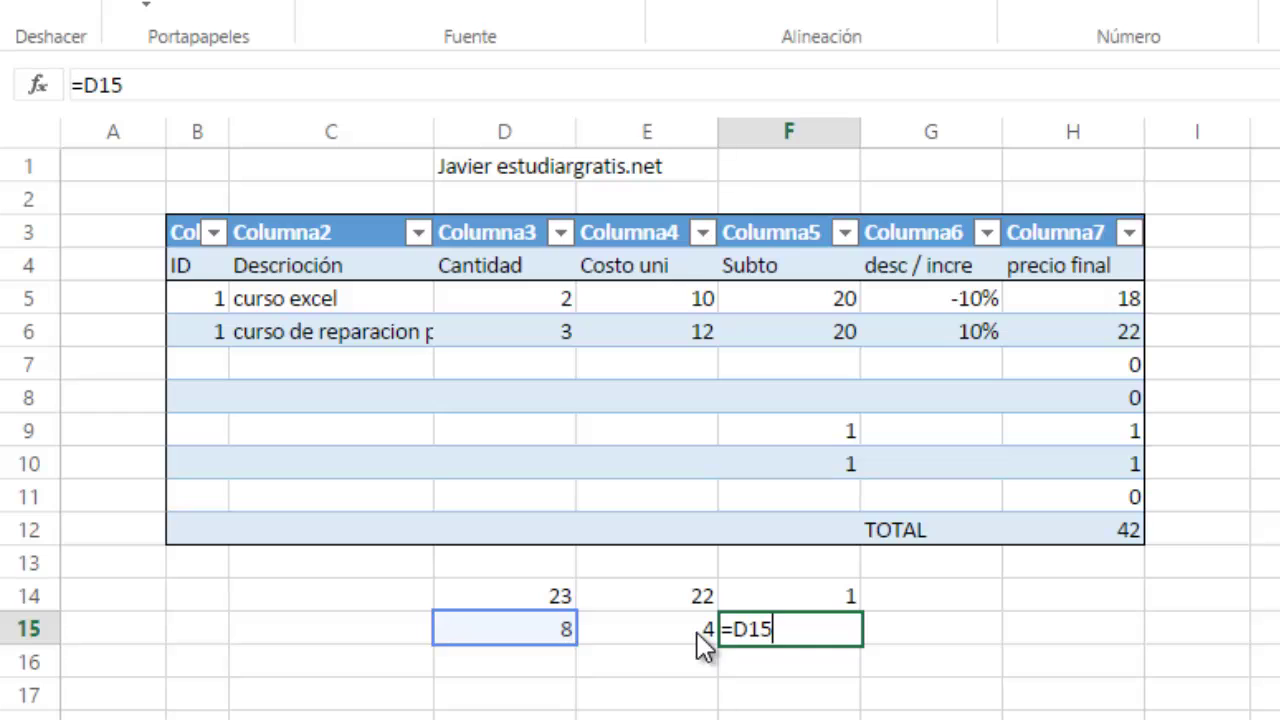
text(/)
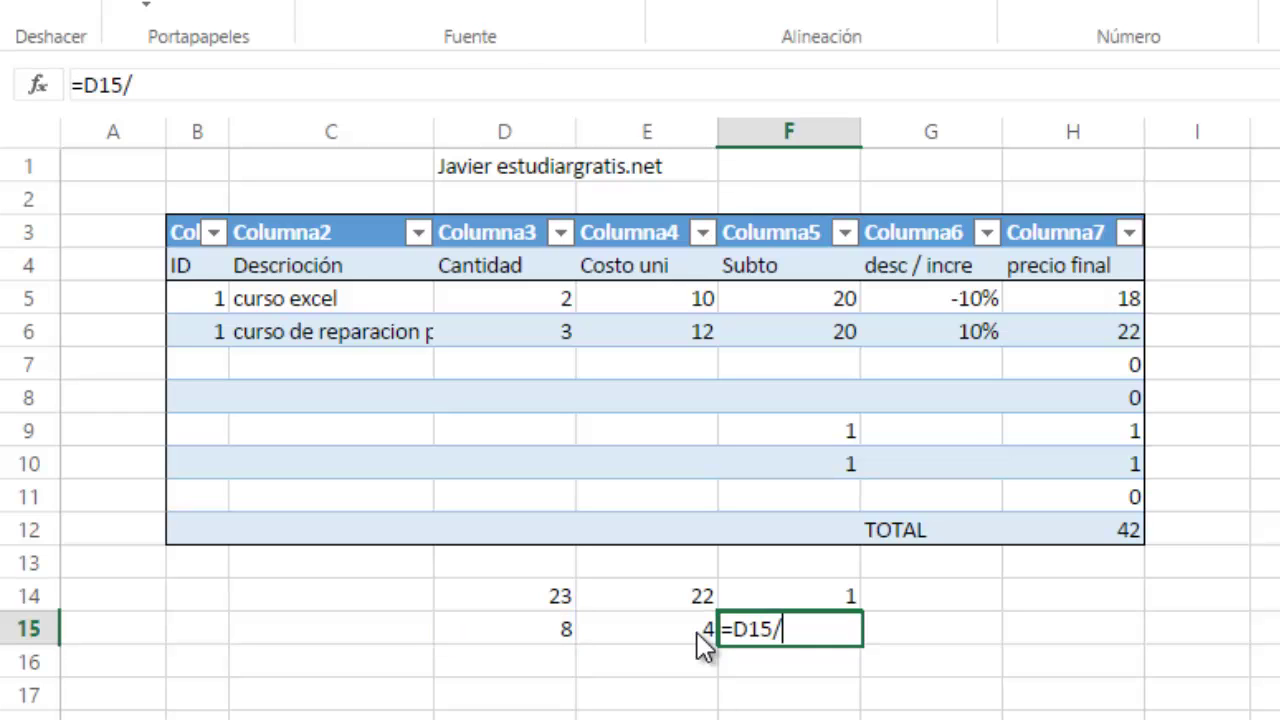
click(675, 632)
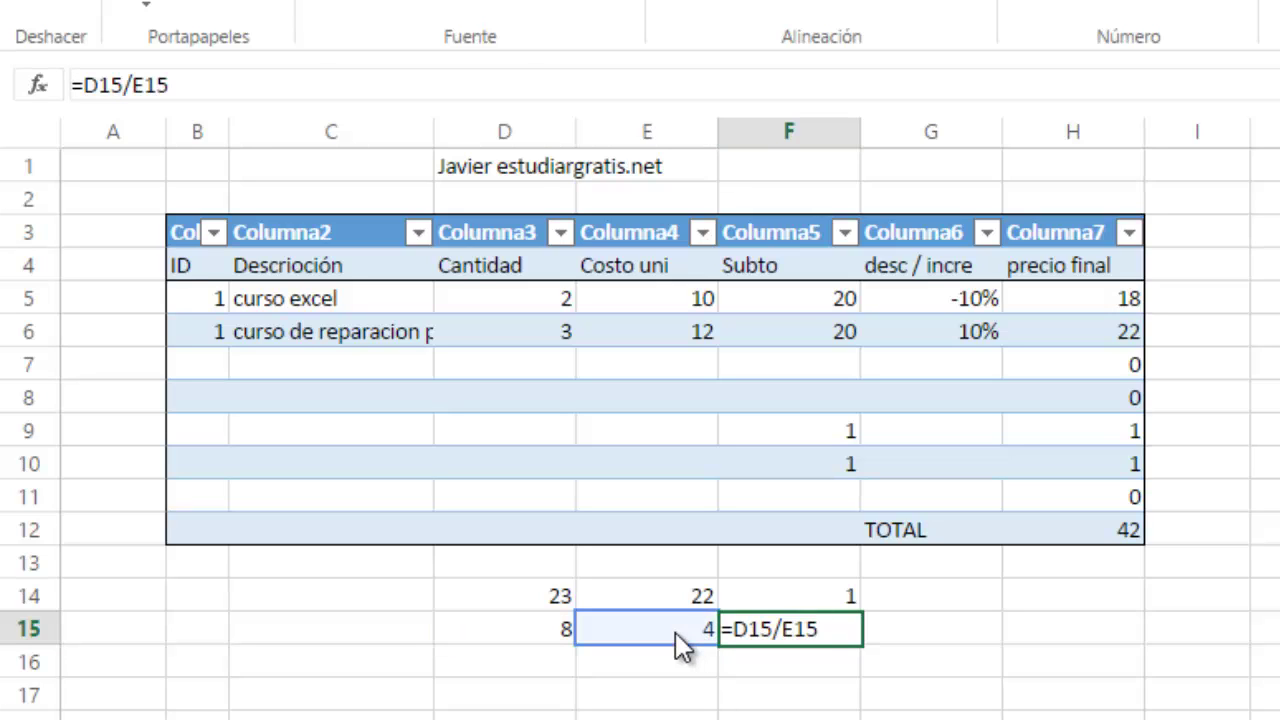
key(Return)
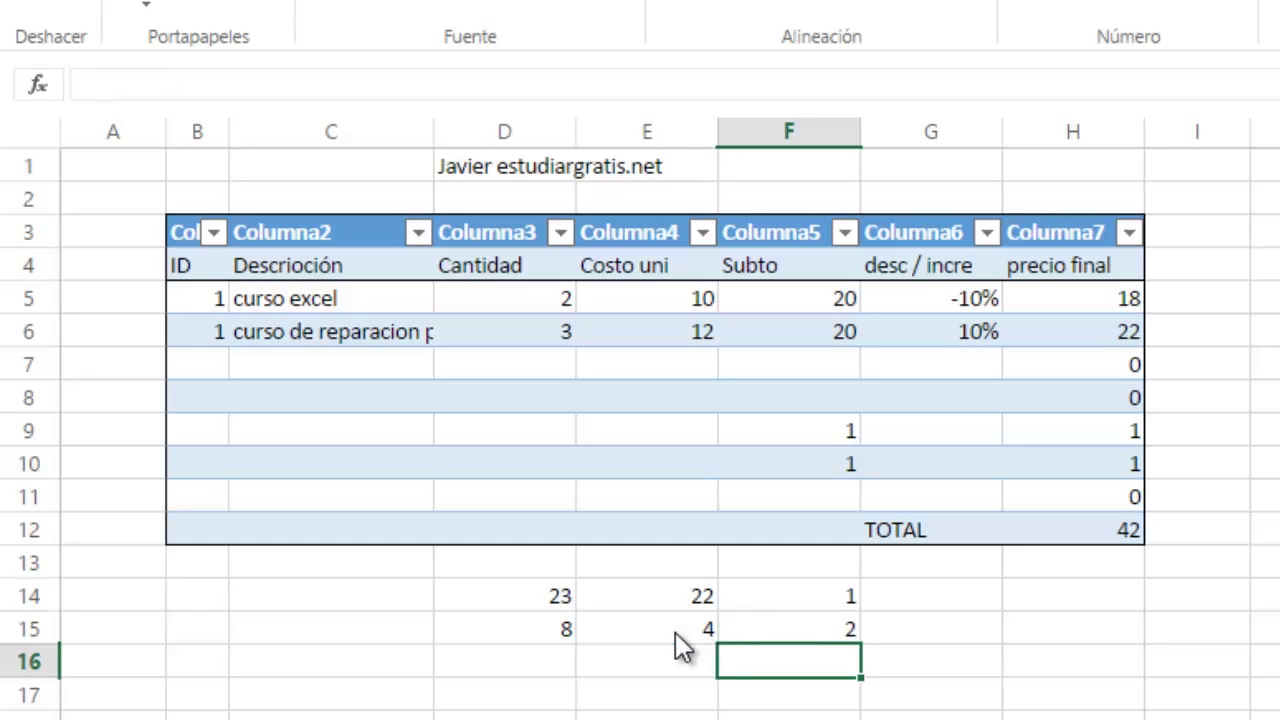